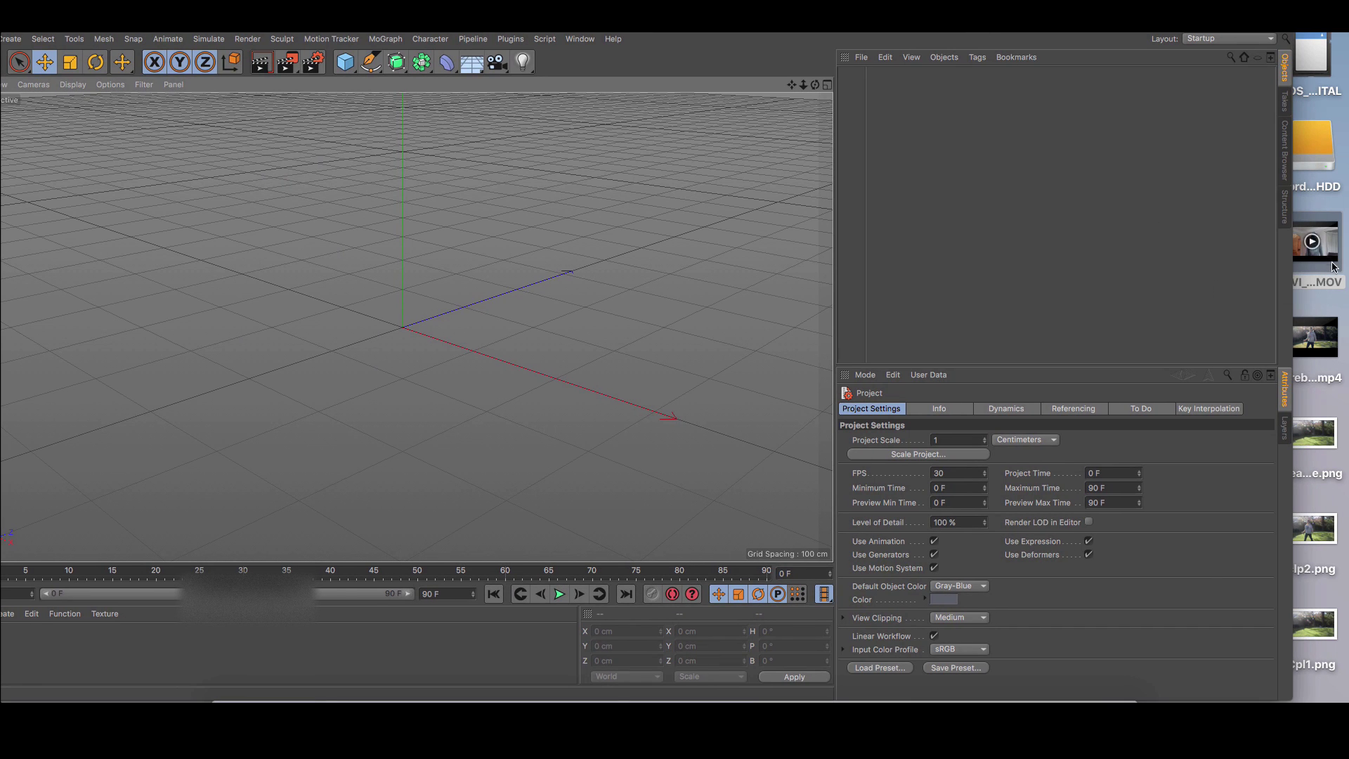
- Reposition the application window on the desktop so that its whole interface fits in view
mouse_move(1339, 267)
left_click_drag(1337, 266, 1191, 316)
left_click_drag(1188, 33, 1238, 34)
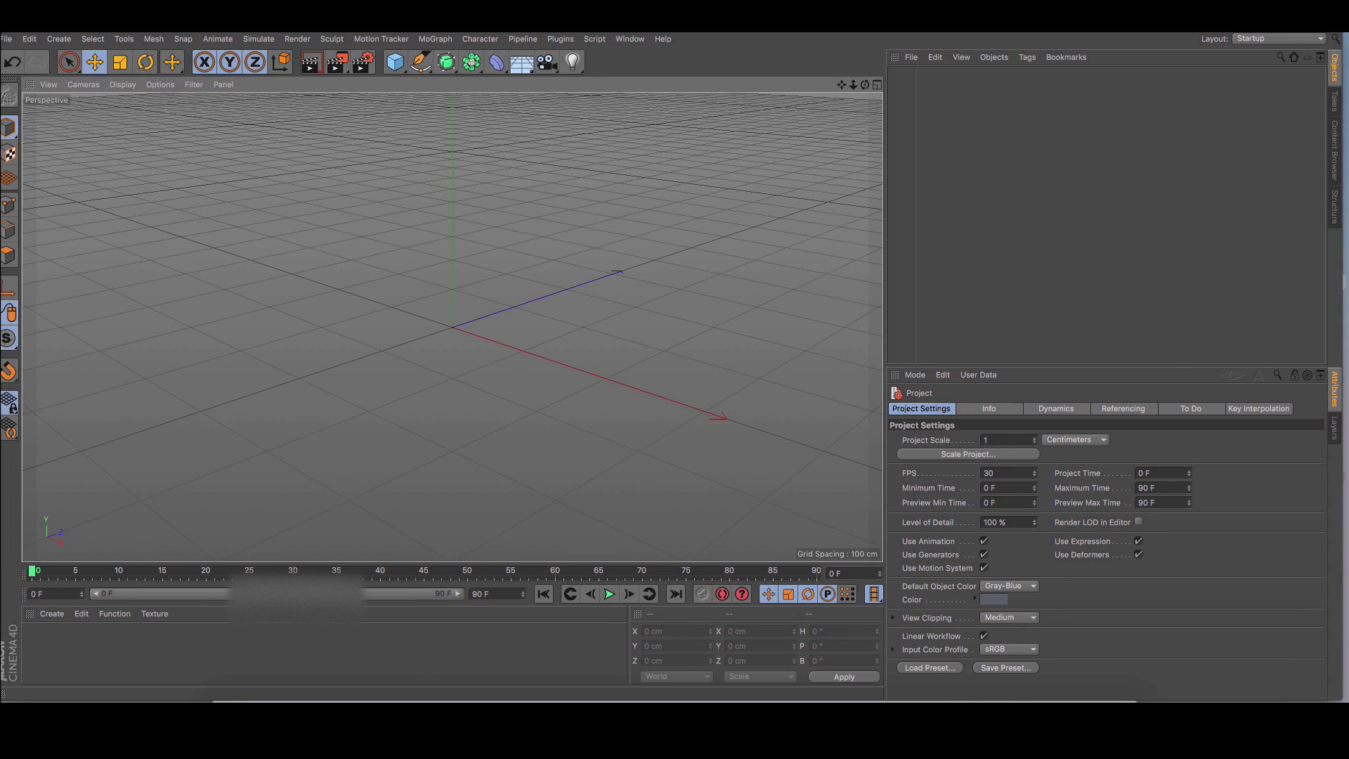
left_click_drag(891, 31, 897, 32)
left_click_drag(290, 35, 295, 35)
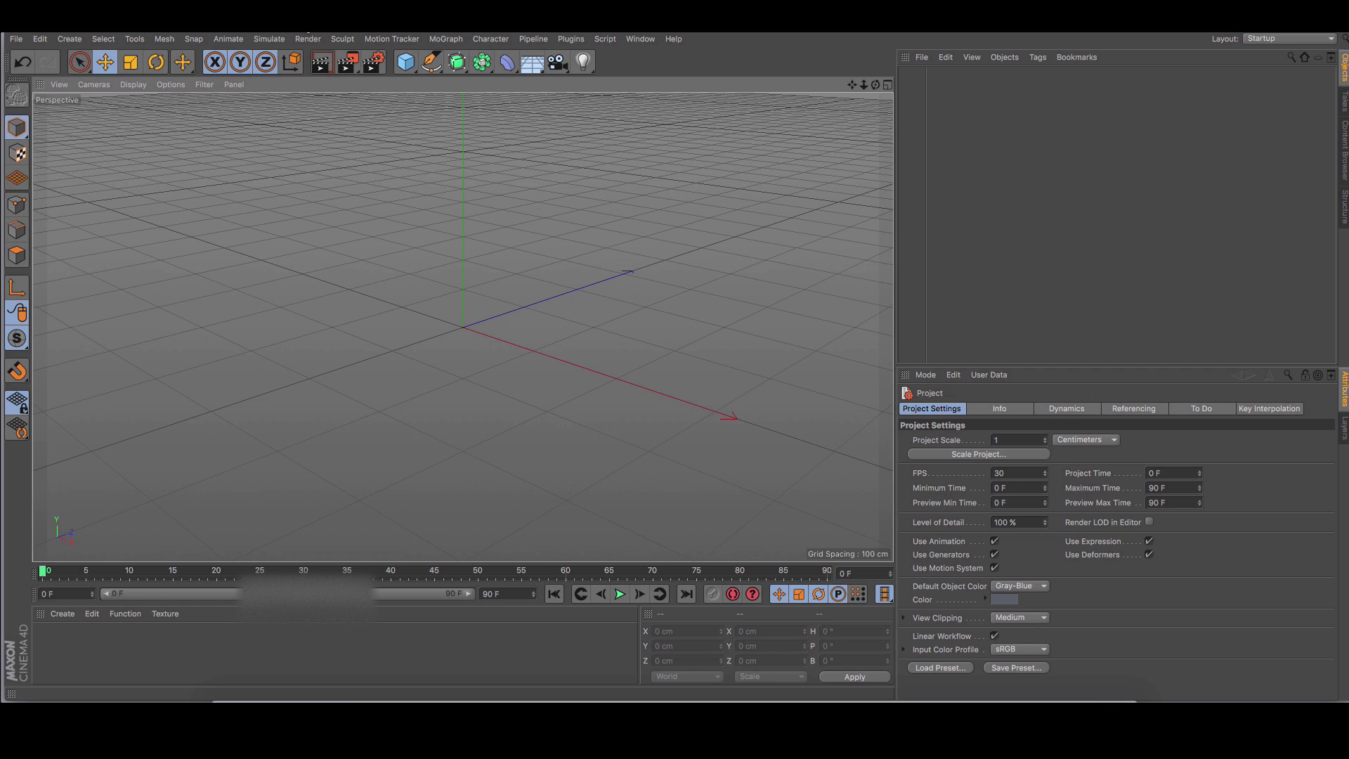
- Add a Motion Tracker object and load MVI_4631.MOV from the Desktop as its footage
left_click(389, 39)
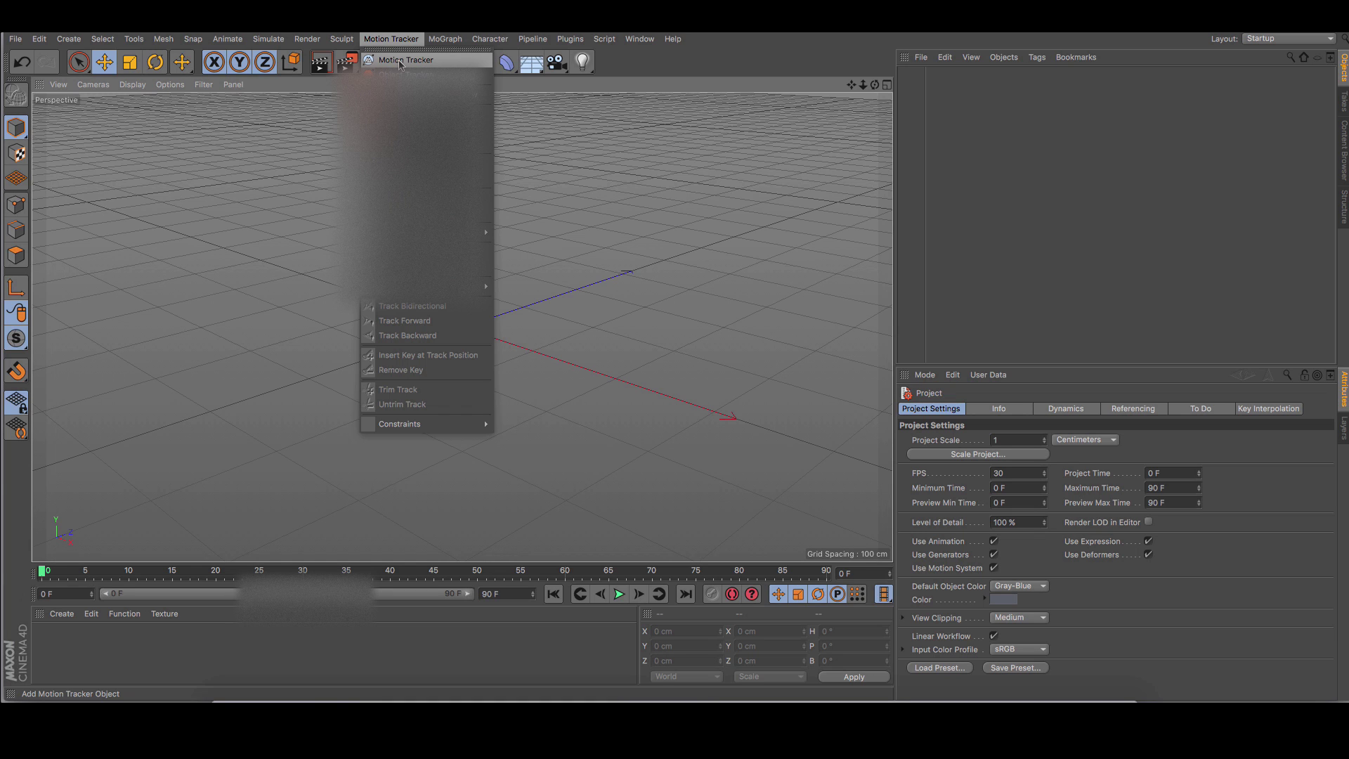
left_click(401, 62)
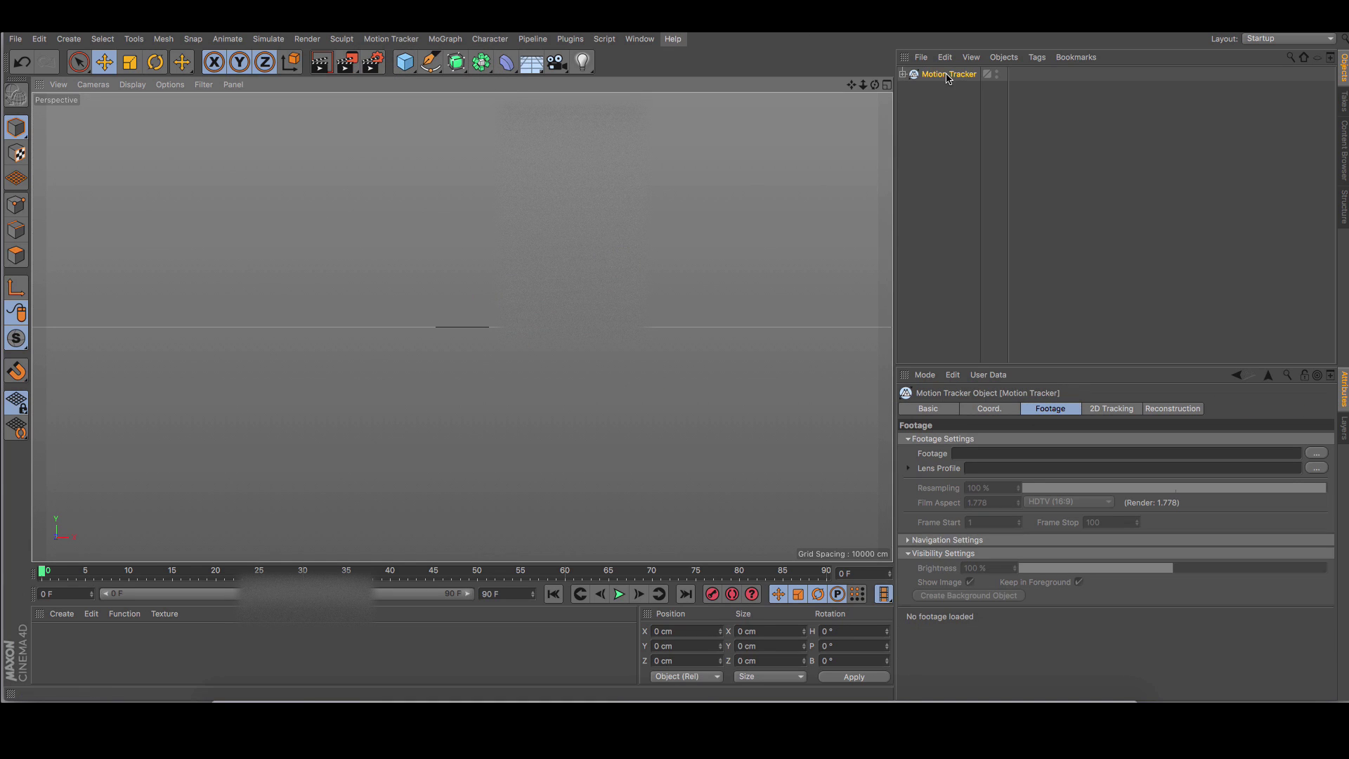
left_click(1316, 456)
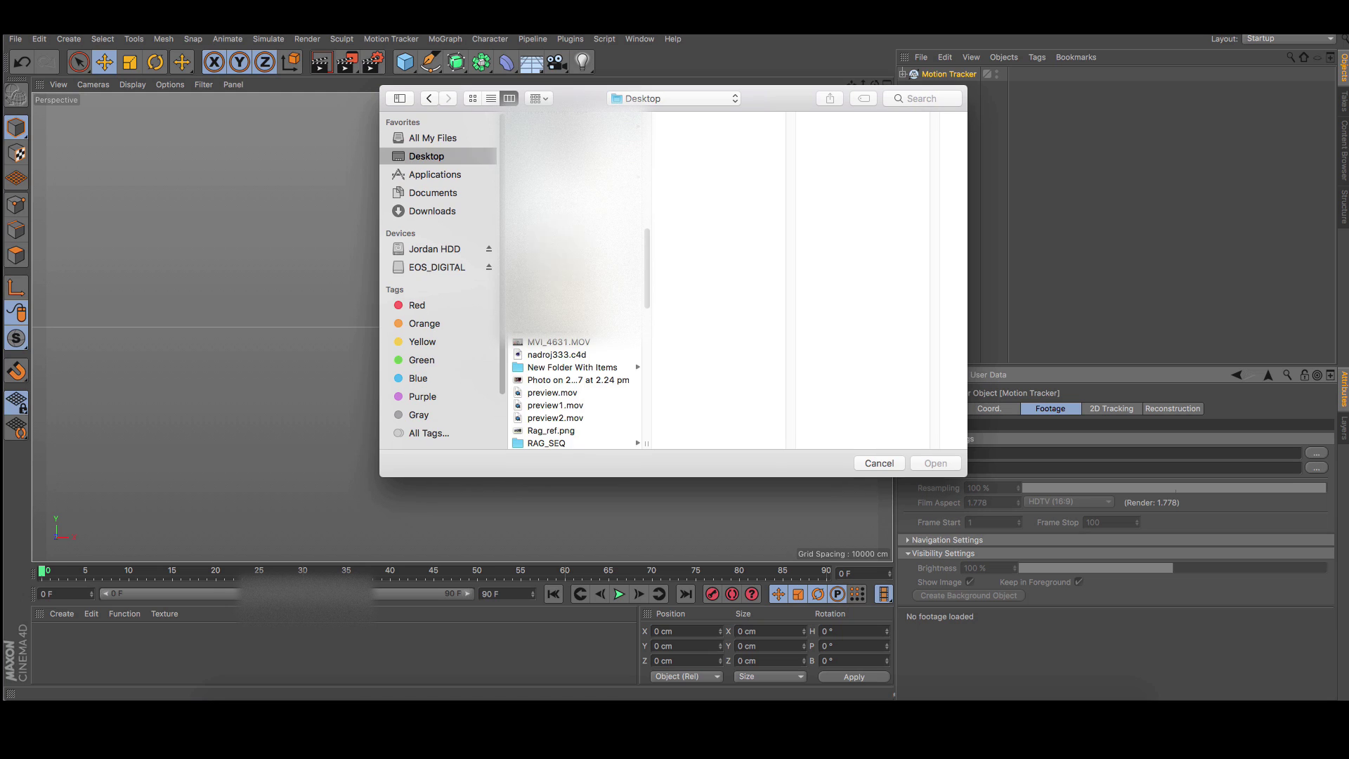
left_click(565, 346)
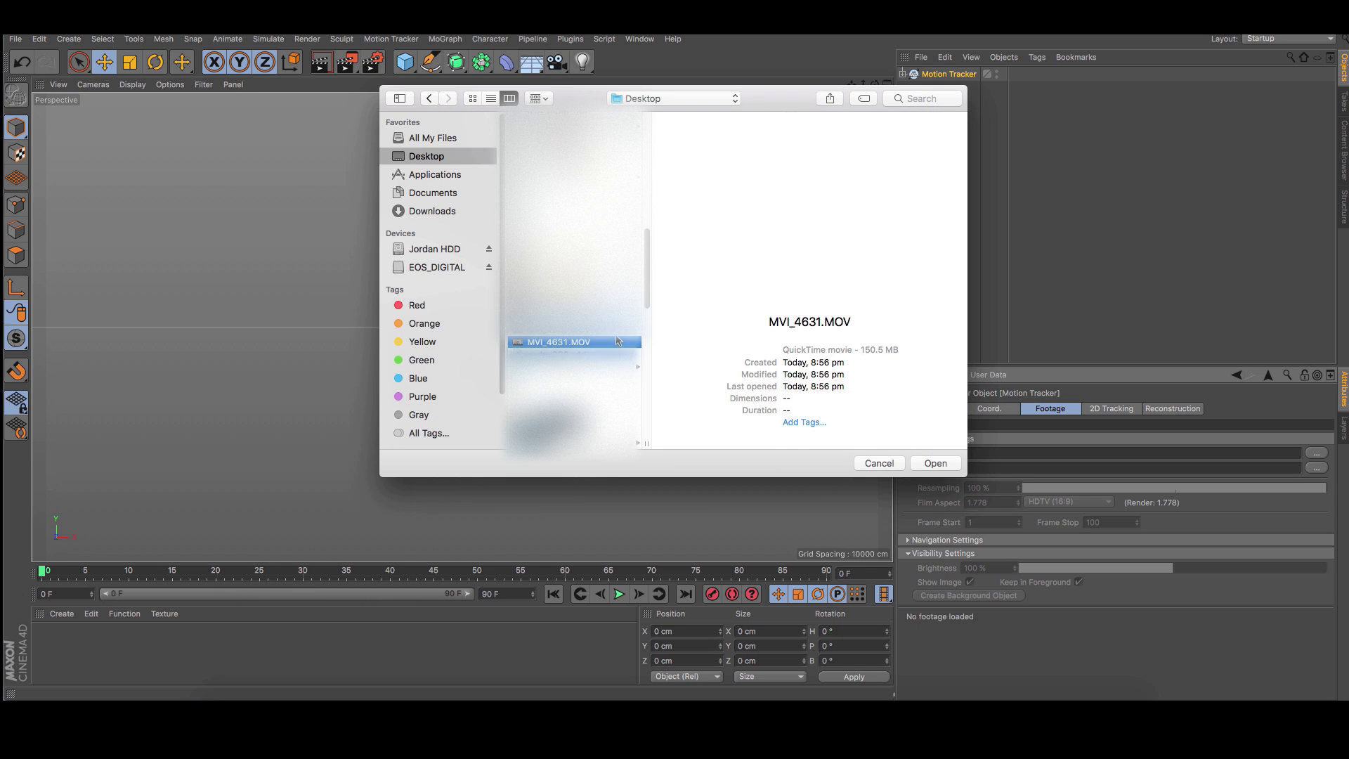
left_click(942, 468)
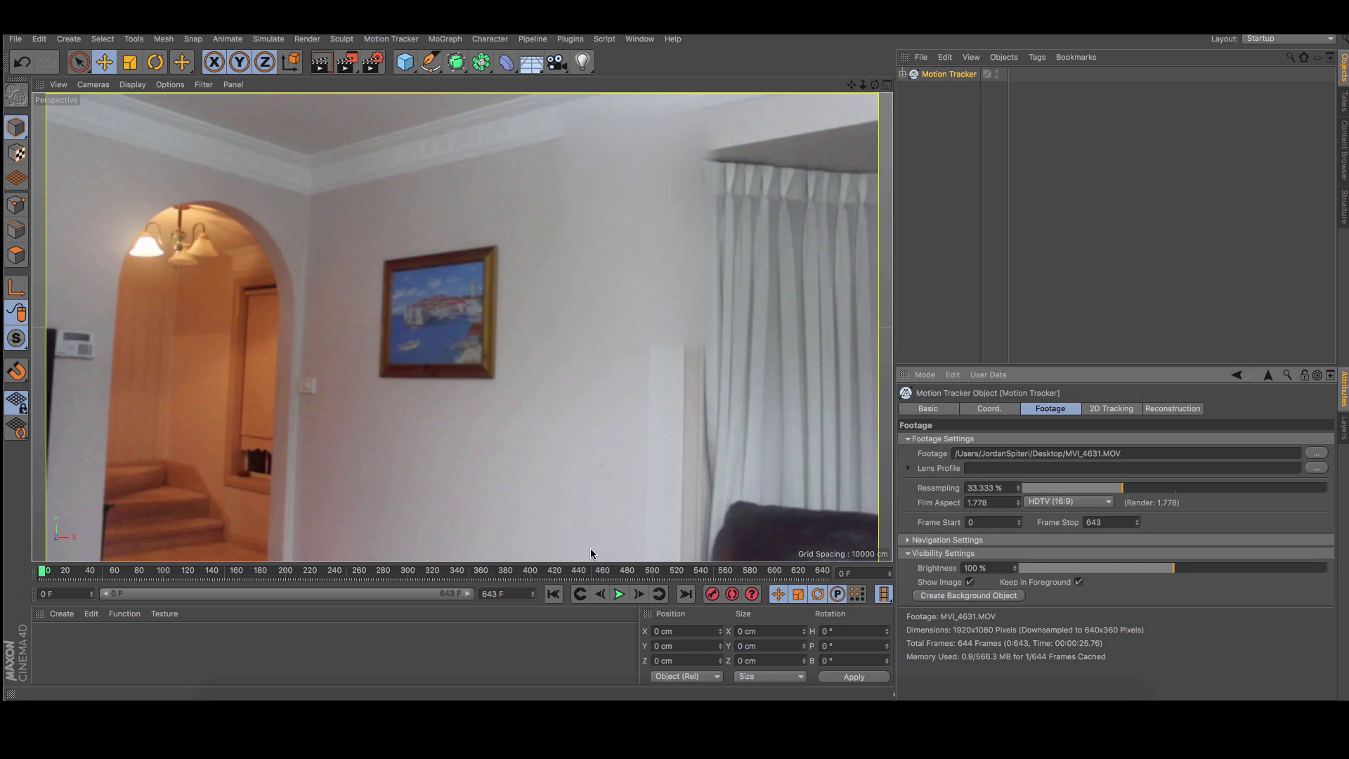
- Preview the loaded footage by playing and scrubbing through it, stopping at frame 148 with the masked head in shot
left_click(619, 597)
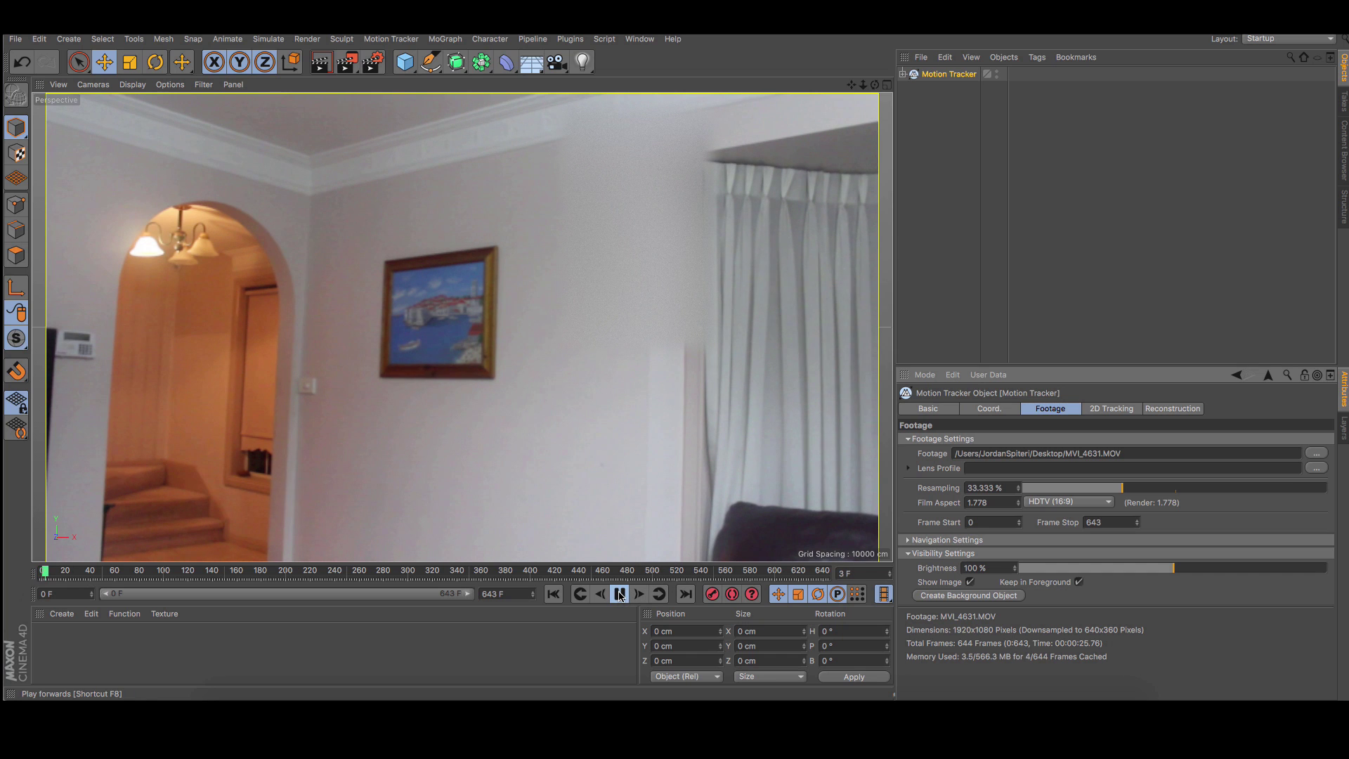
left_click(619, 597)
left_click(276, 573)
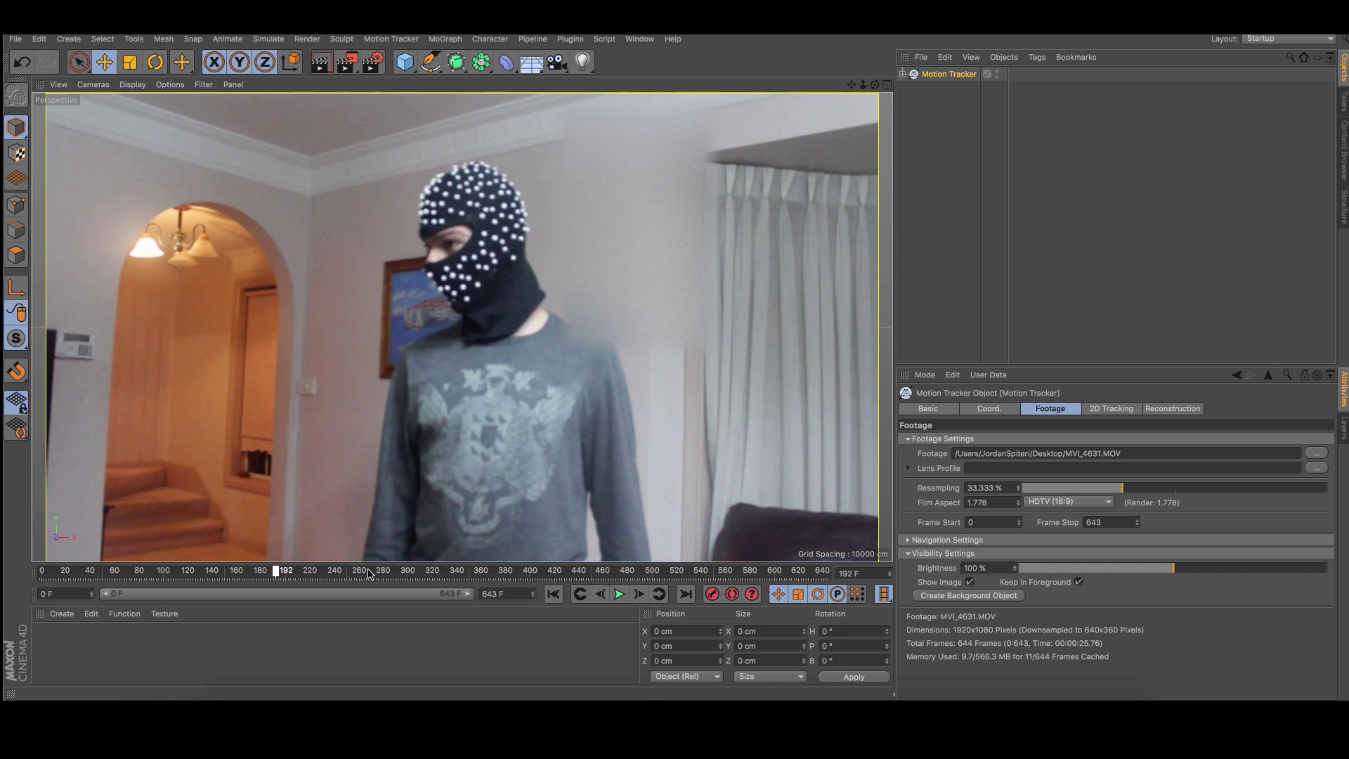
left_click_drag(369, 573, 353, 573)
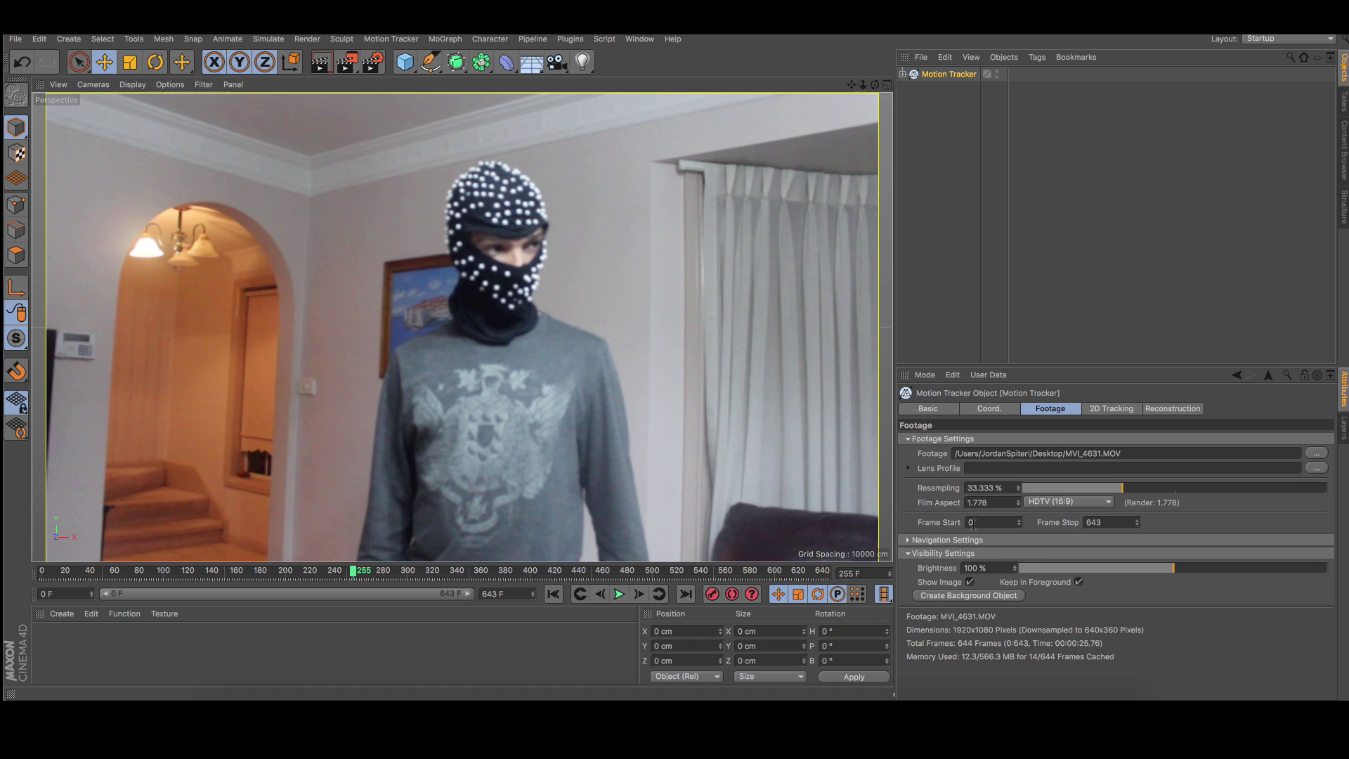
left_click(81, 574)
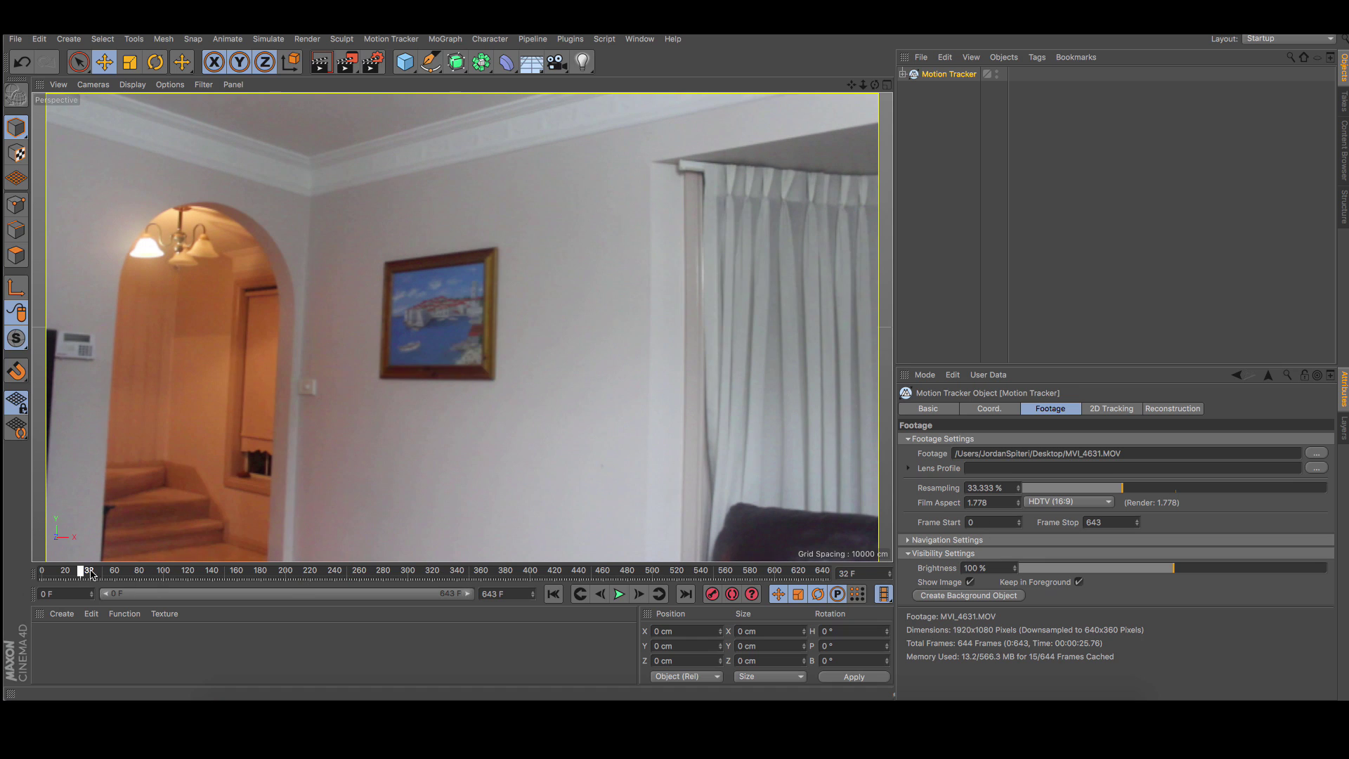
left_click_drag(95, 573, 223, 565)
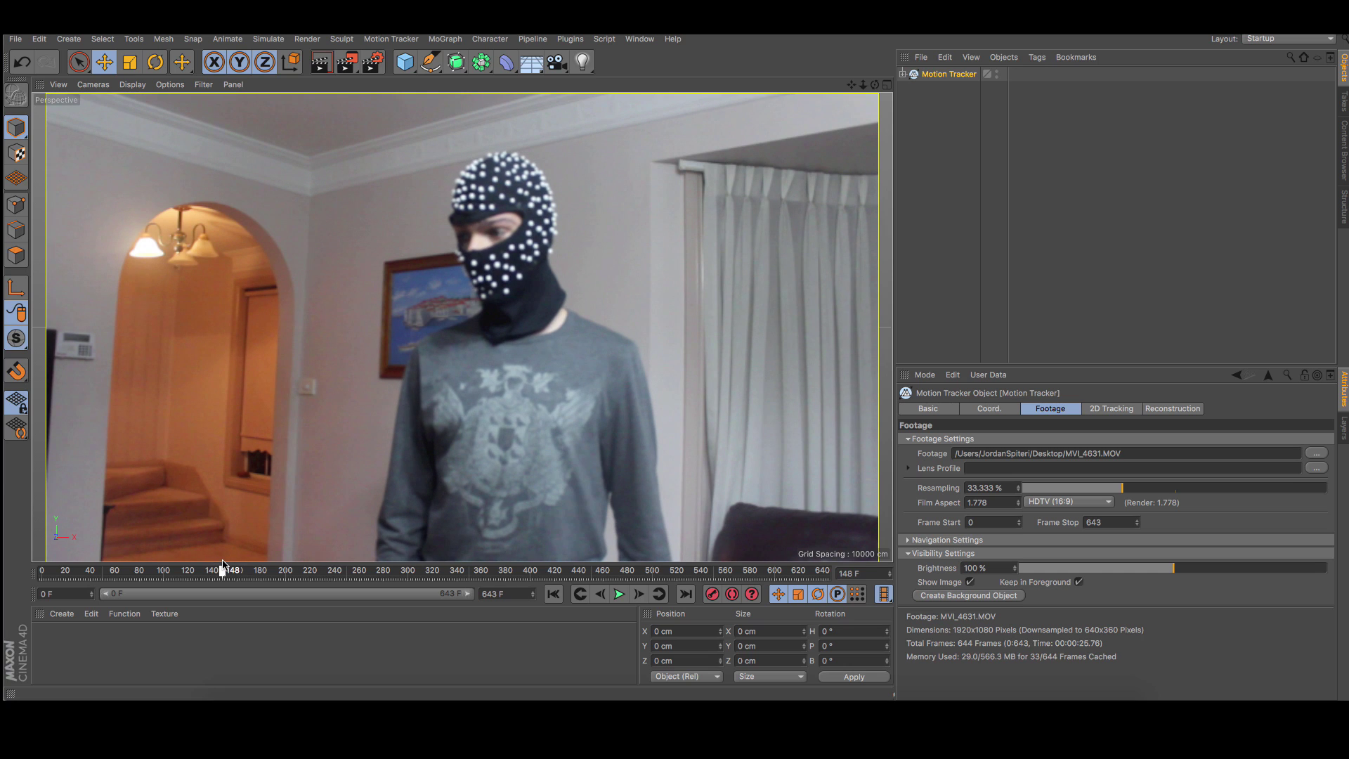
- Set the footage range to start at frame 148 and stop at 360, with resampling at 50 %
left_click(992, 522)
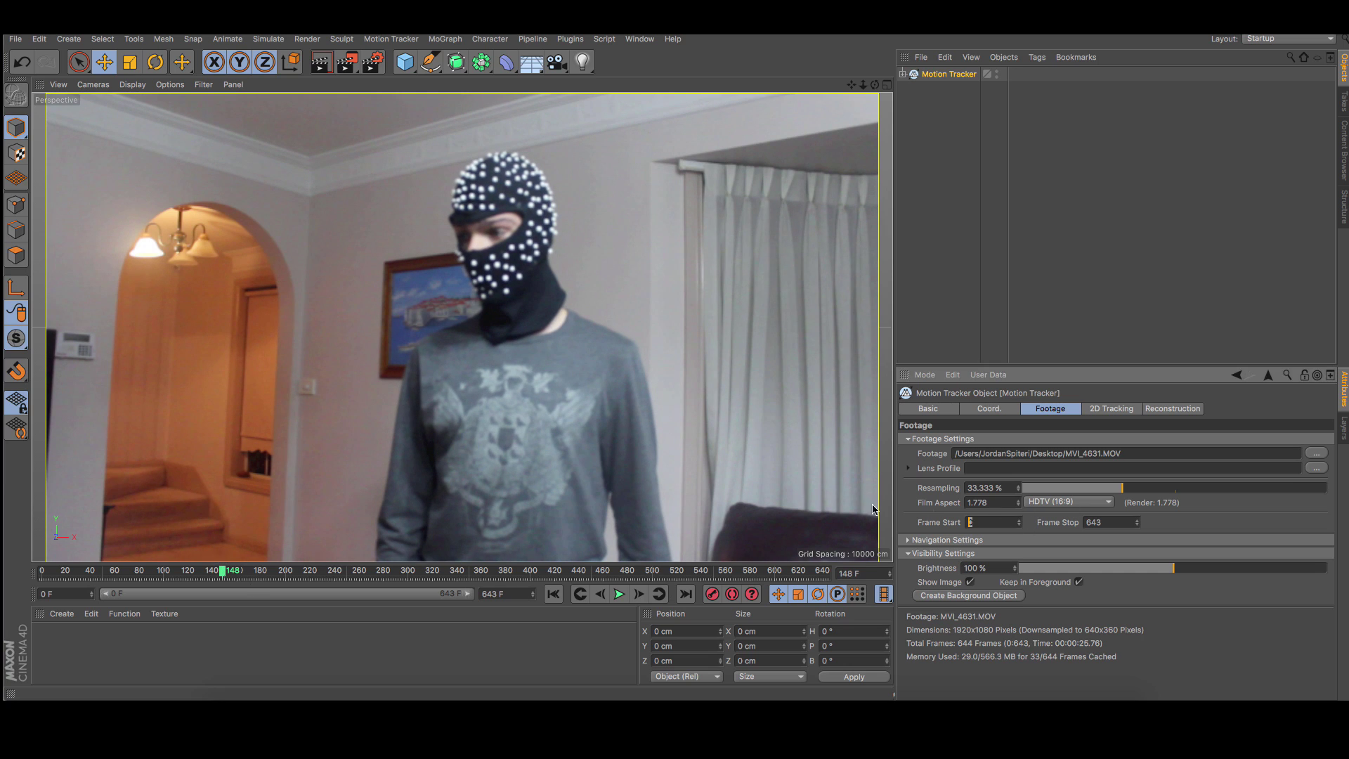
type("148")
key("Return")
left_click_drag(1170, 490, 1317, 492)
left_click(1177, 487)
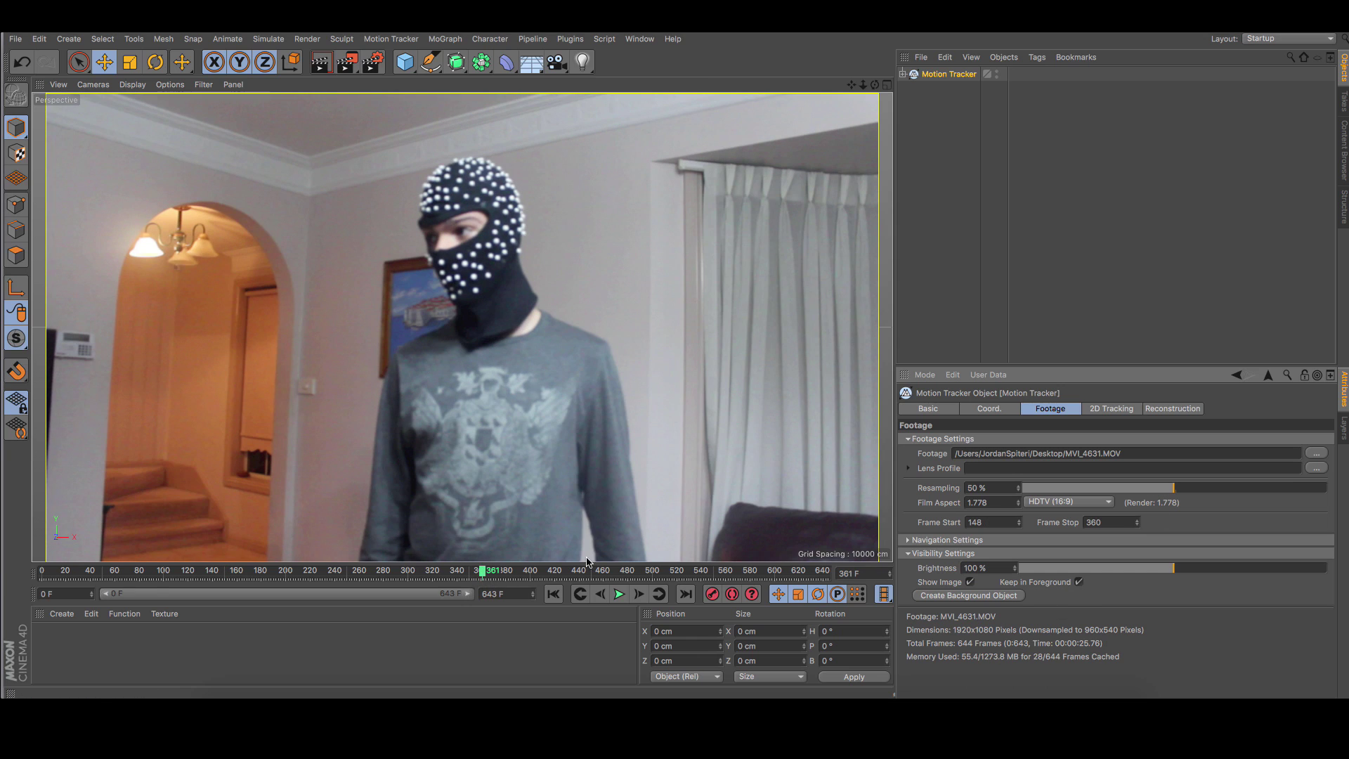
- Limit the project timeline to frames 148 to 360 and return to its first frame
double_click(50, 590)
type("148")
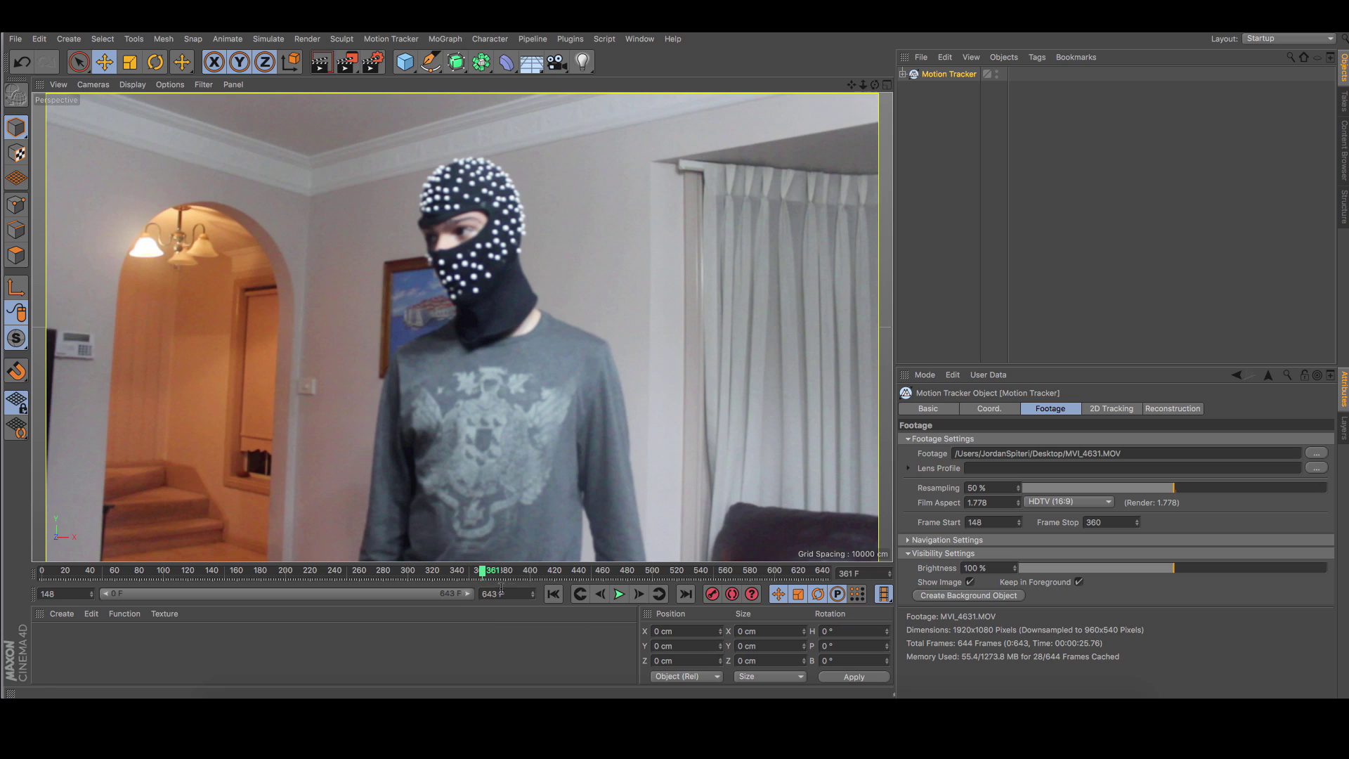
key("Tab")
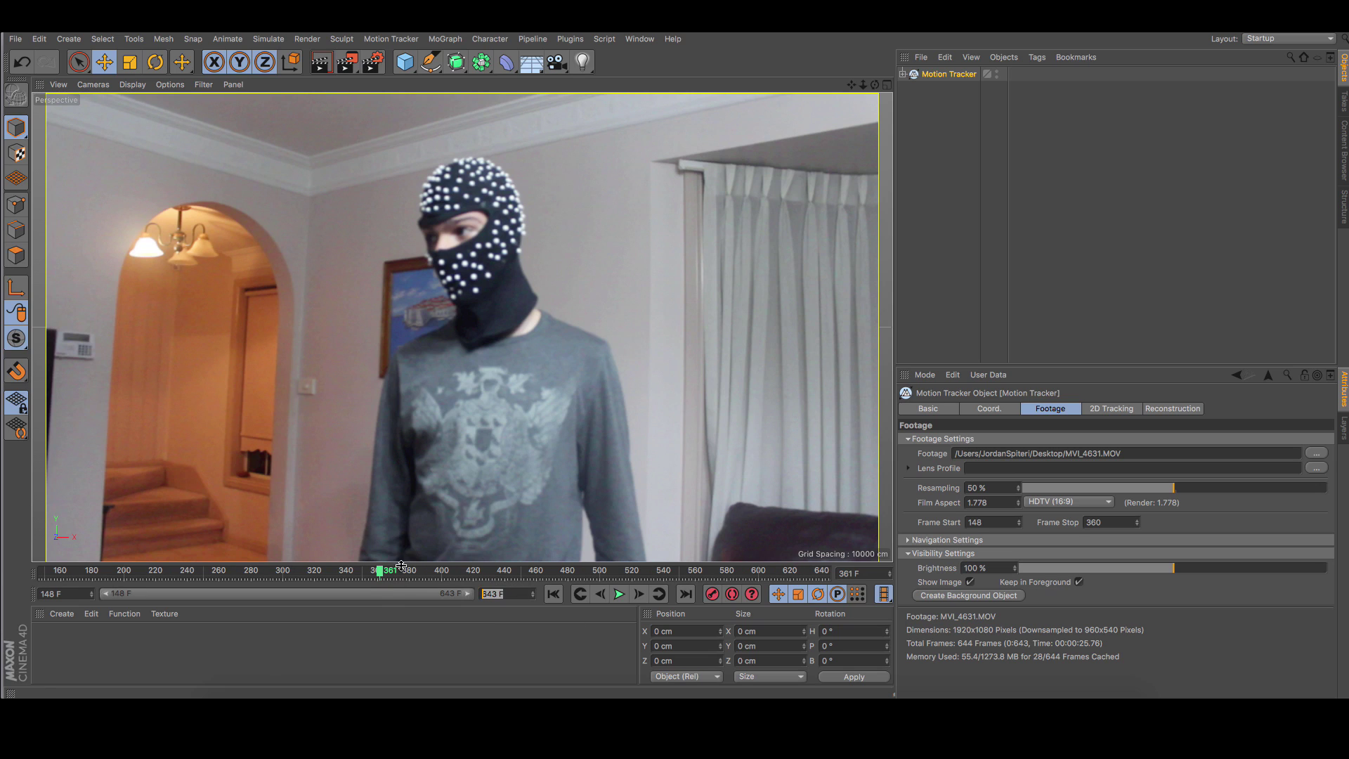
type("360")
key("Return")
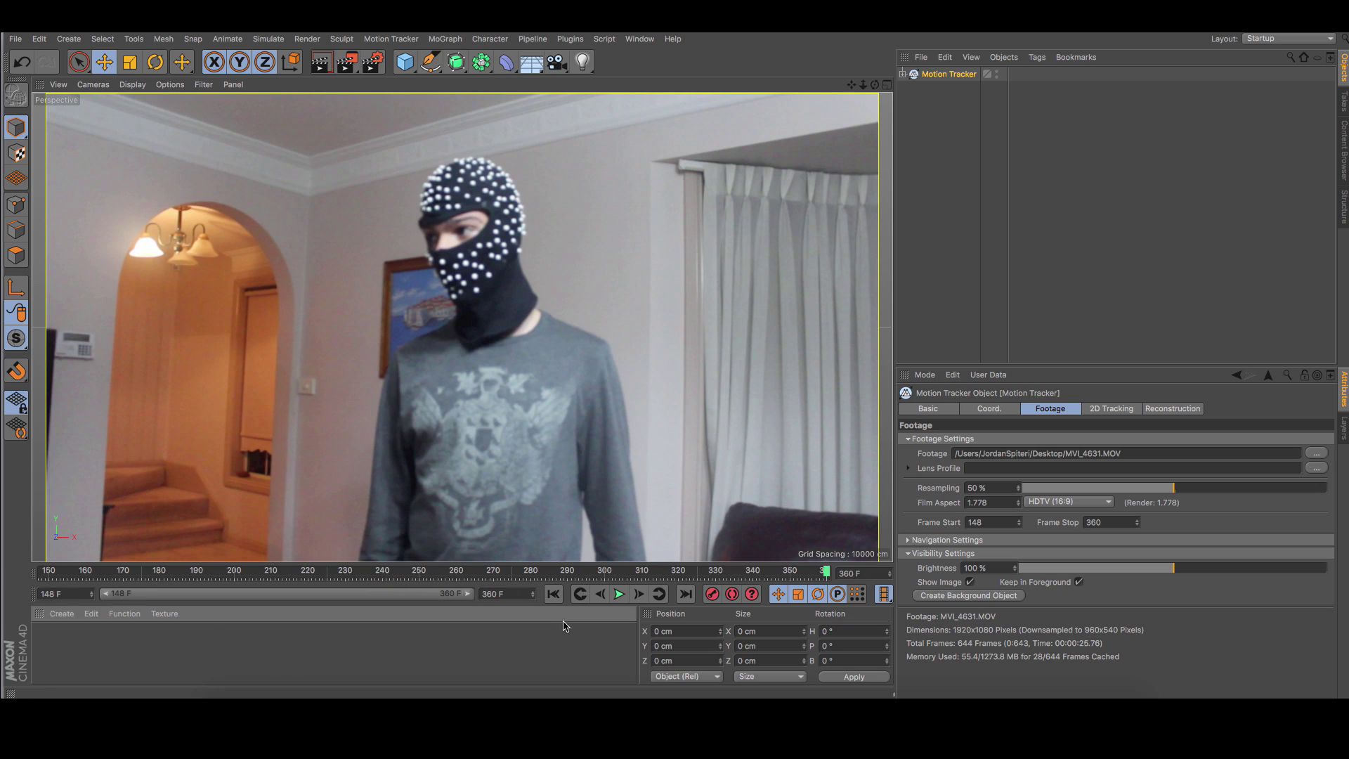
left_click(554, 595)
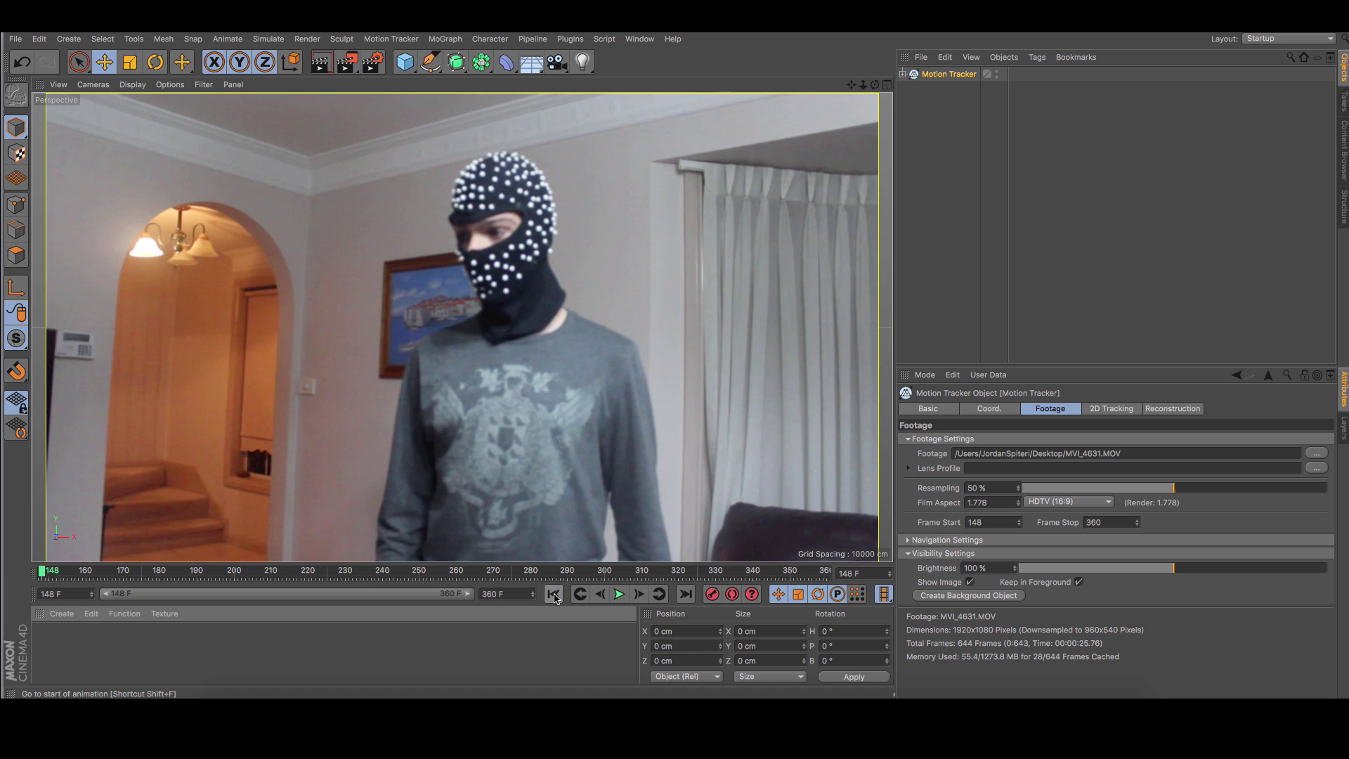
- Compare the automatic and manual 2D tracking settings of the Motion Tracker and settle on Manual Tracking
left_click(1109, 413)
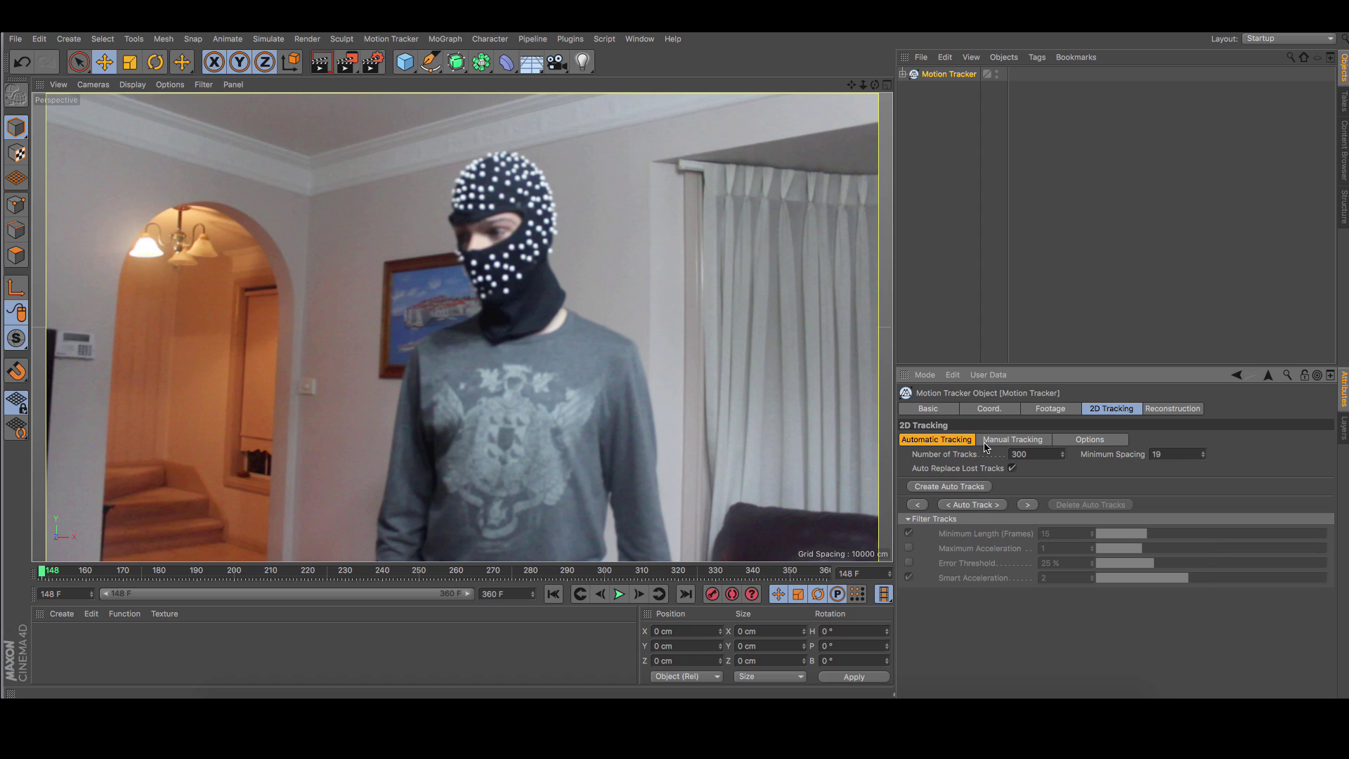
left_click(1023, 446)
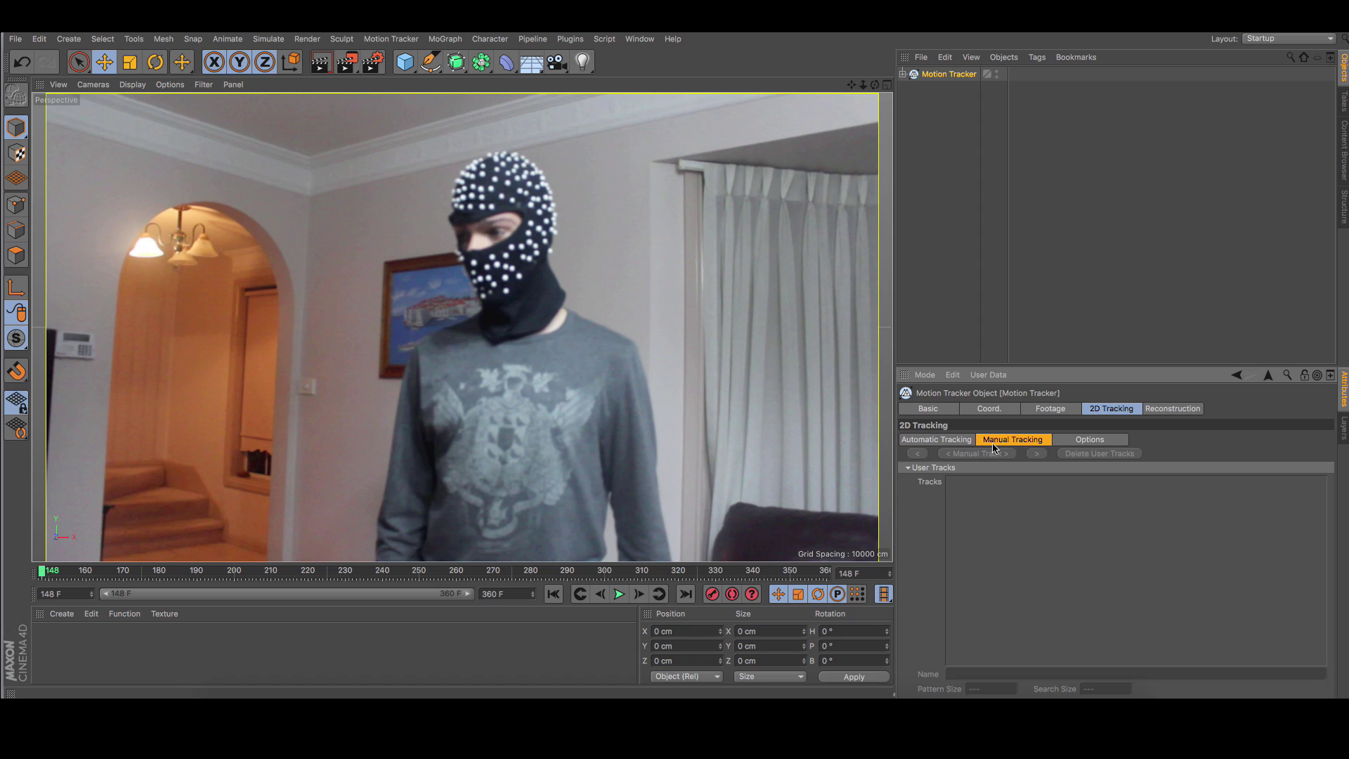
left_click(942, 440)
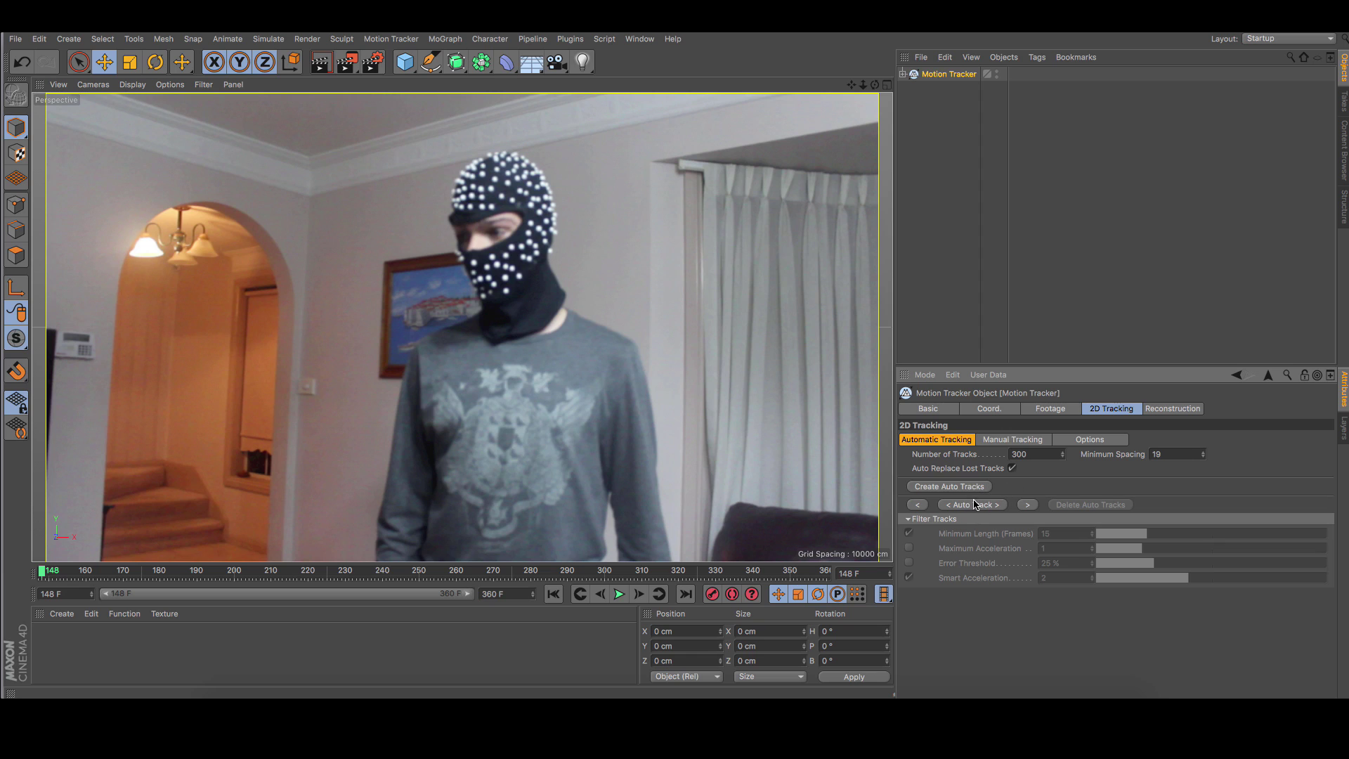
left_click(1010, 442)
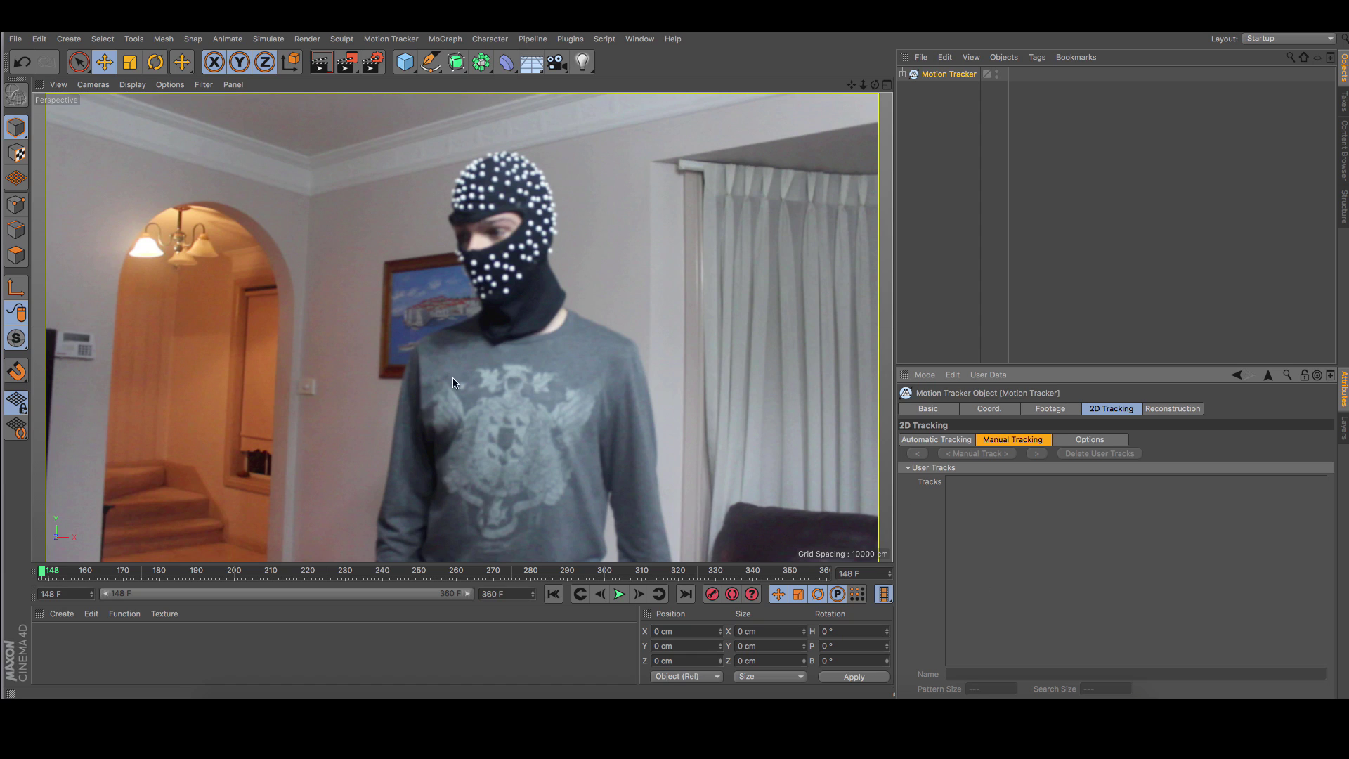
- Place a manual track on a white marker on the mask's lower cheek, with pattern size 7 and search size 11
left_click(505, 281, "ctrl")
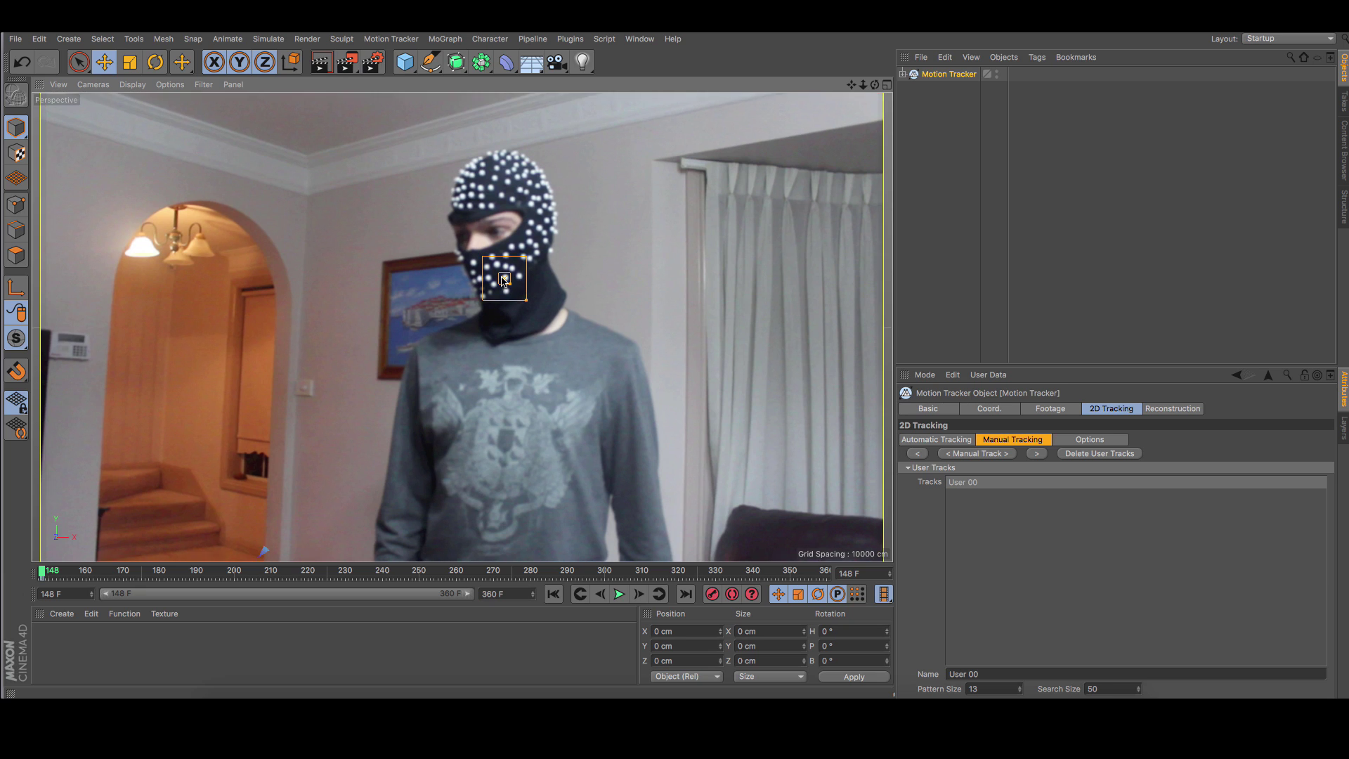
scroll(504, 281, "up", 10)
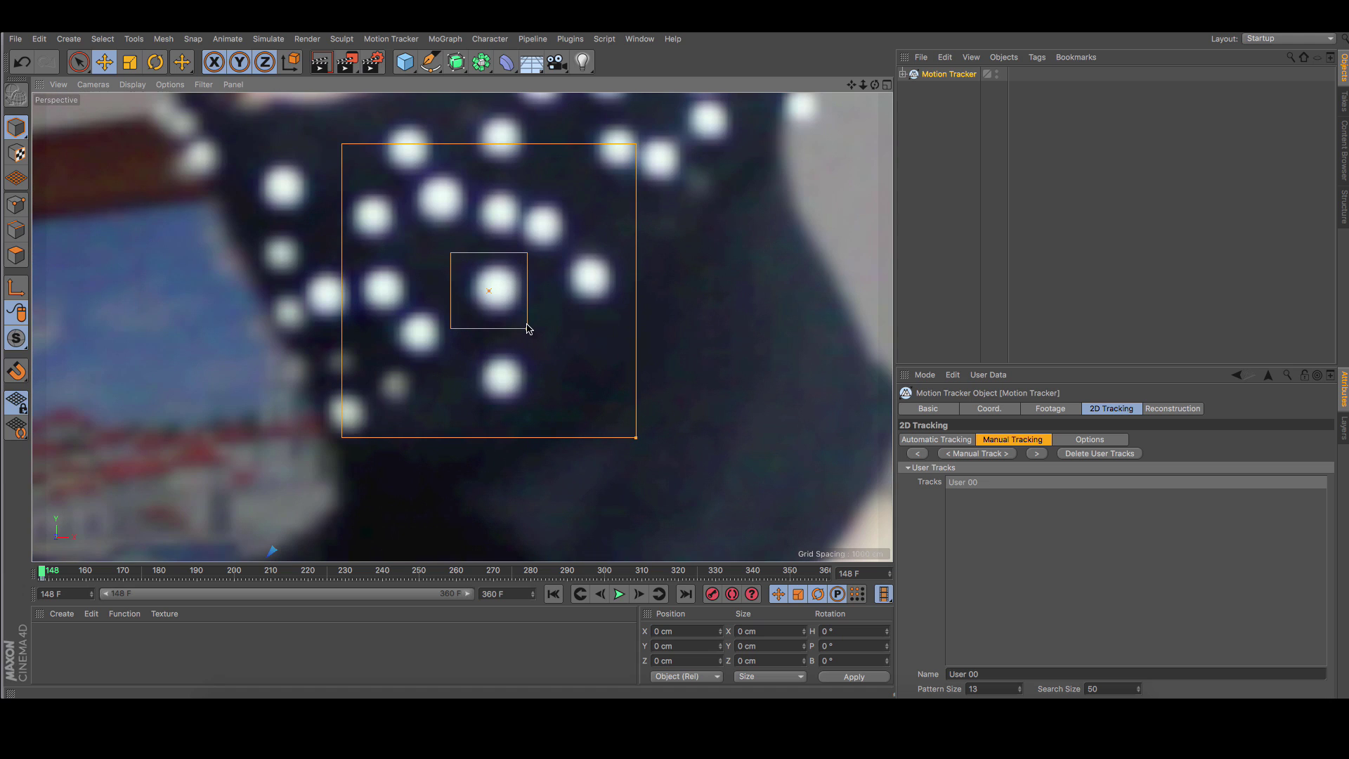
left_click_drag(524, 330, 510, 296)
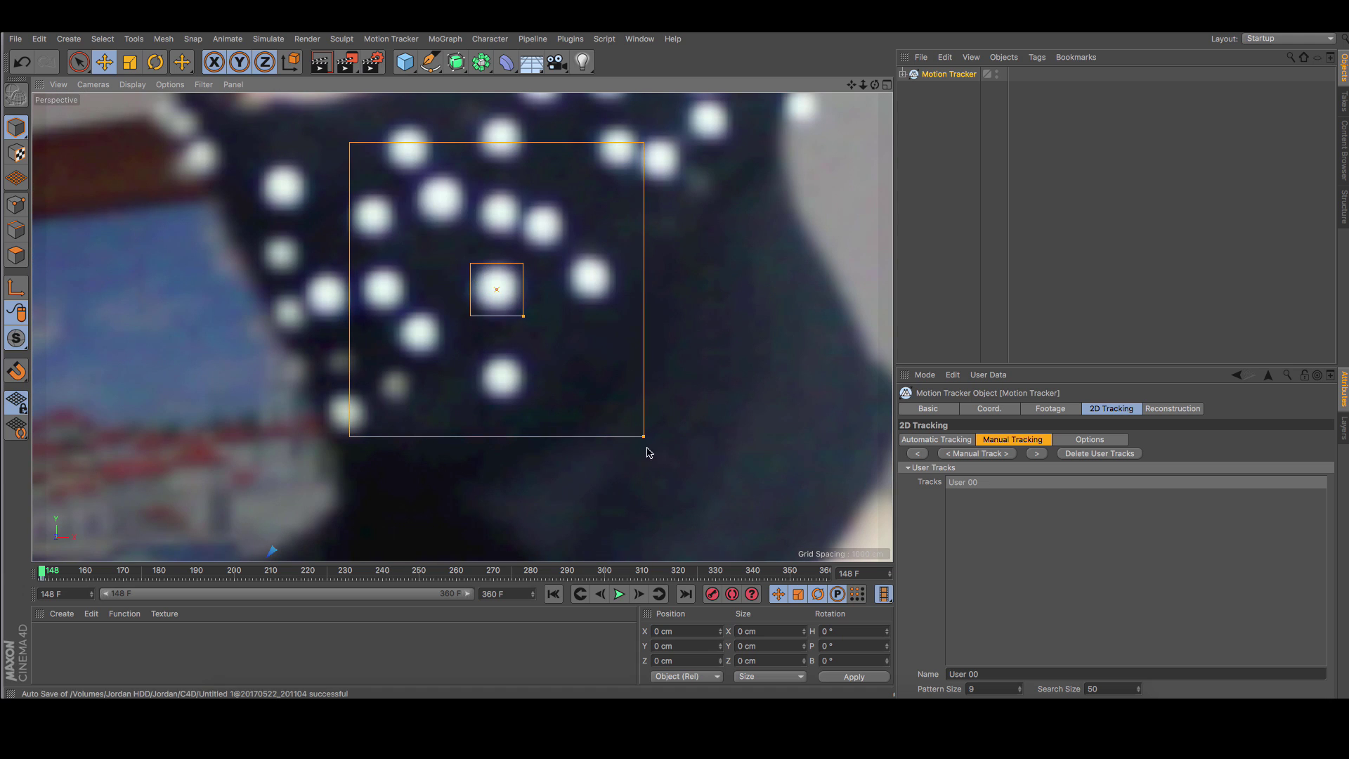
left_click_drag(646, 441, 516, 313)
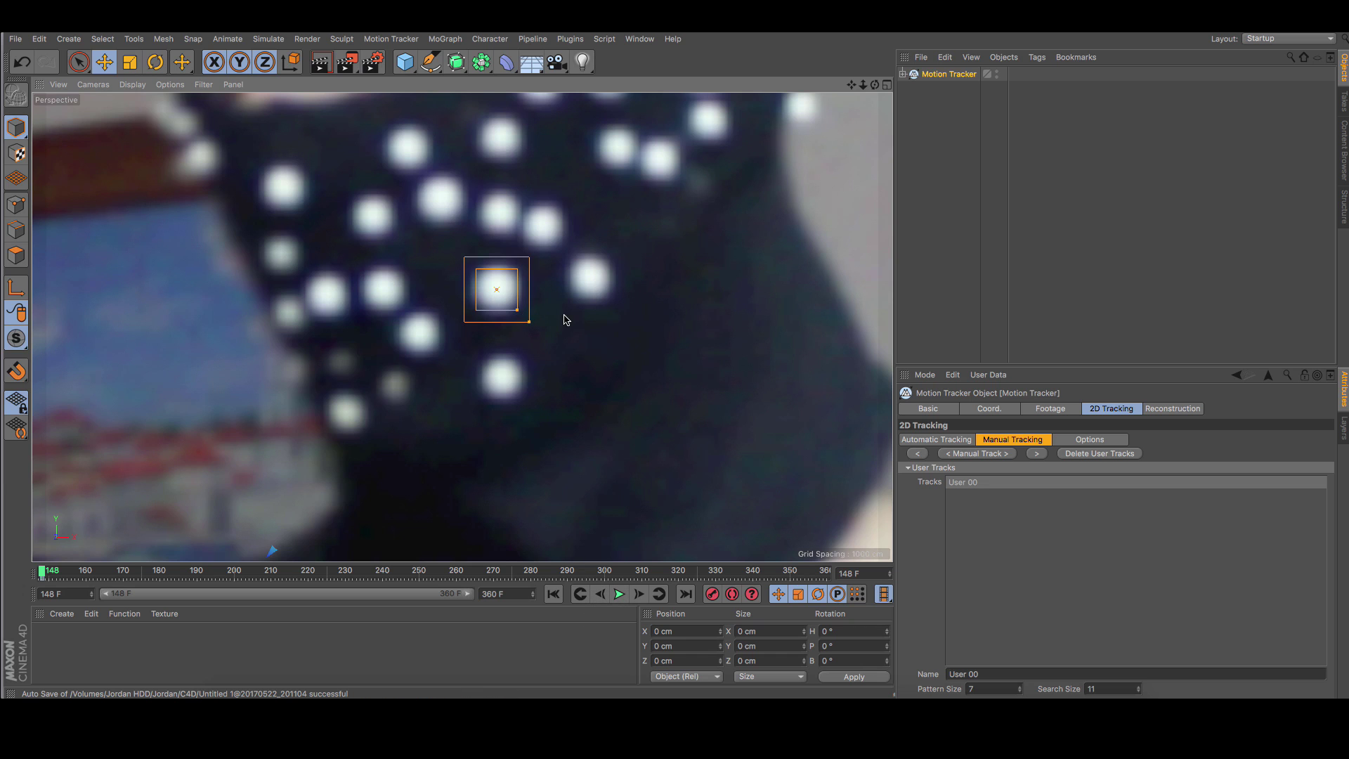
- Run the manual track for the cheek marker in both directions across the footage range
scroll(676, 314, "down", 5)
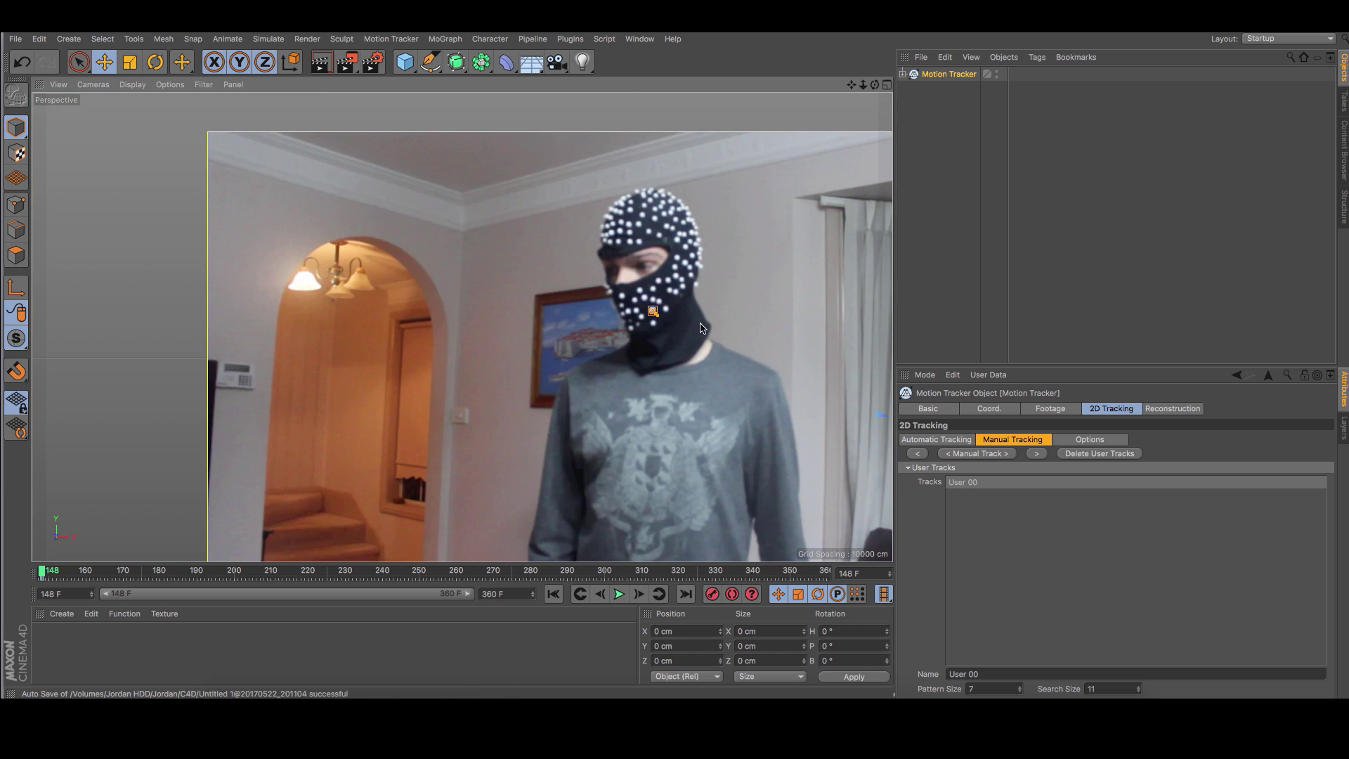
scroll(703, 328, "up", 5)
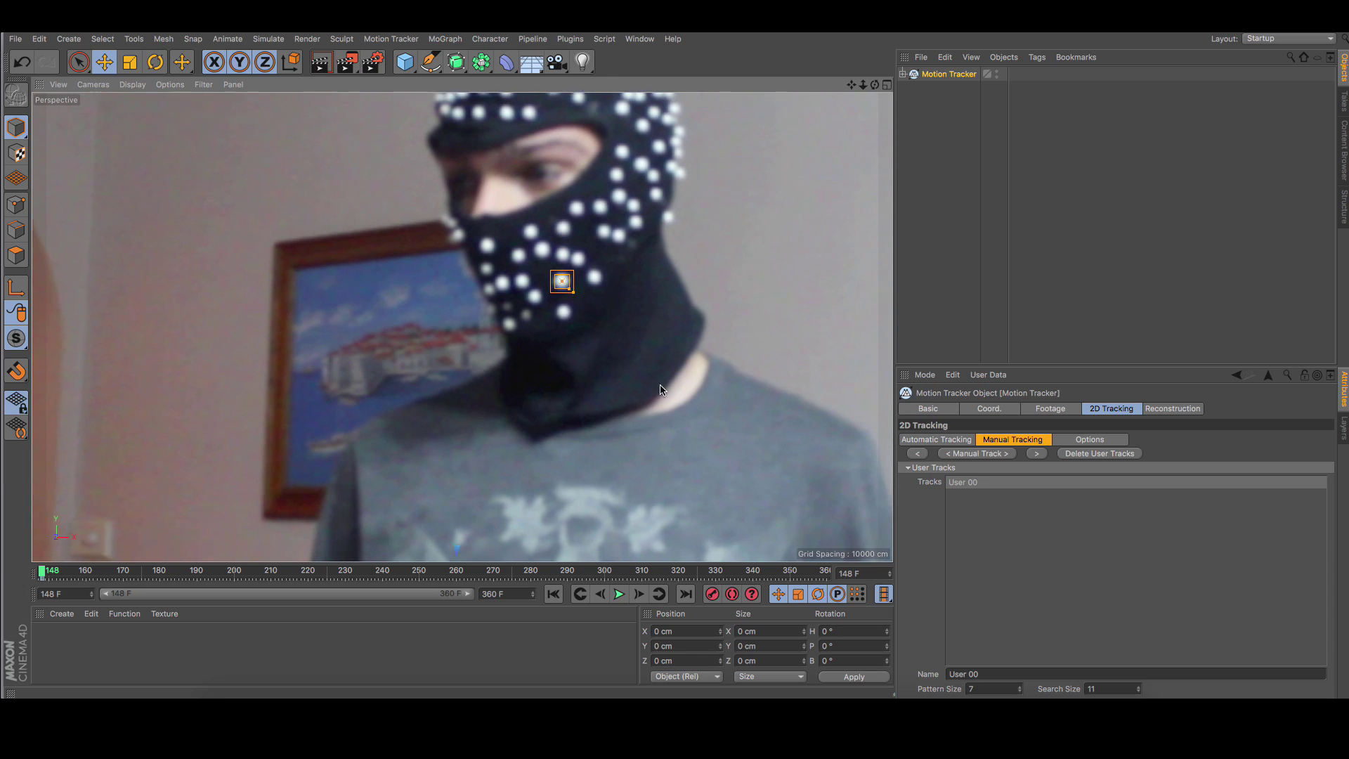
mouse_move(612, 360)
left_mouse_down()
mouse_move(631, 396)
mouse_move(568, 238)
mouse_move(610, 309)
mouse_move(657, 330)
mouse_move(631, 313)
mouse_move(606, 387)
left_mouse_up()
scroll(570, 296, "up", 5)
scroll(571, 296, "up", 3)
middle_click_drag(621, 321, 624, 338, "alt")
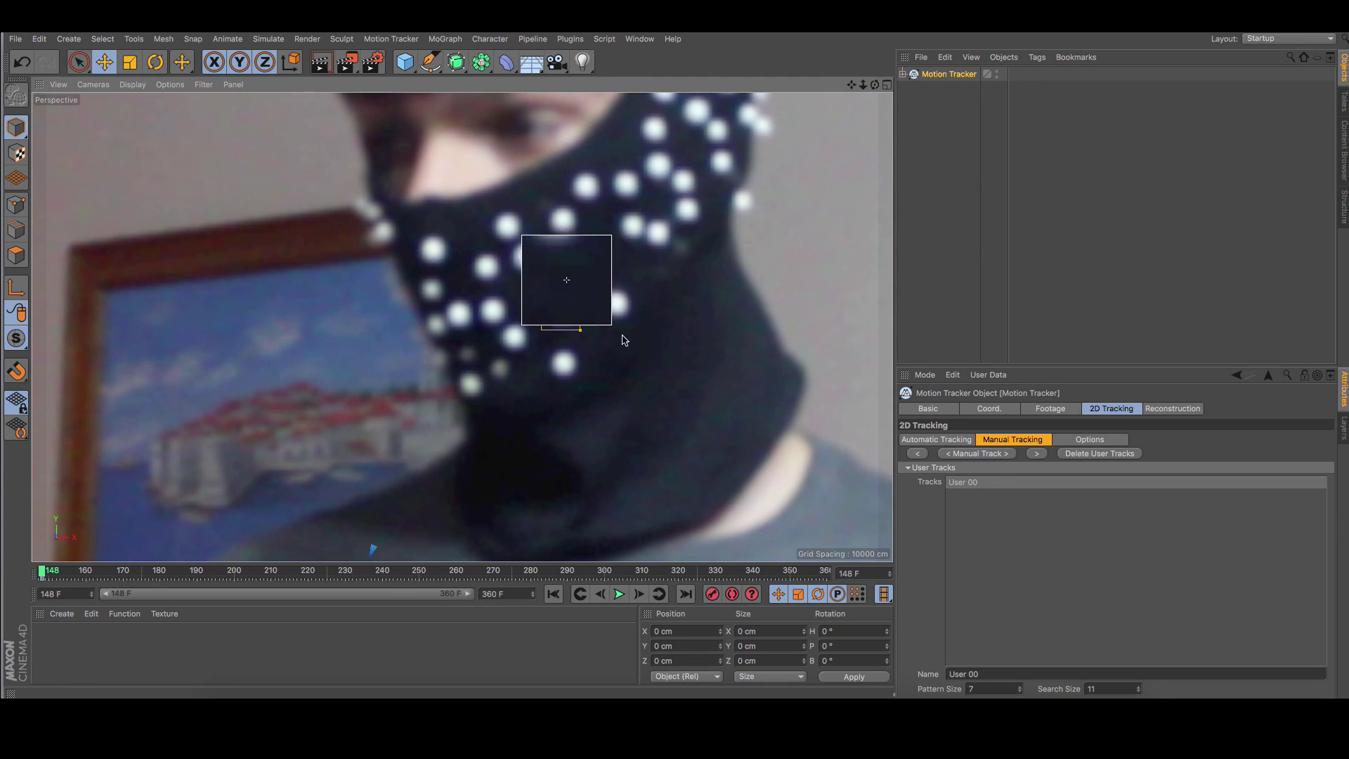
left_click(987, 455)
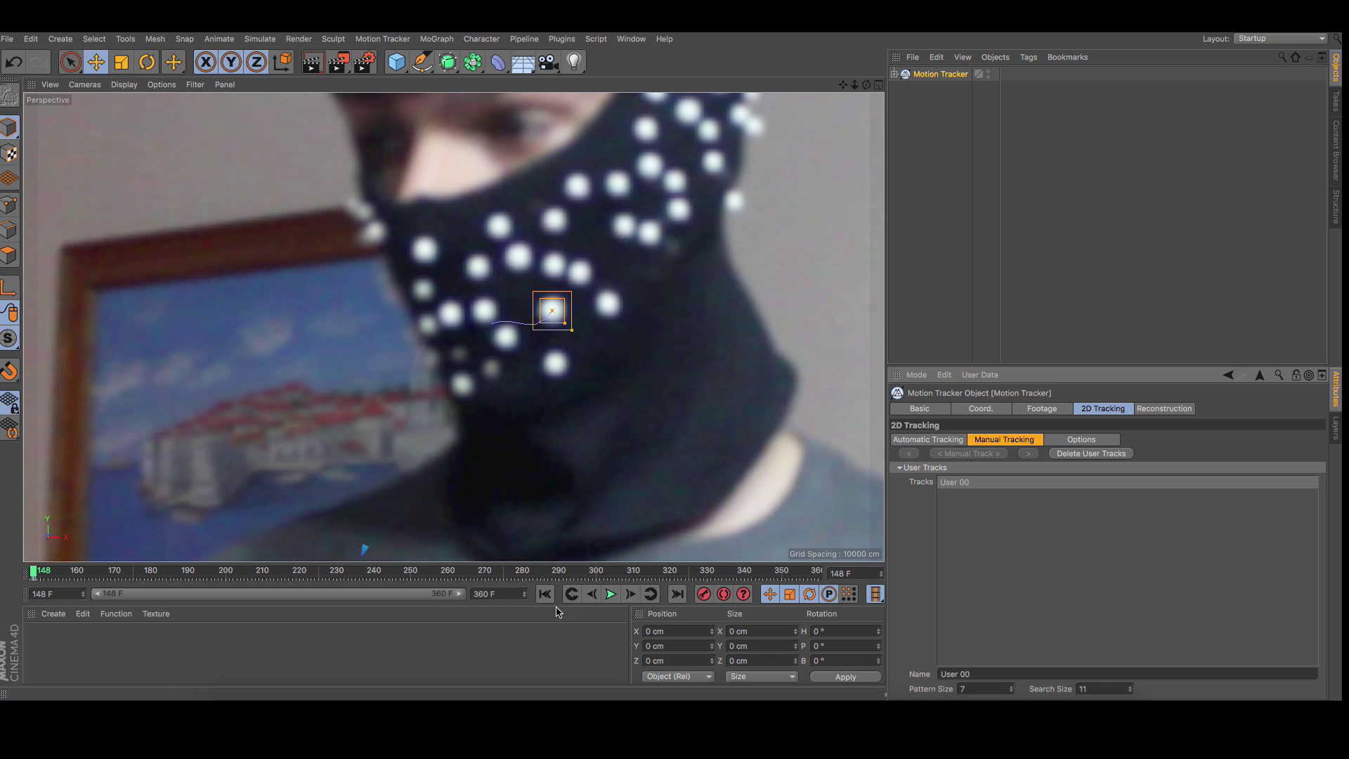
- Play and scrub the tracked footage to check that the track follows its marker, returning to frame 148
left_click(611, 595)
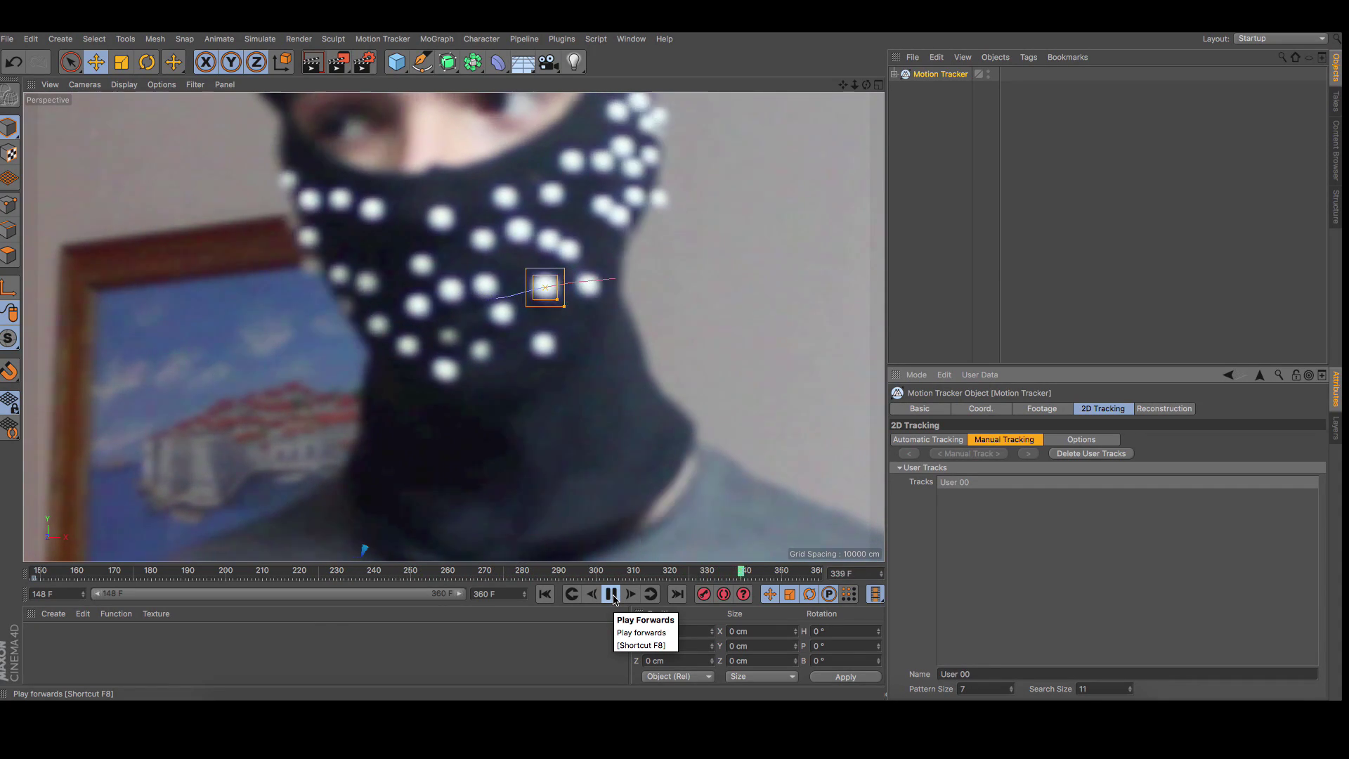
left_click(611, 595)
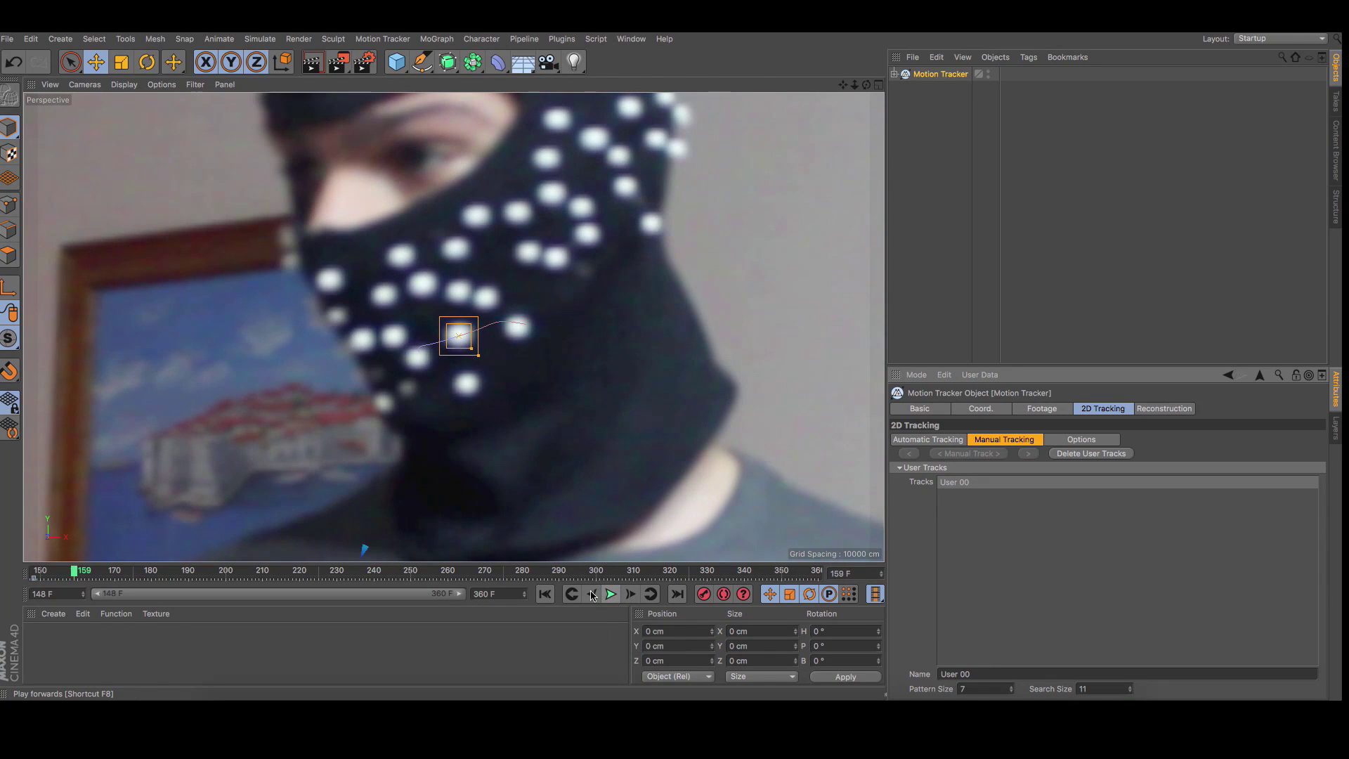
left_click(546, 596)
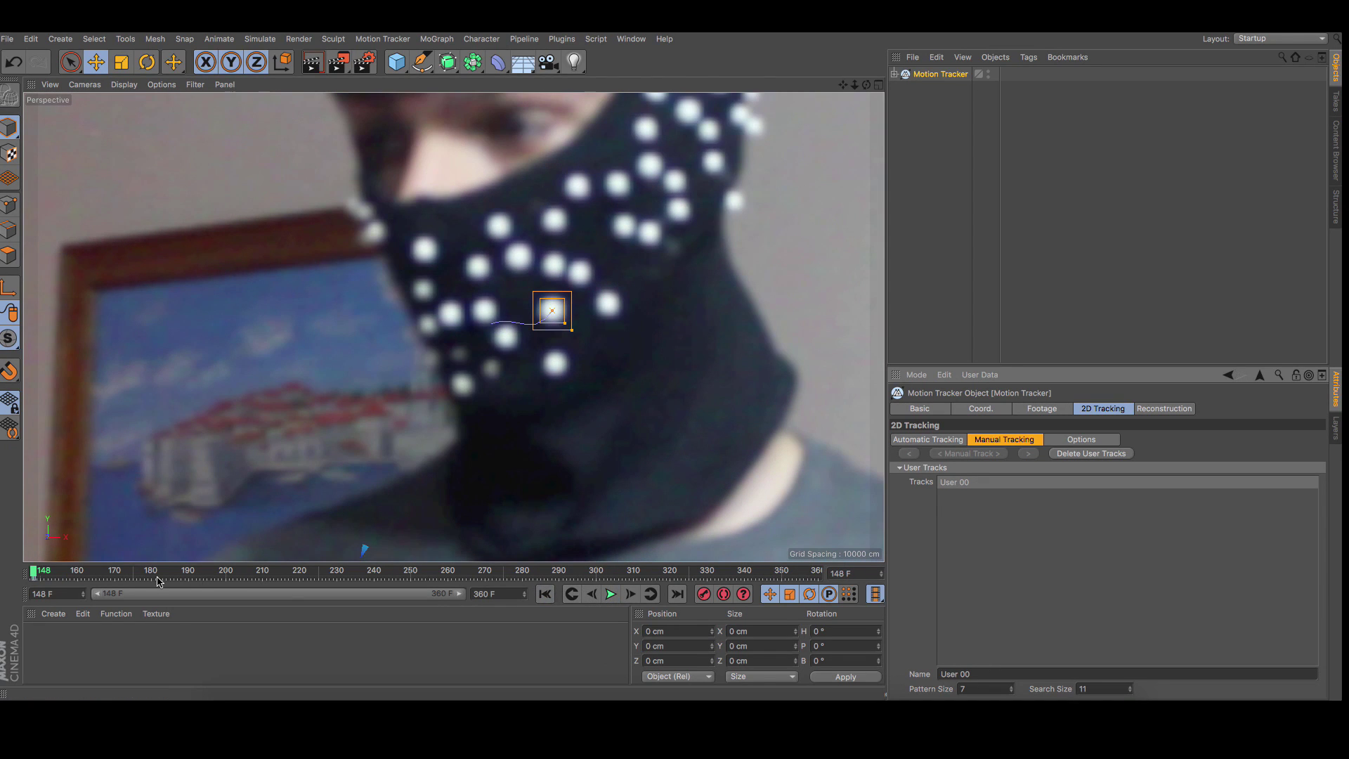
left_click_drag(159, 580, 21, 585)
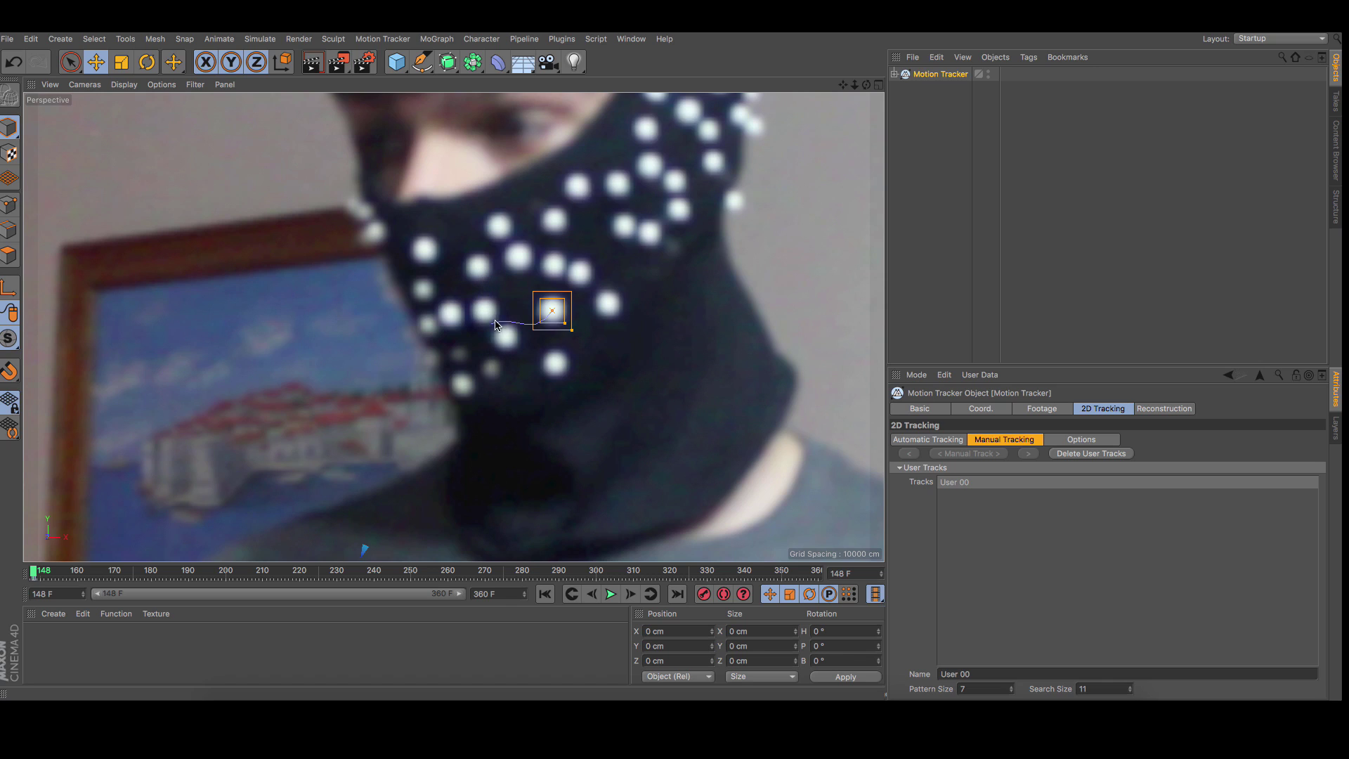
- Place a second manual track on the white marker above and nearer the nose, with pattern size 7 and search size 11, and track it
left_click(478, 271, "ctrl")
left_click_drag(499, 288, 491, 280)
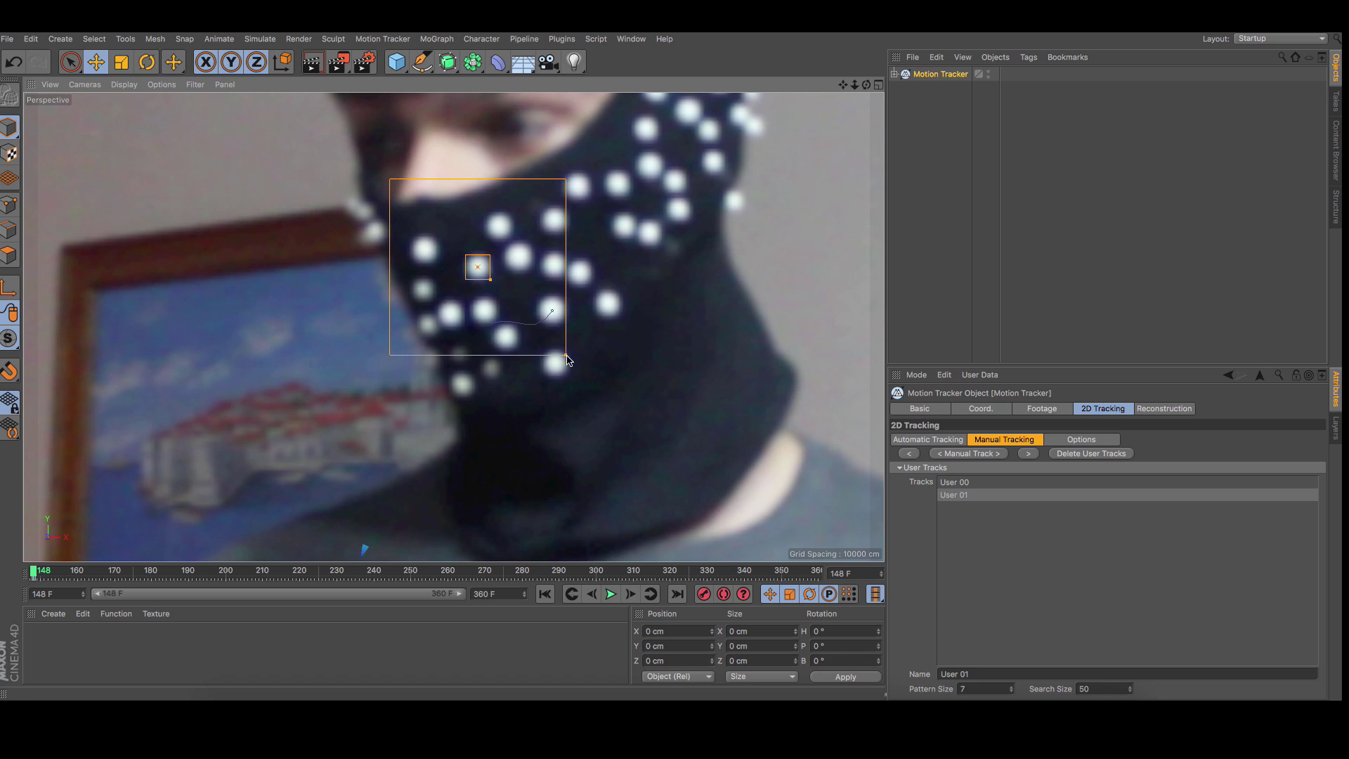
left_click_drag(566, 355, 497, 286)
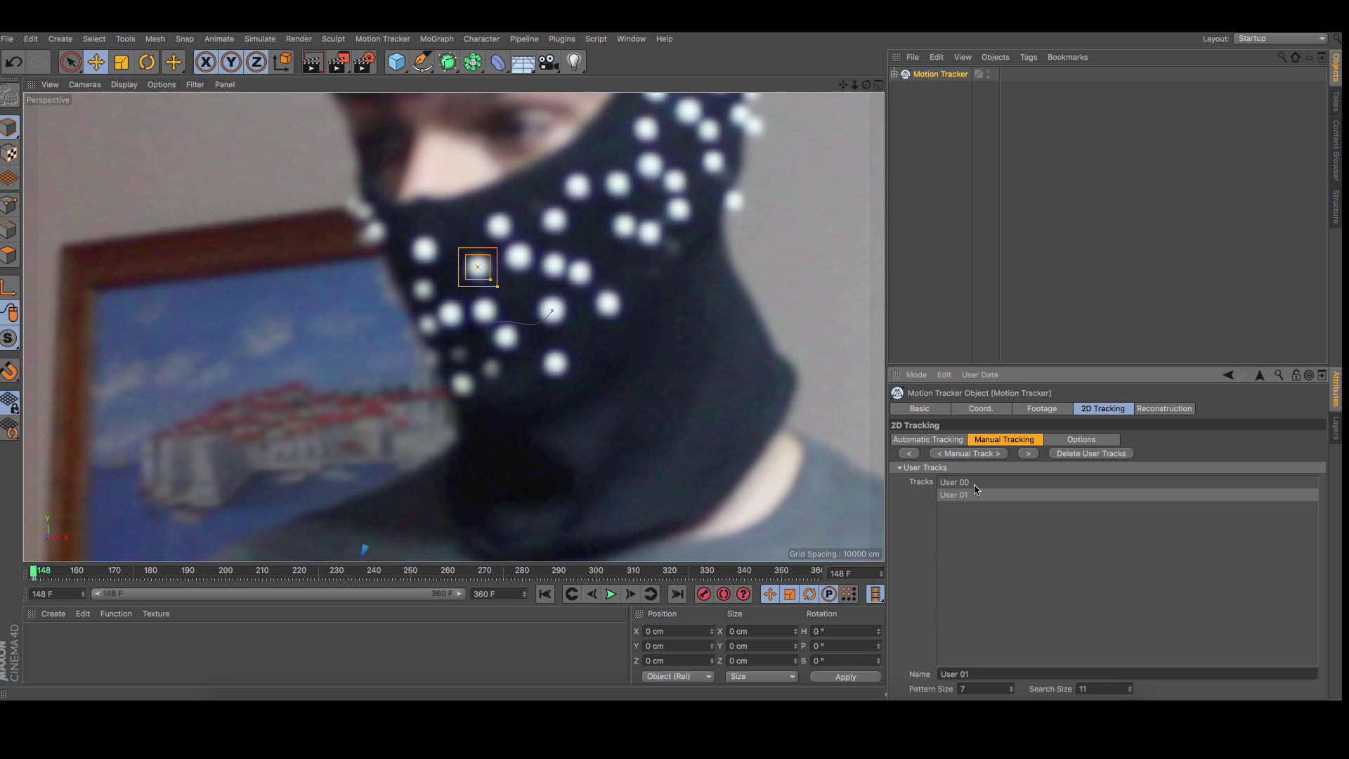
left_click(979, 454)
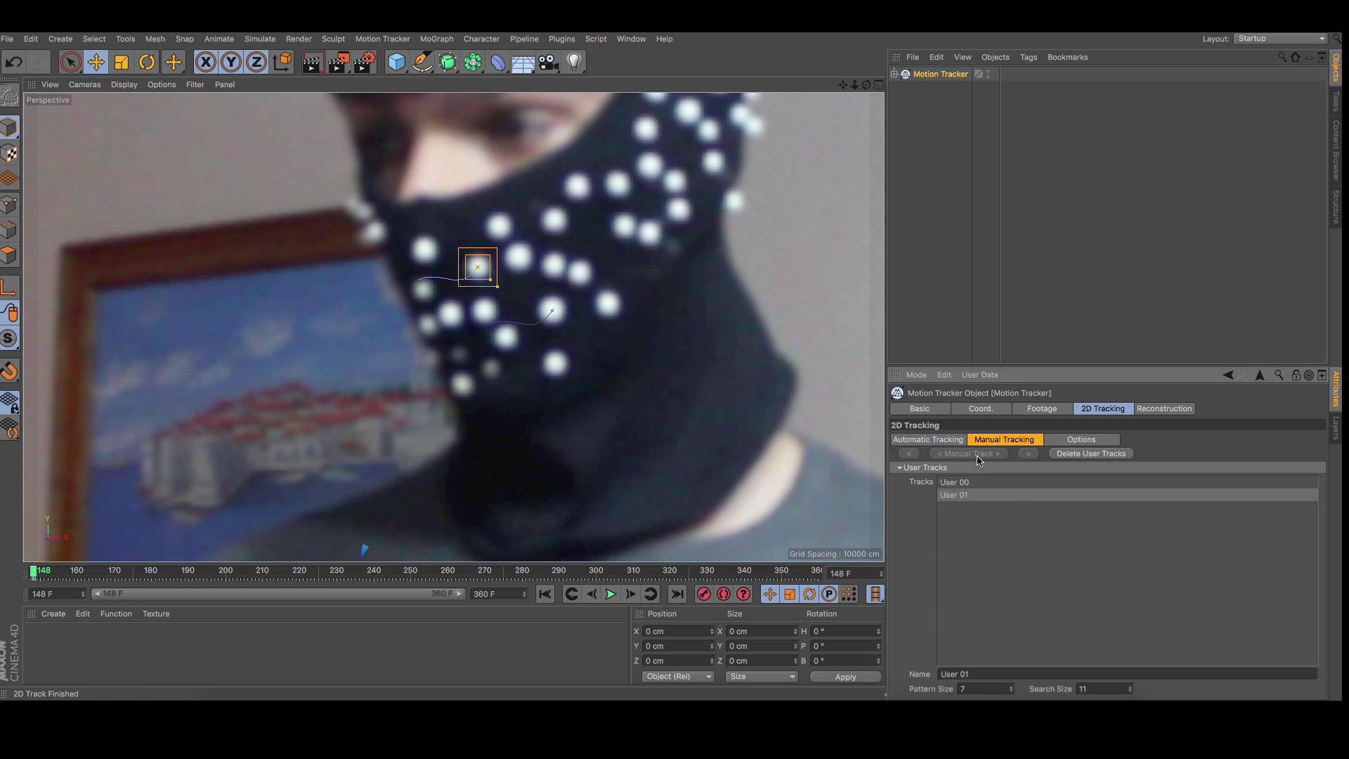
- Check the second track over frames 148 to 360 and re-centre it on its marker around frames 231 and 238
left_click(611, 595)
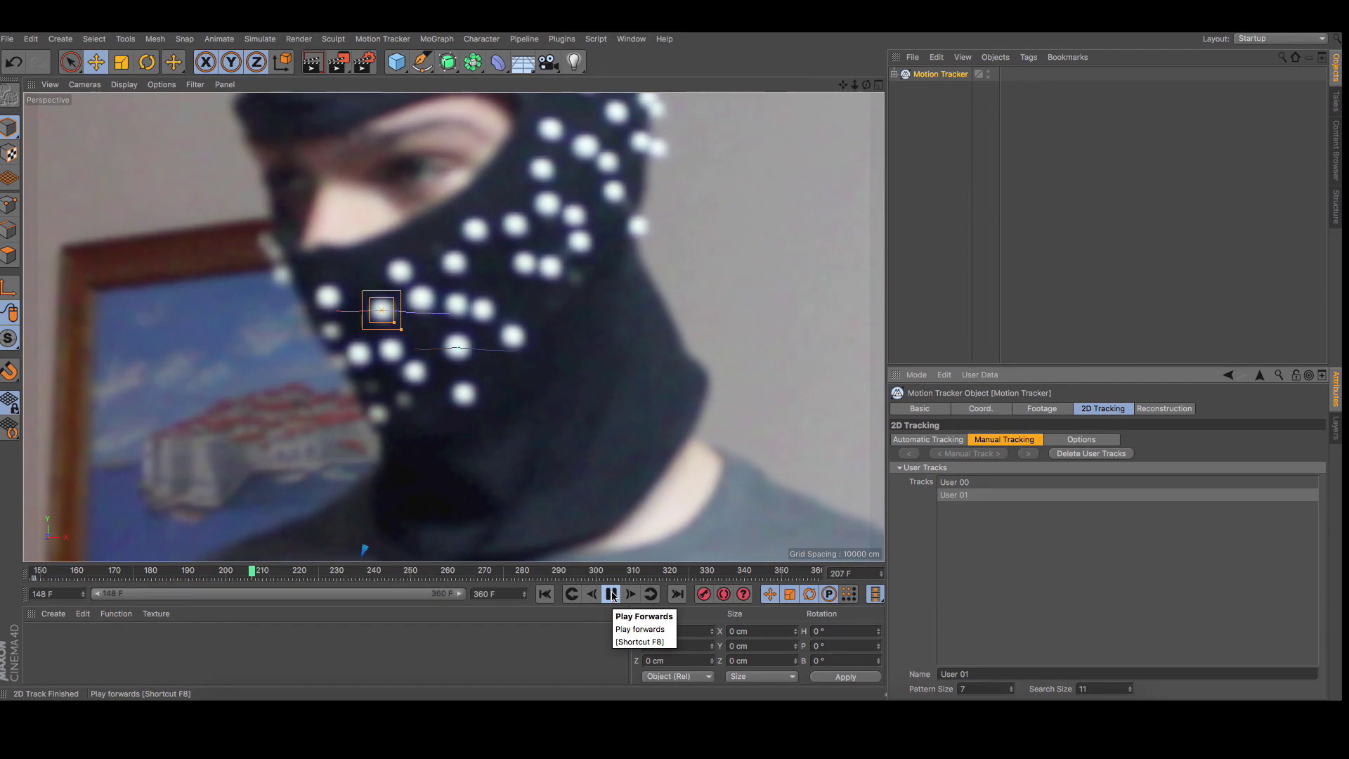
left_click(611, 594)
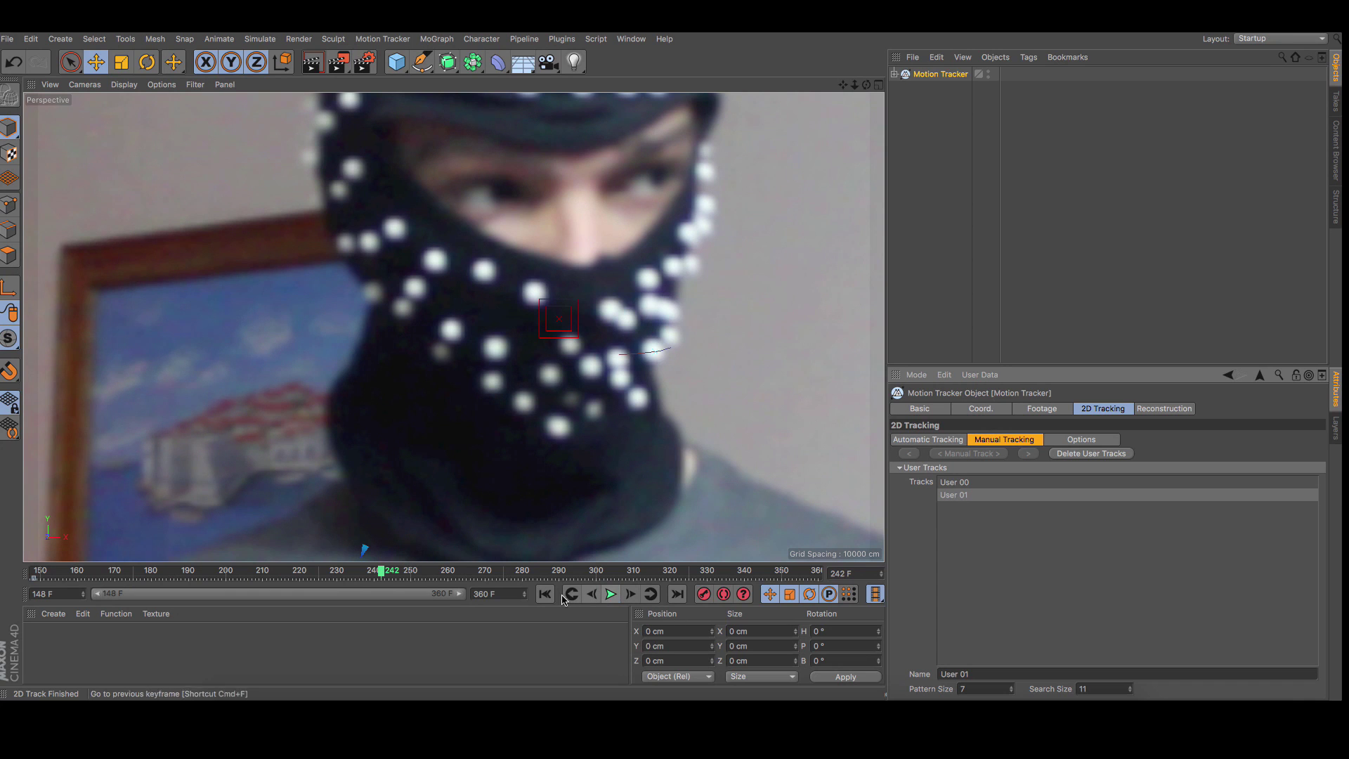
left_click_drag(385, 574, 343, 573)
left_click_drag(562, 338, 569, 338)
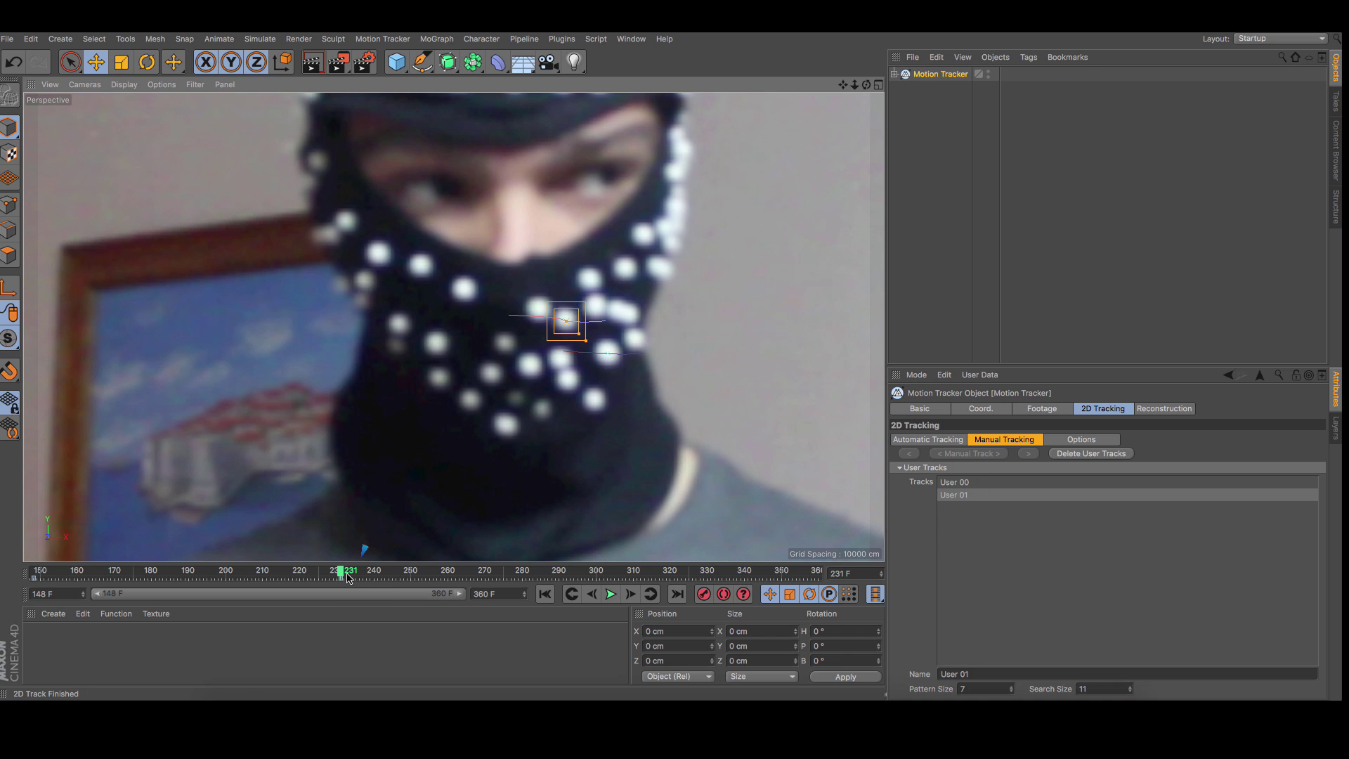
left_click_drag(342, 571, 371, 572)
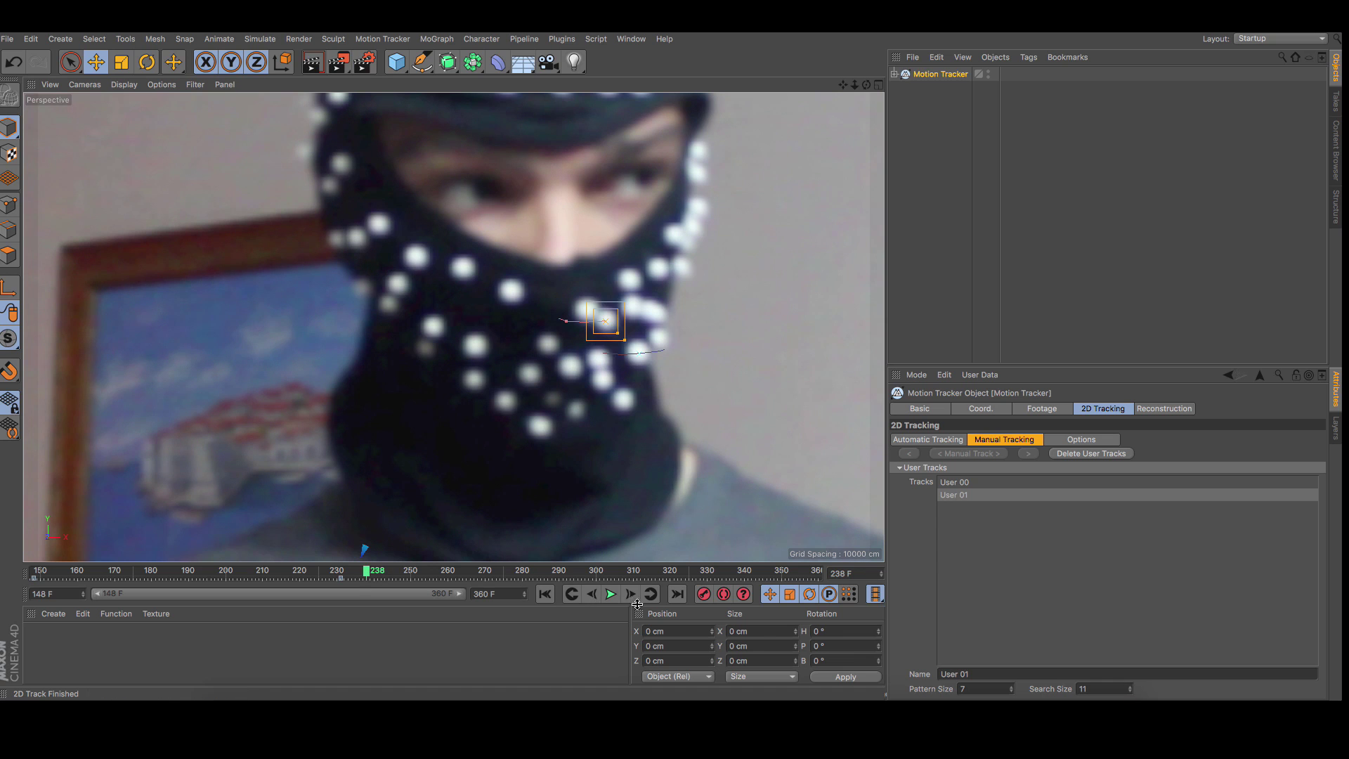
left_click_drag(606, 322, 614, 323)
left_click_drag(376, 578, 820, 584)
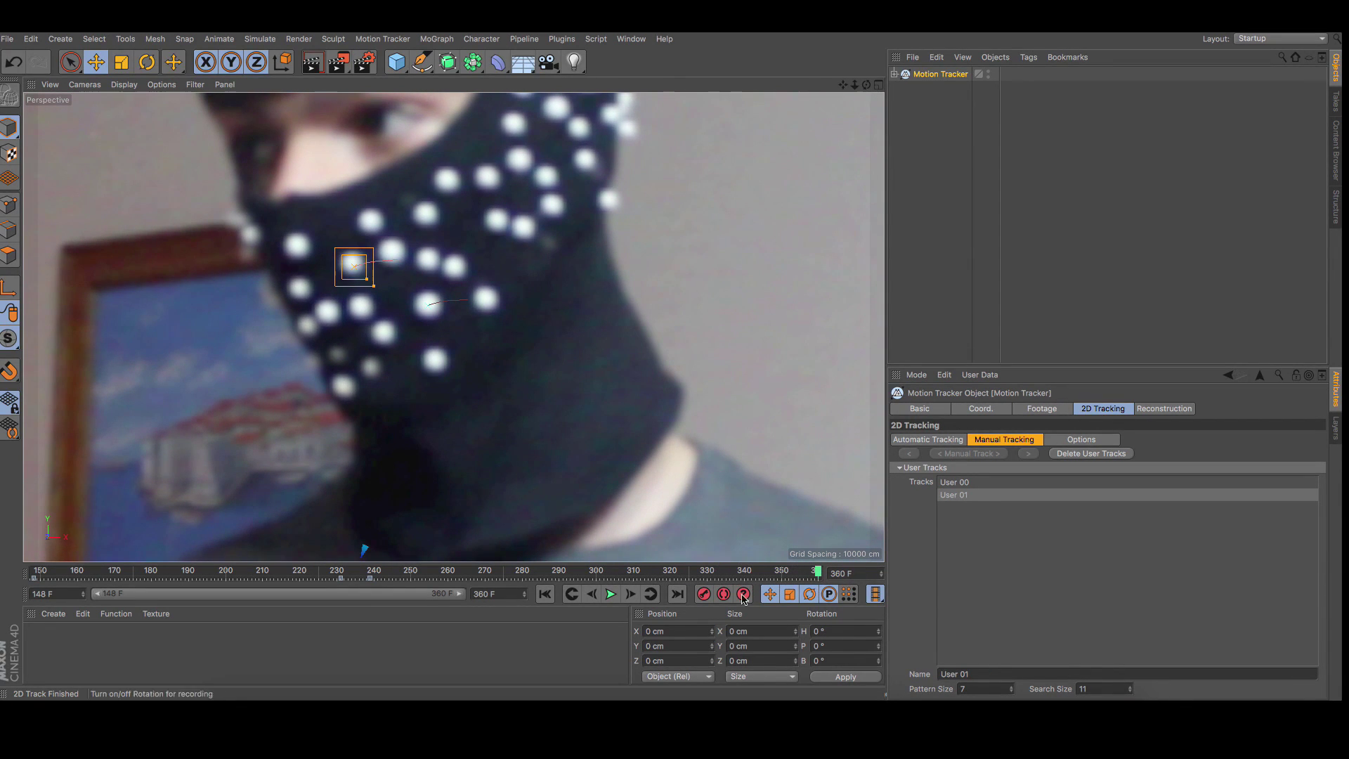
left_click(544, 595)
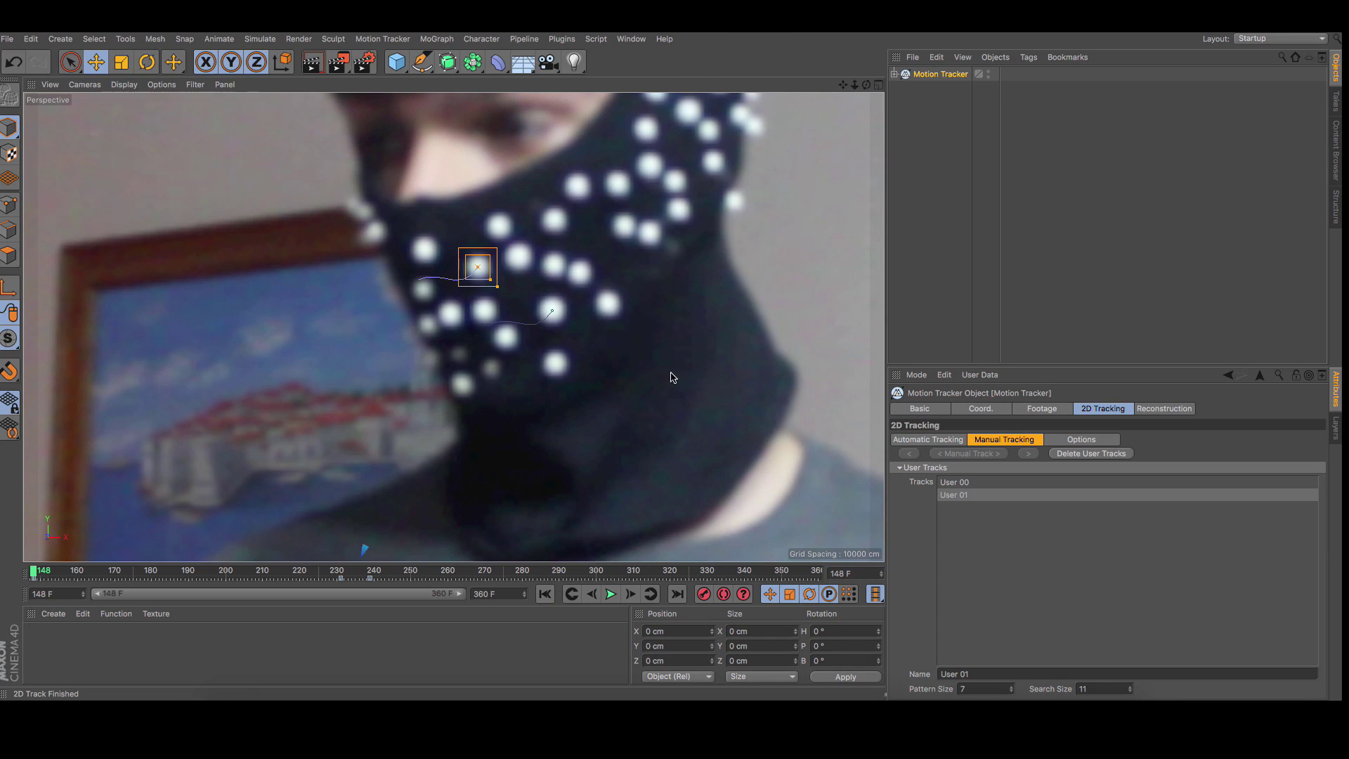
- Try to place a manual track on the isolated marker on the lower cheek and undo the last changes
left_click(559, 359, "ctrl")
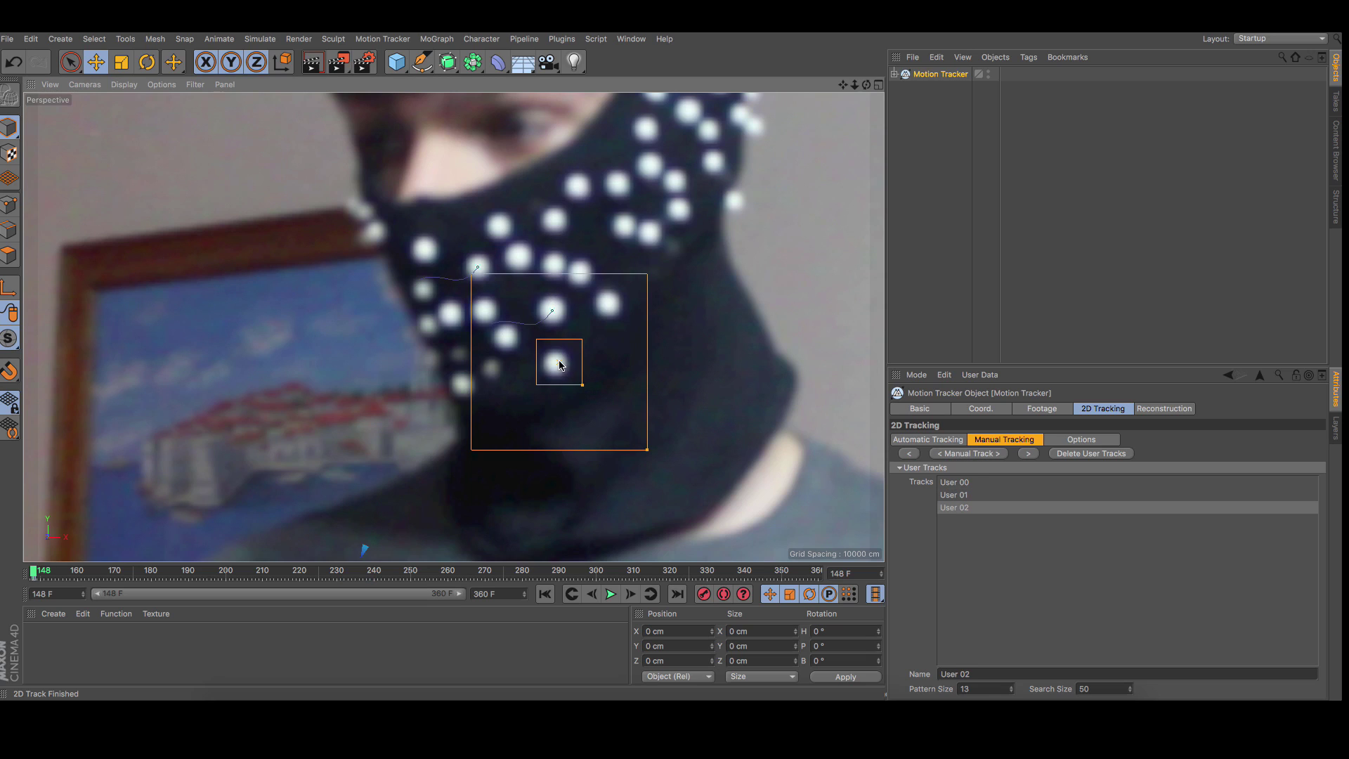
left_click_drag(561, 365, 559, 365)
key("super+z")
key("super+z")
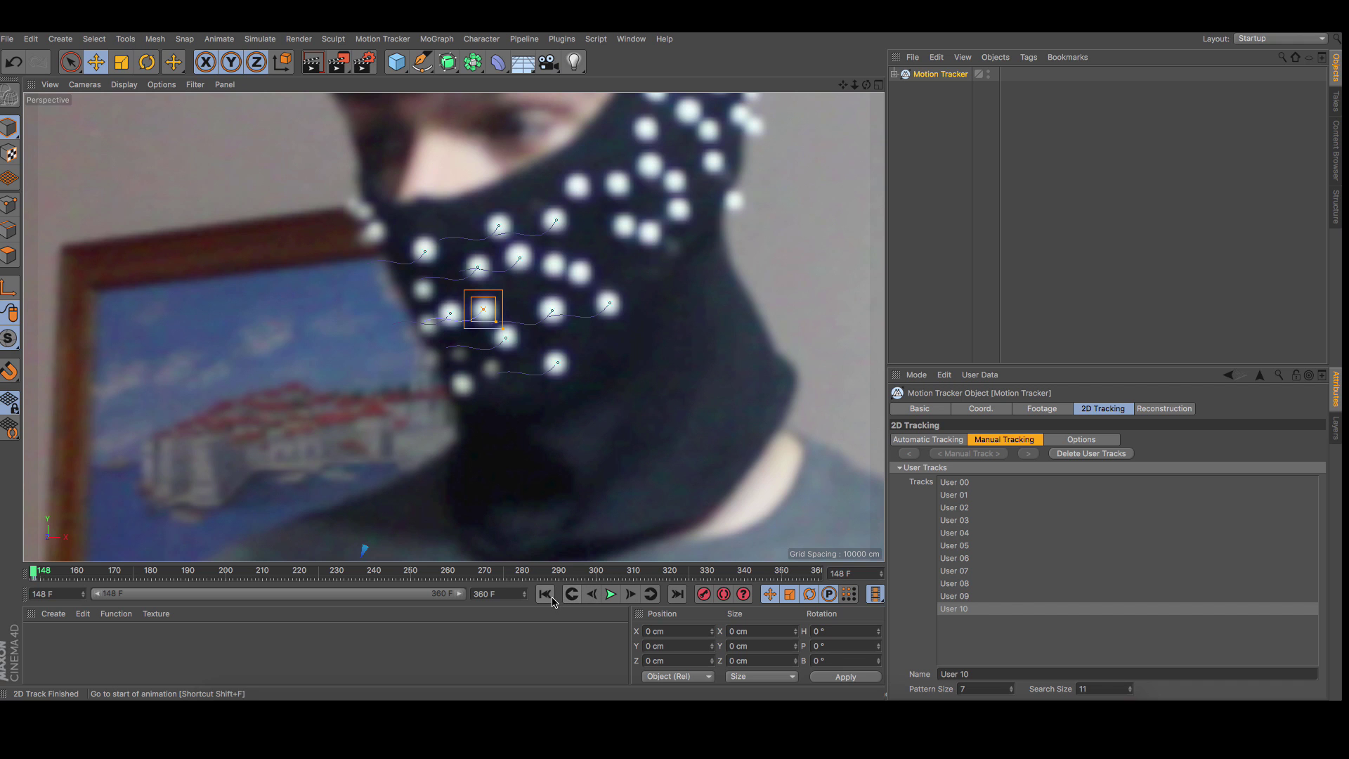
- Play the footage to check that all the manual tracks follow their markers
left_click(610, 595)
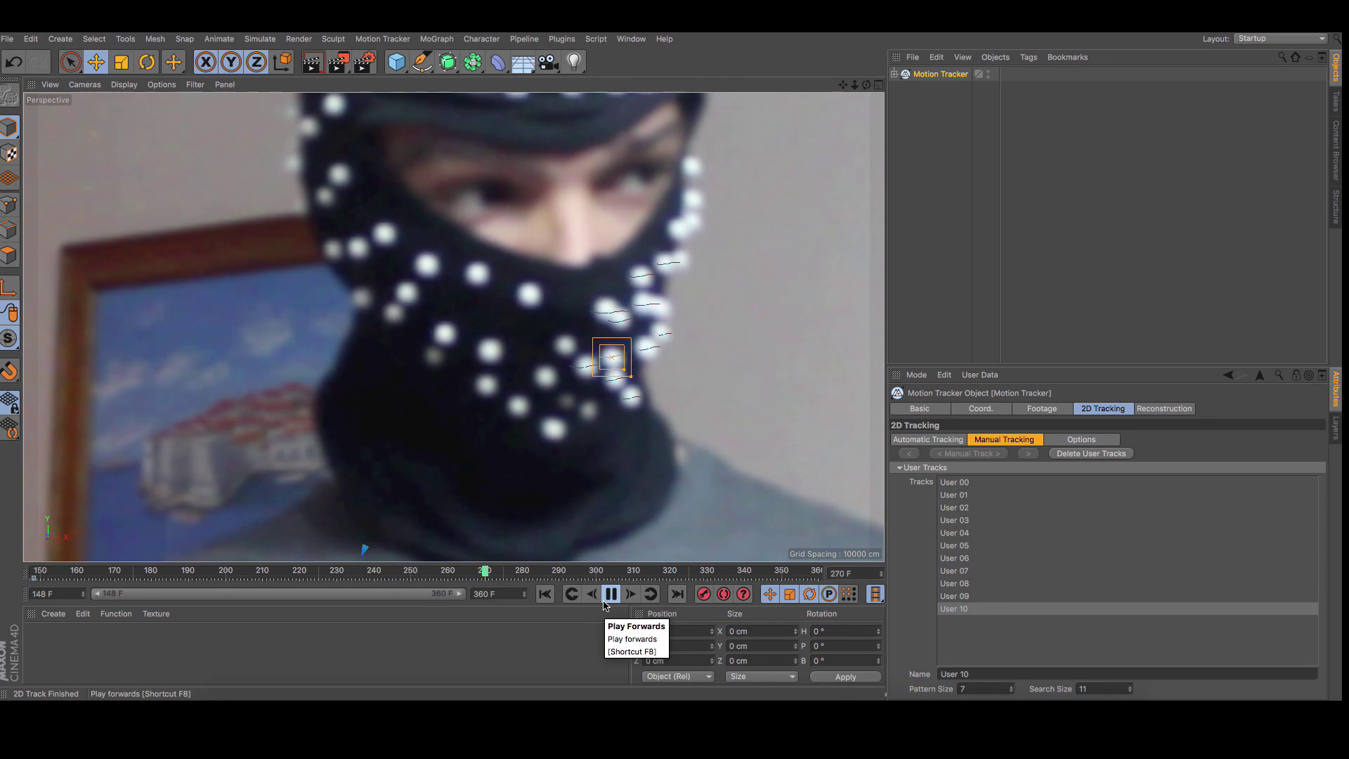
left_click(610, 594)
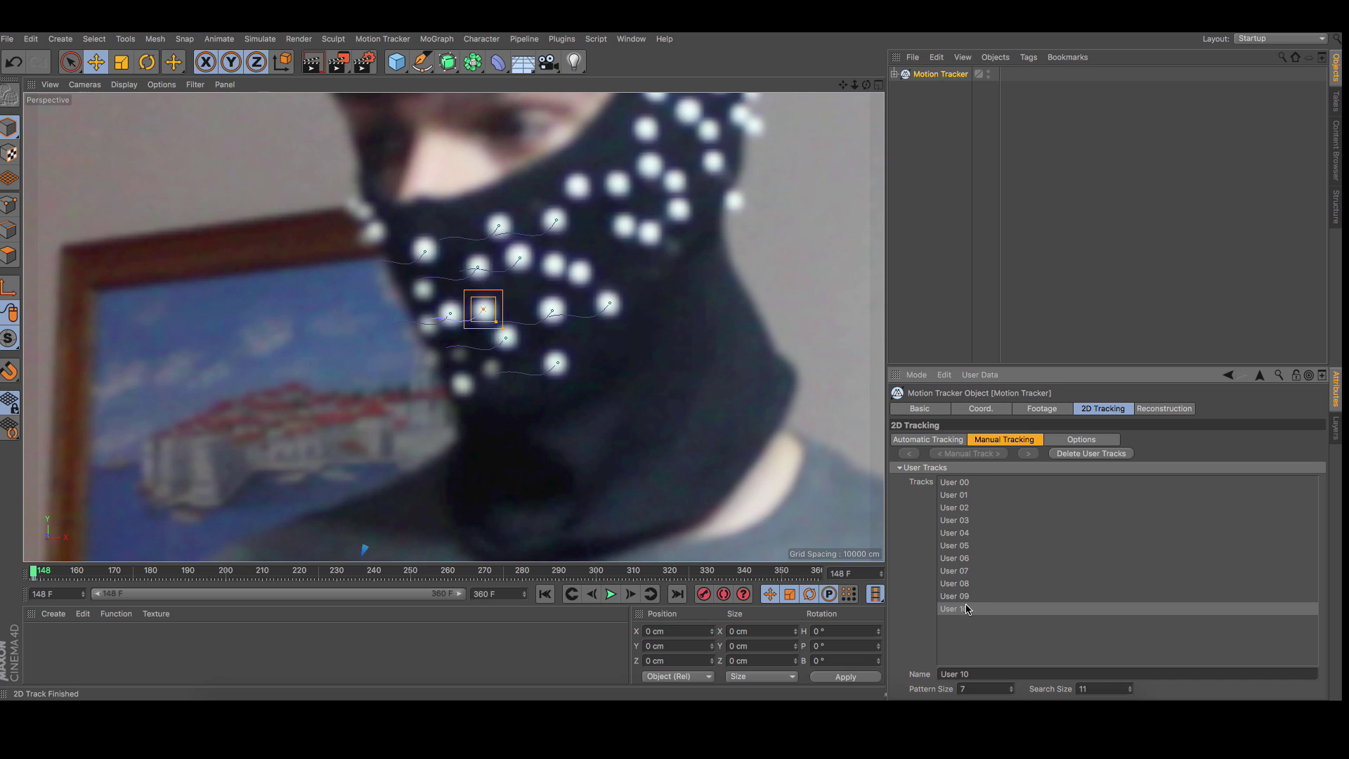
- Select tracks User 00 to User 10 and assign them to a new Object Tracker
left_click(963, 483)
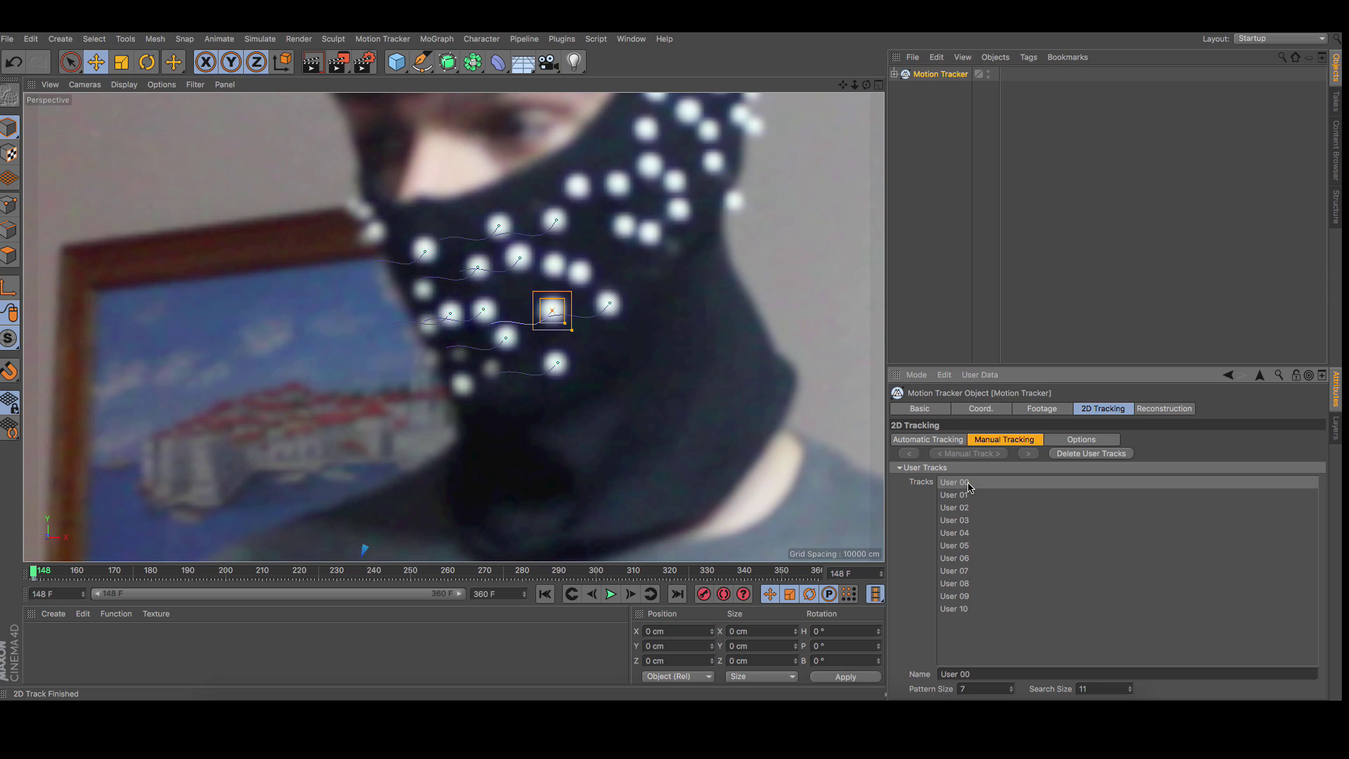
left_click(968, 610, "shift")
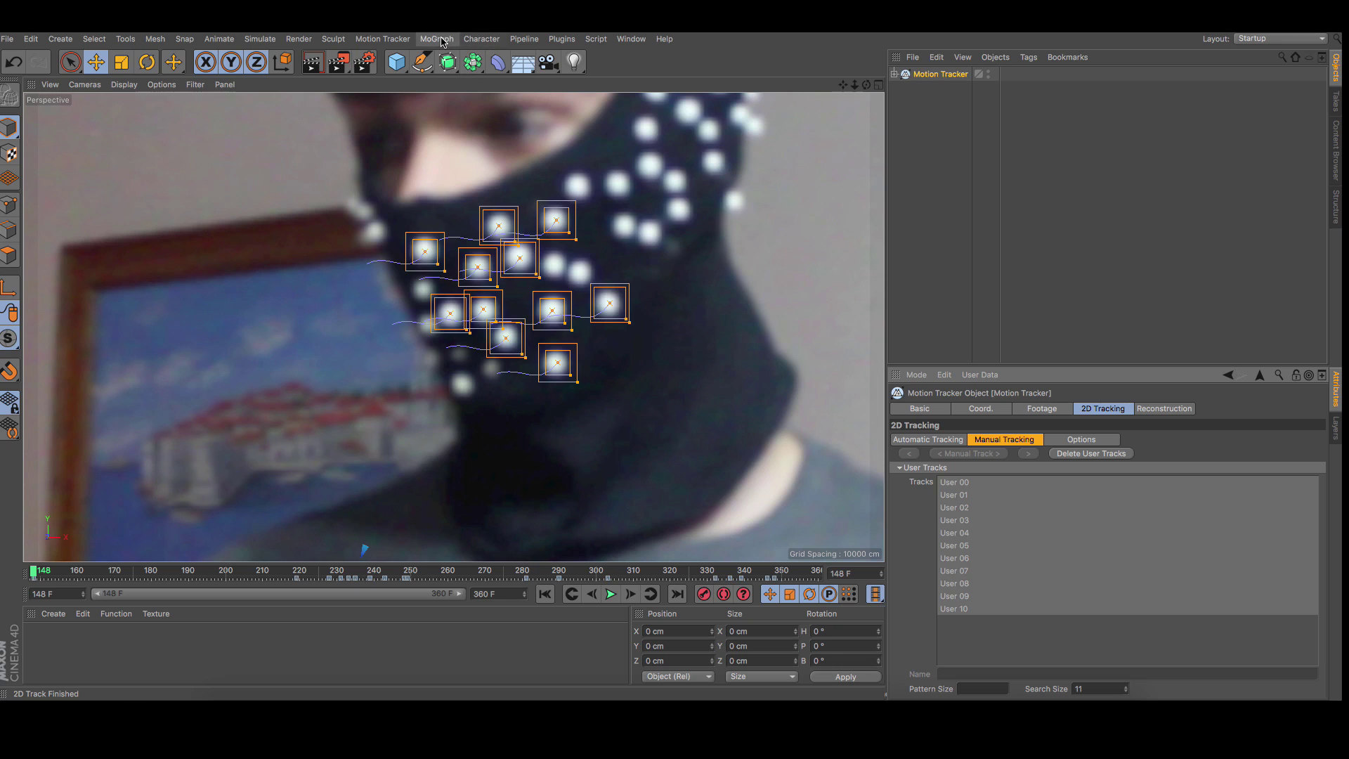
left_click(383, 39)
left_click(406, 74)
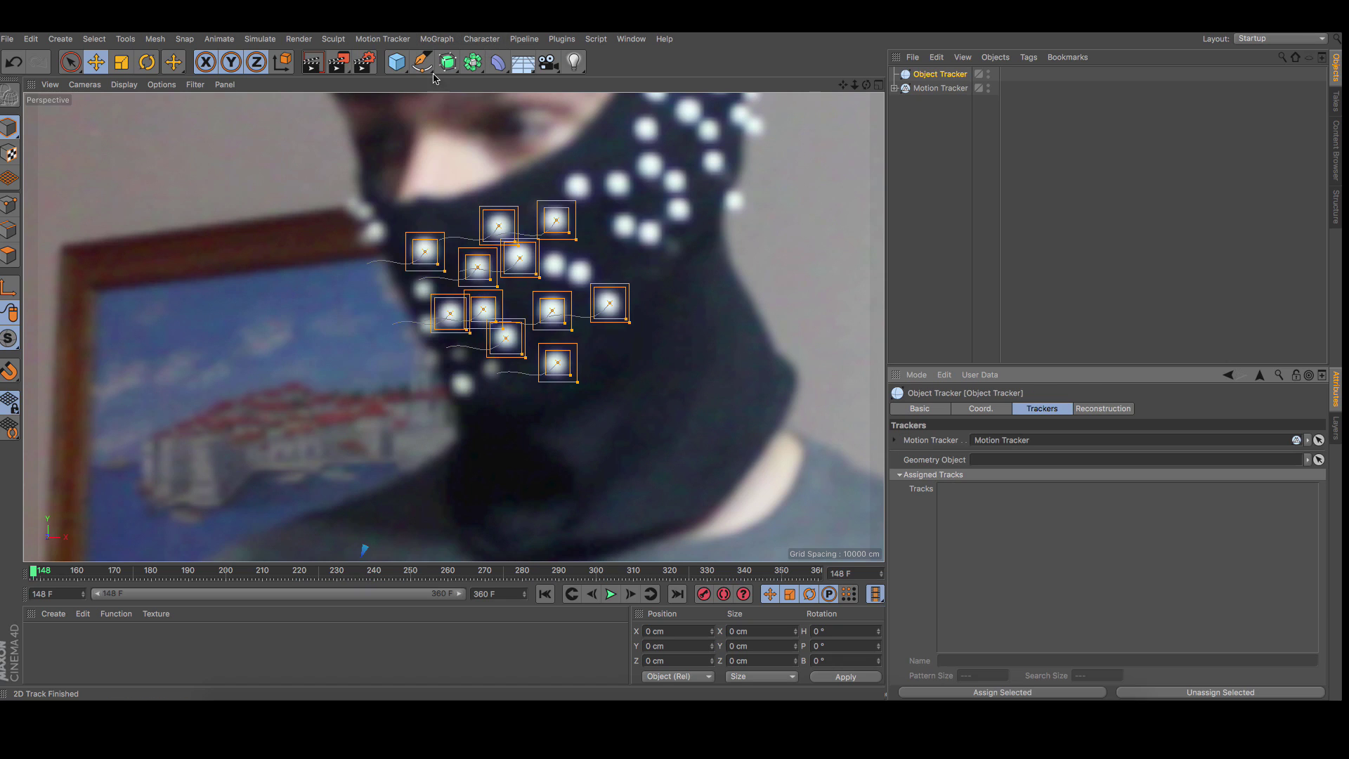
left_click(1022, 693)
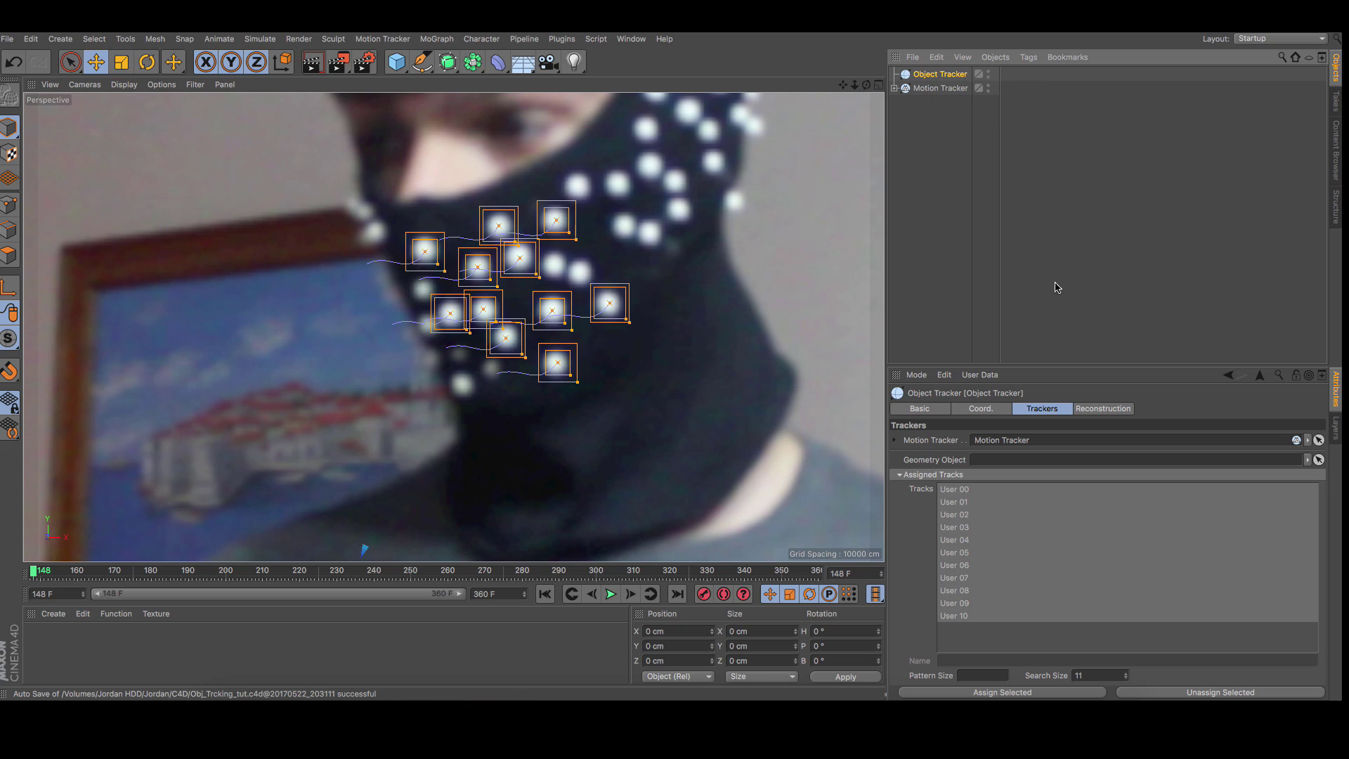
- Run the 3D solver for the Object Tracker and scrub the timeline near frame 148 to check the solve
left_click(1095, 411)
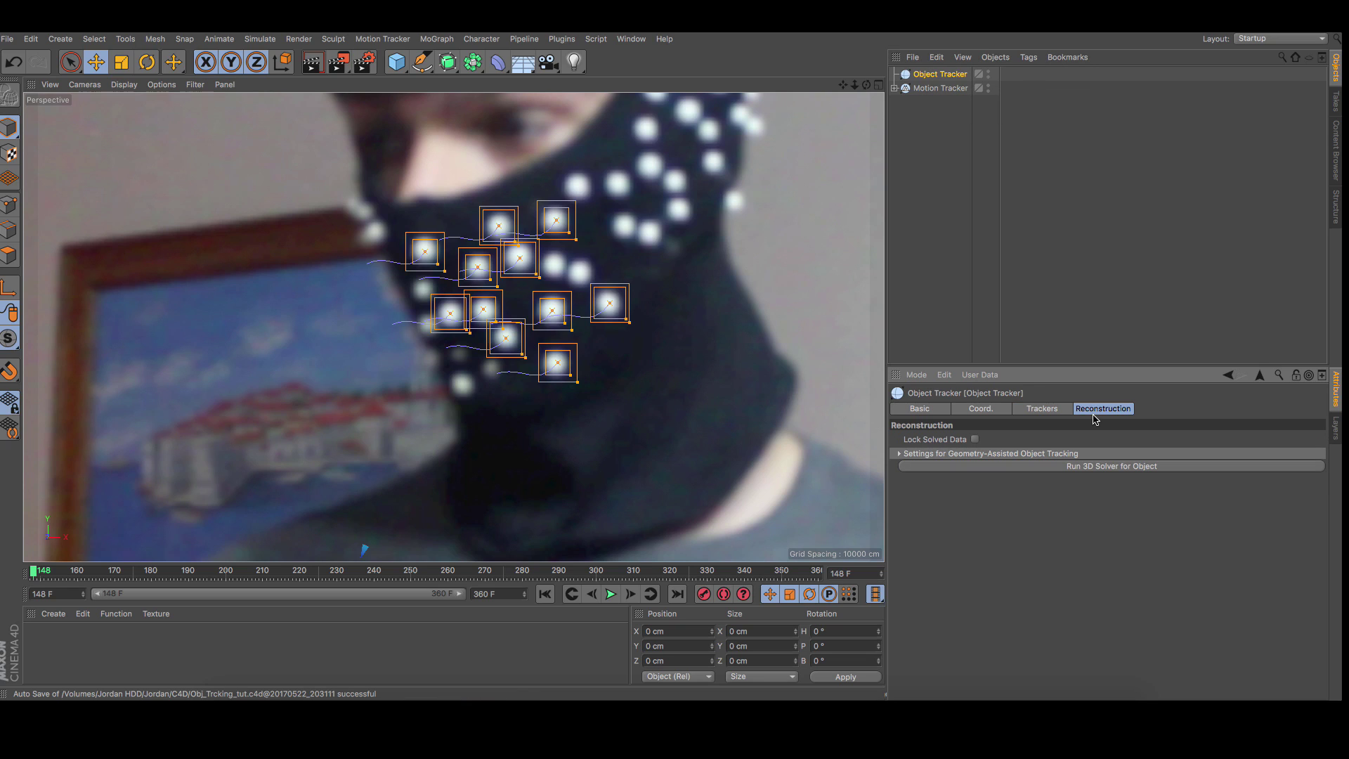
left_click(1087, 467)
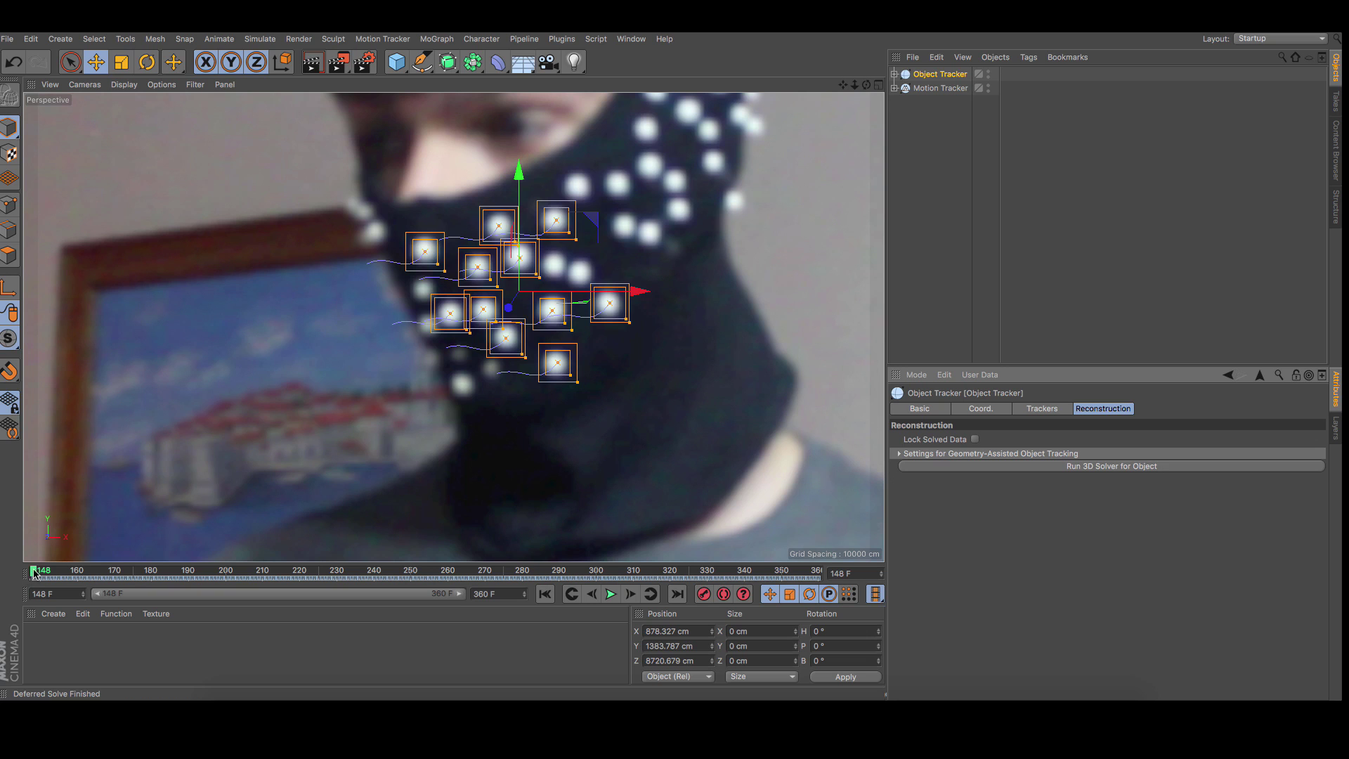
left_click_drag(38, 572, 7, 564)
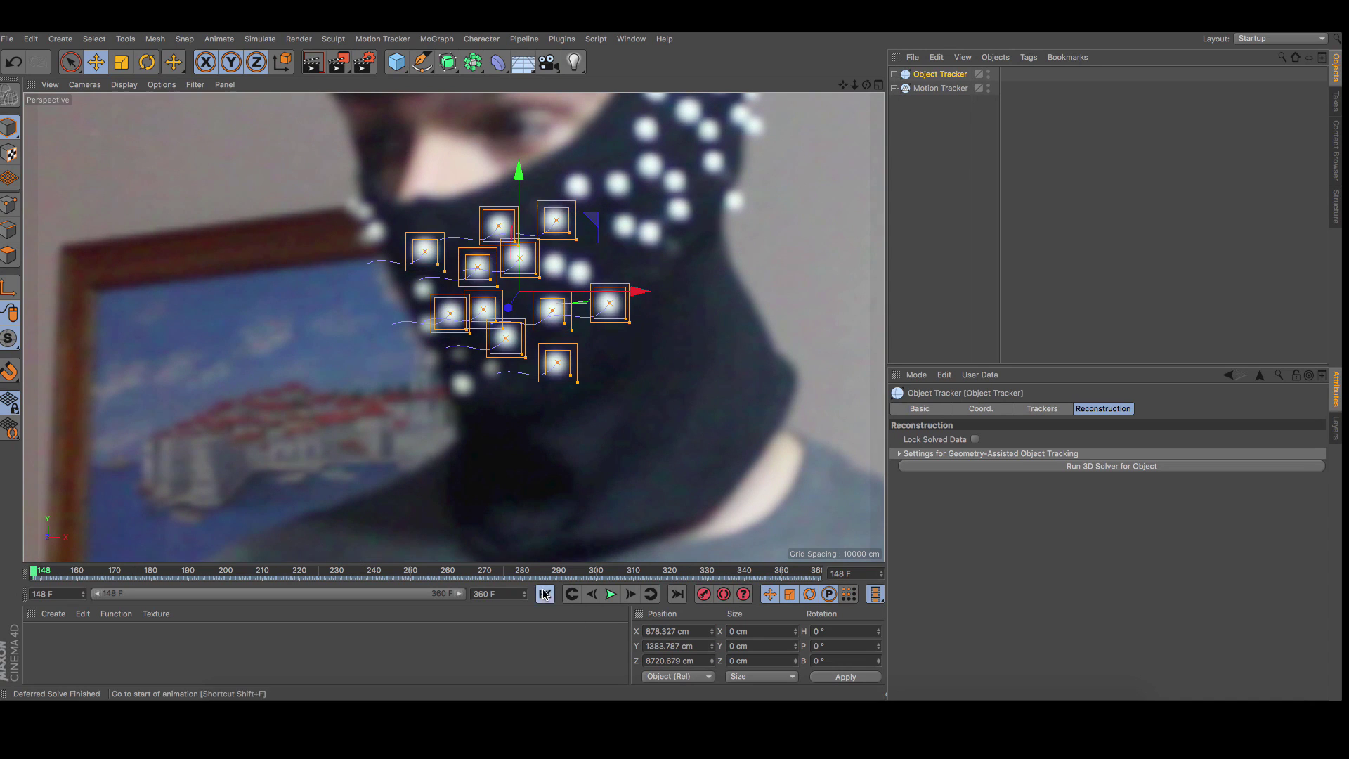
- Inspect the solved User Features under the Object Tracker, comparing individual features such as User 02, User 00 and User 05
left_click(1053, 409)
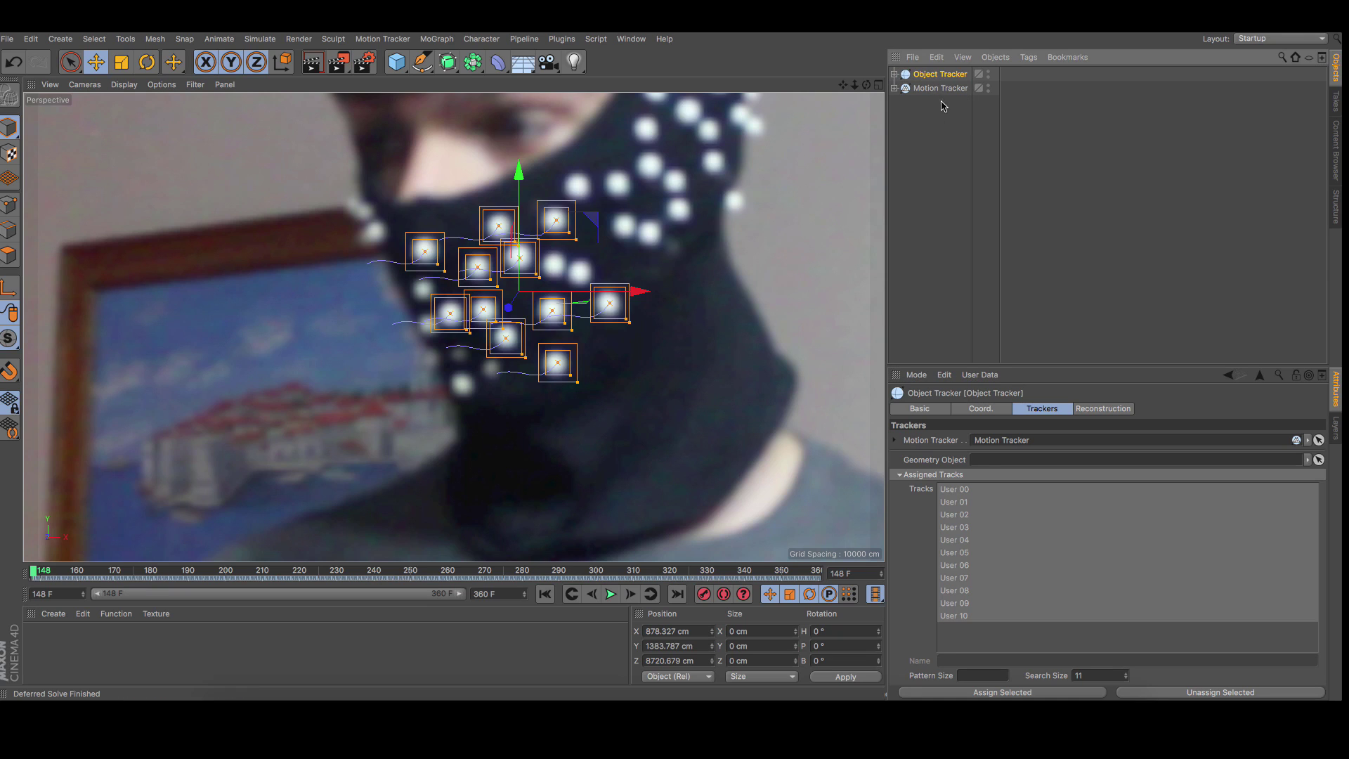
left_click(895, 74)
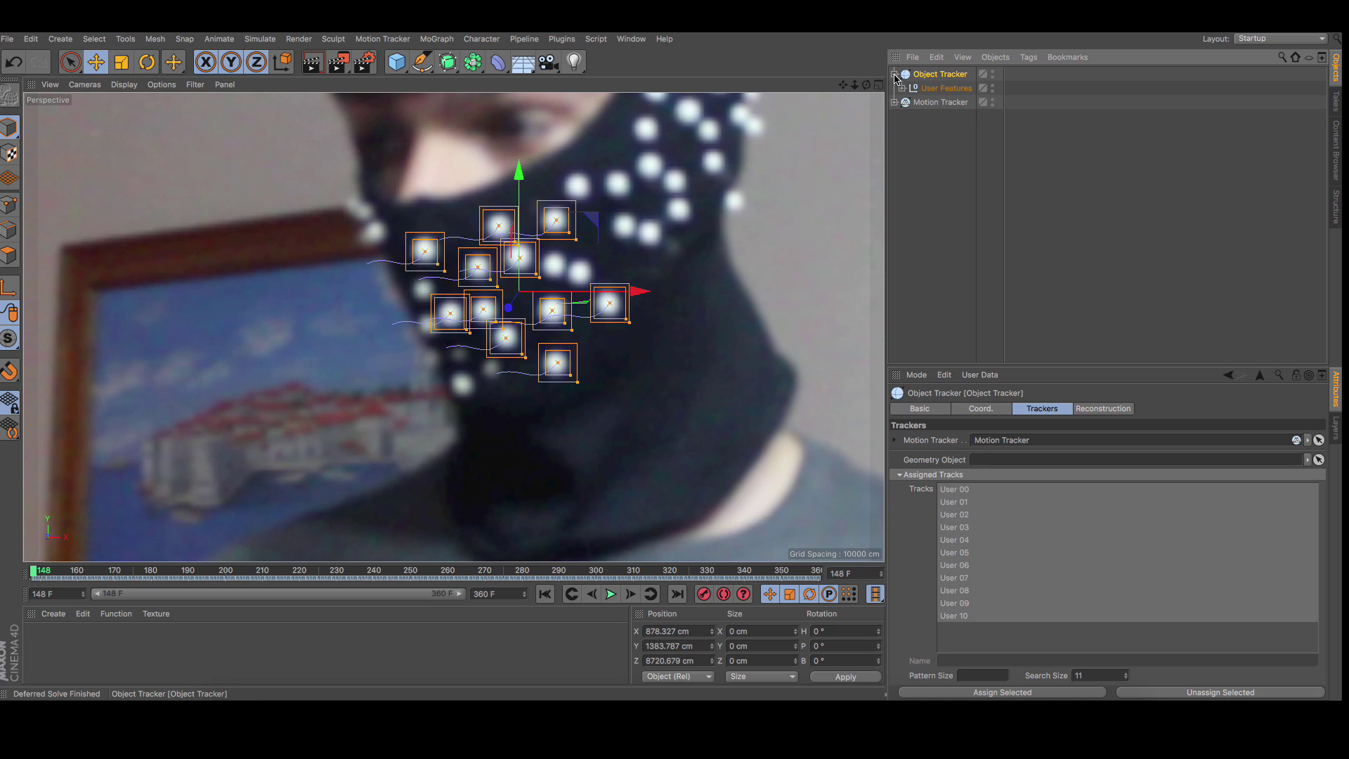
left_click(903, 89)
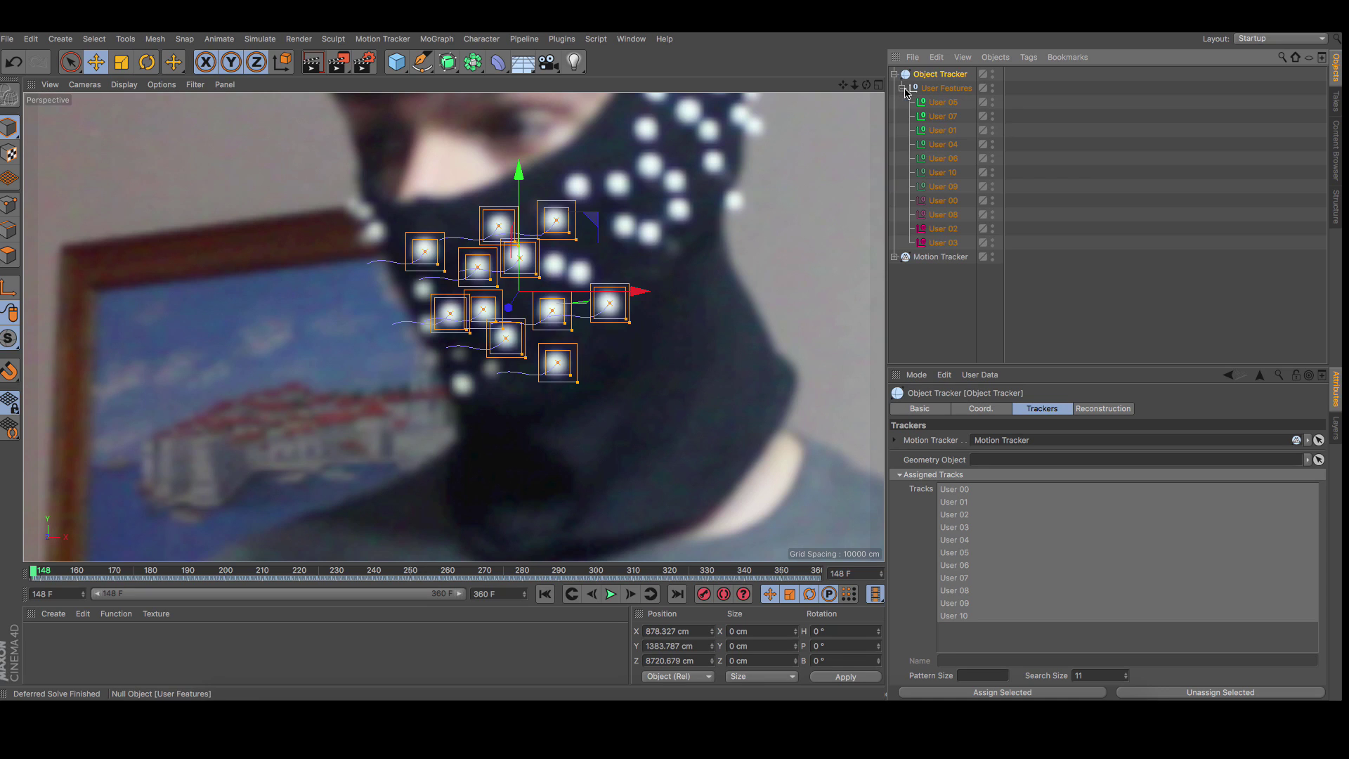
left_click(942, 234)
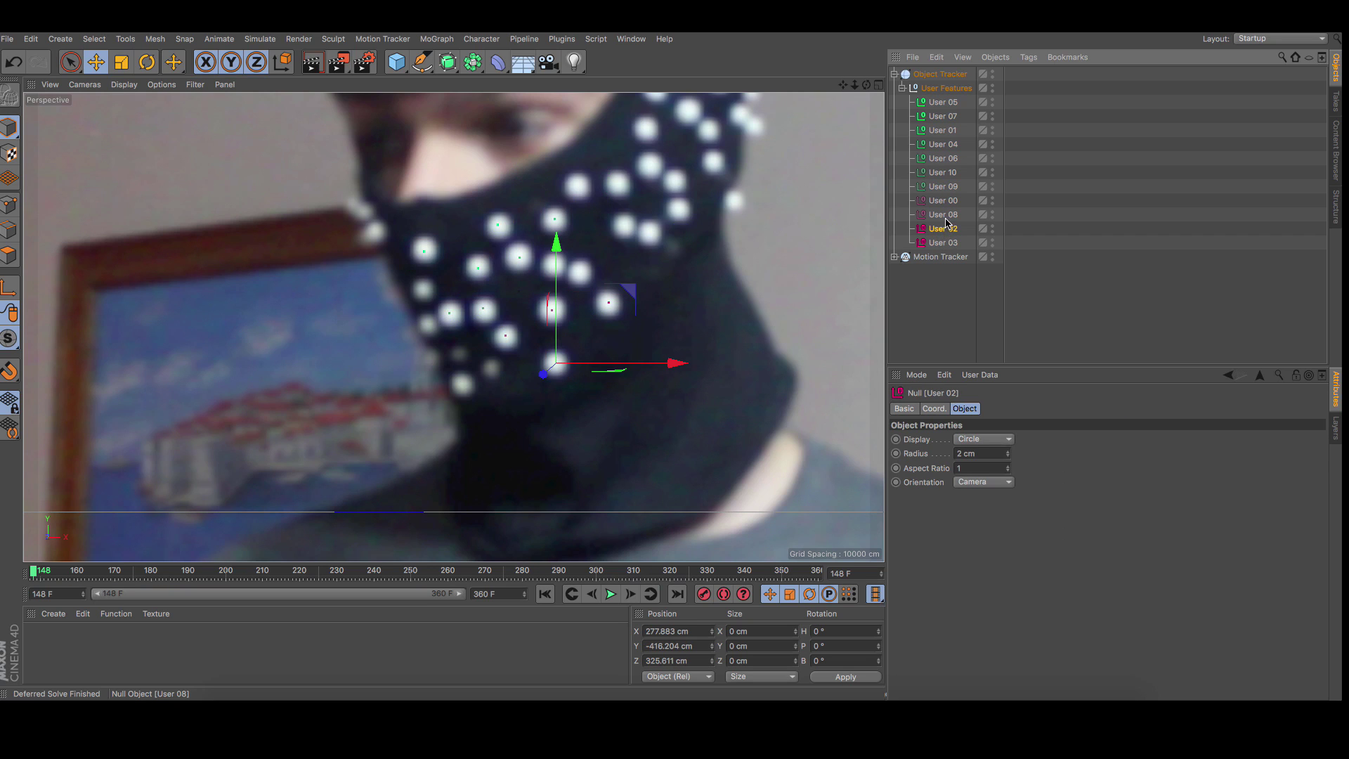
left_click(943, 214)
left_click(943, 201)
left_click(943, 214)
left_click(948, 220)
left_click(953, 208)
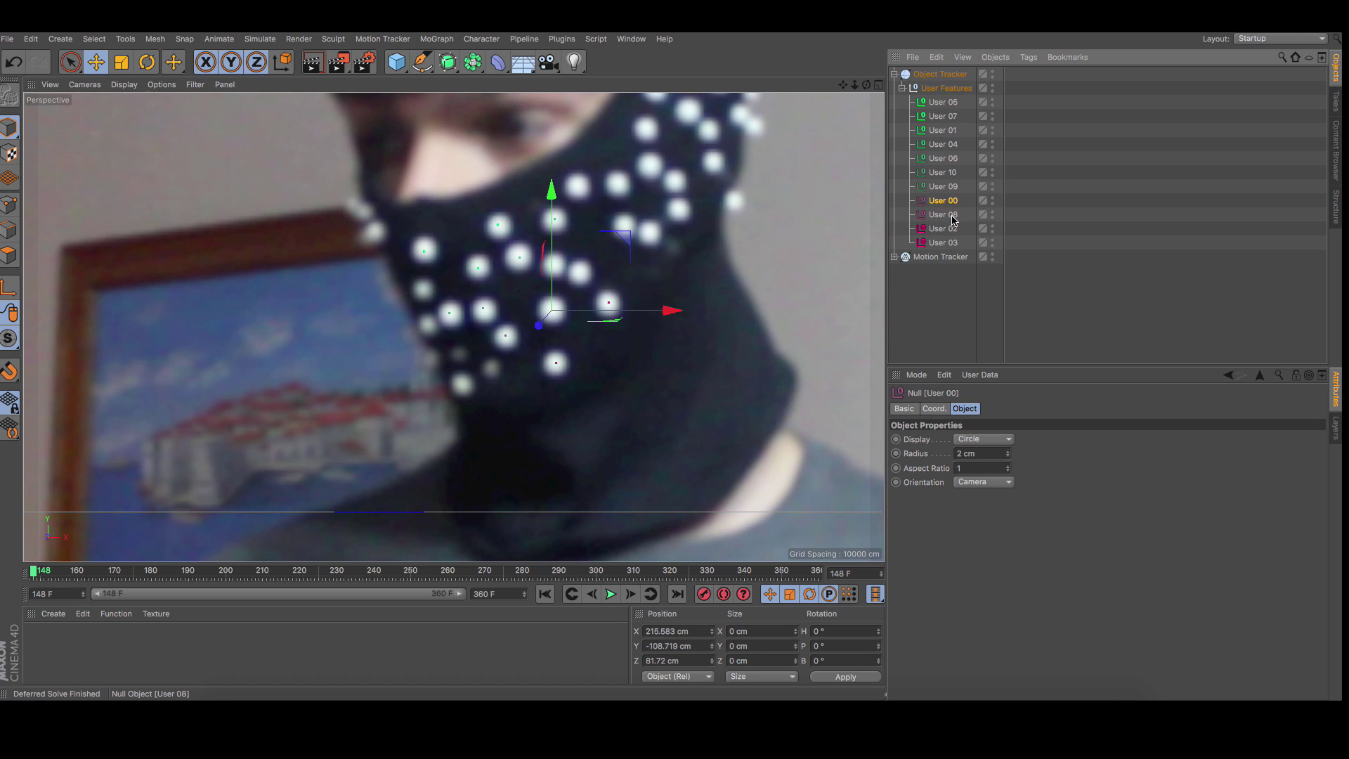
left_click(943, 188)
left_click(938, 105)
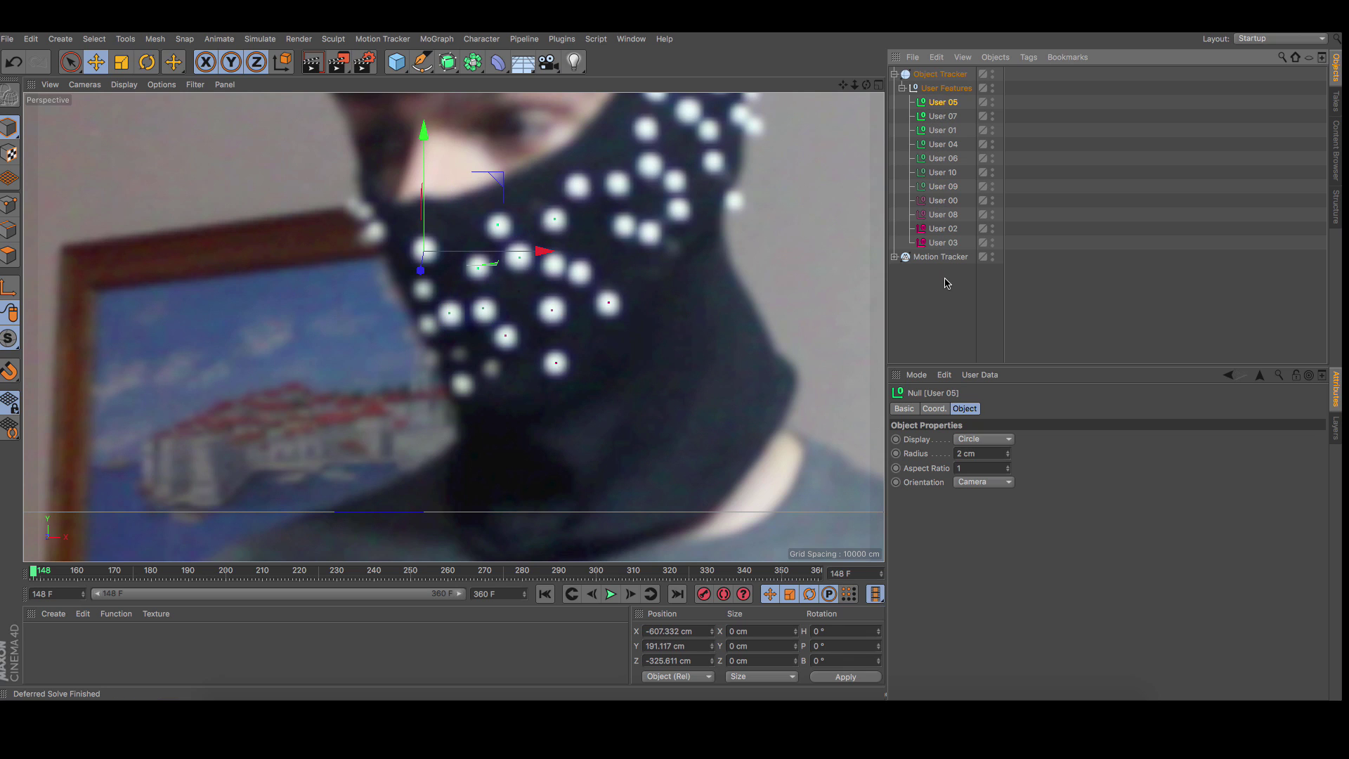
left_click(940, 74)
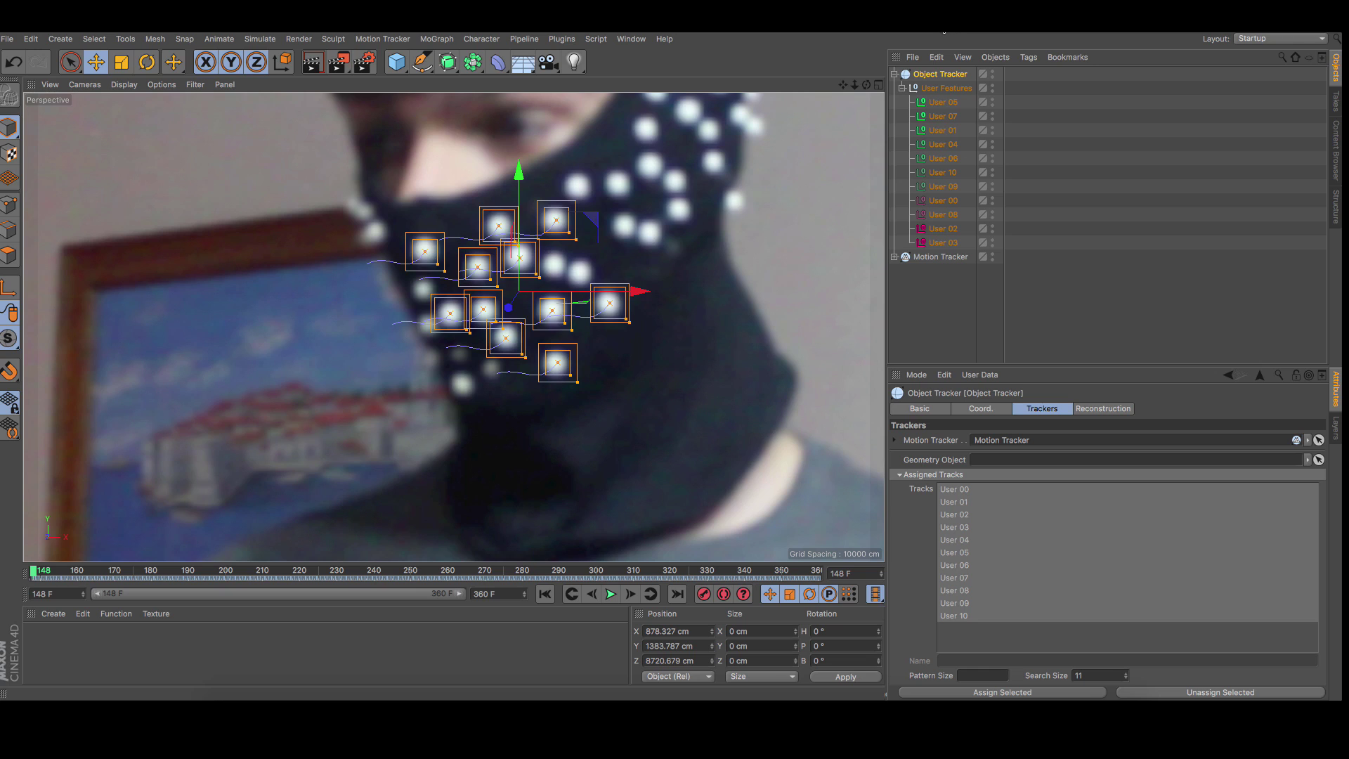
left_click(896, 73)
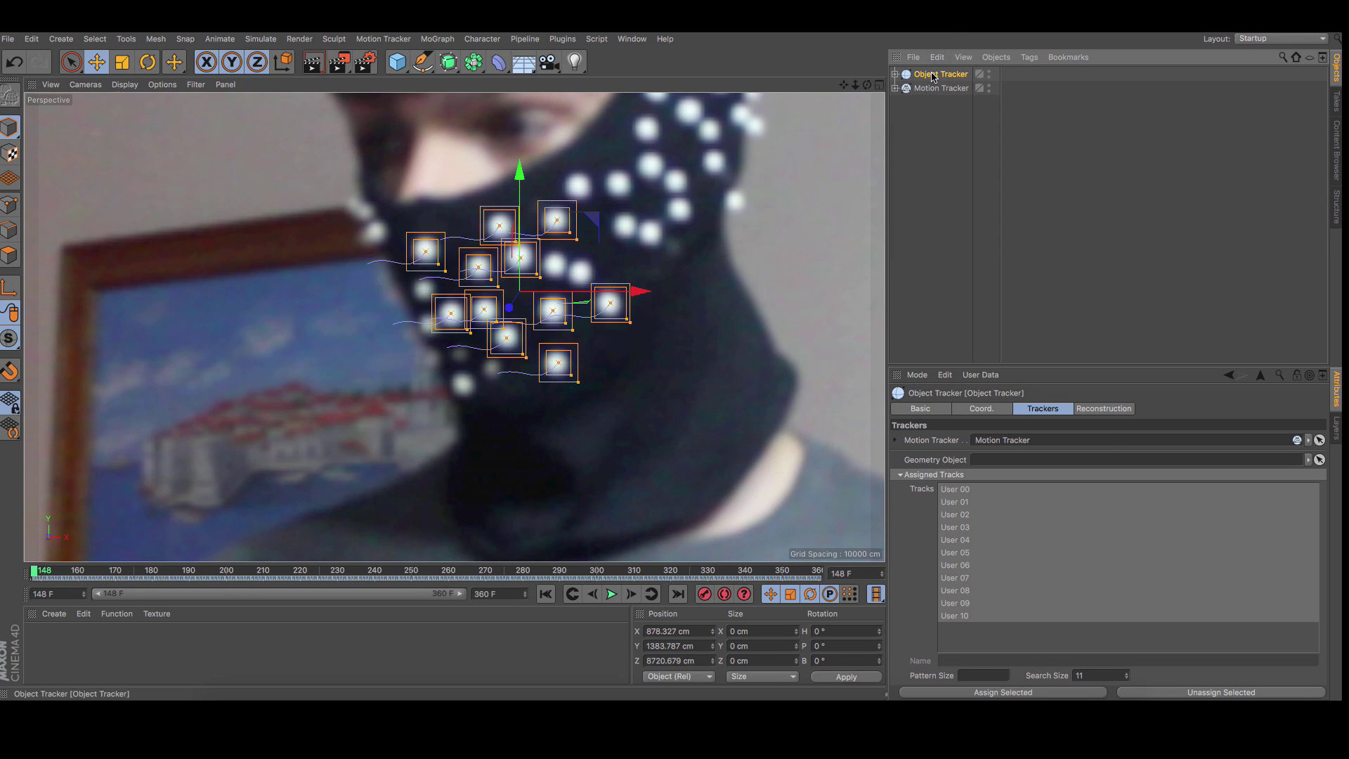
- Review the Object Tracker's reconstruction at frame 148 and set its coordinate size mode to Size +
left_click(1098, 409)
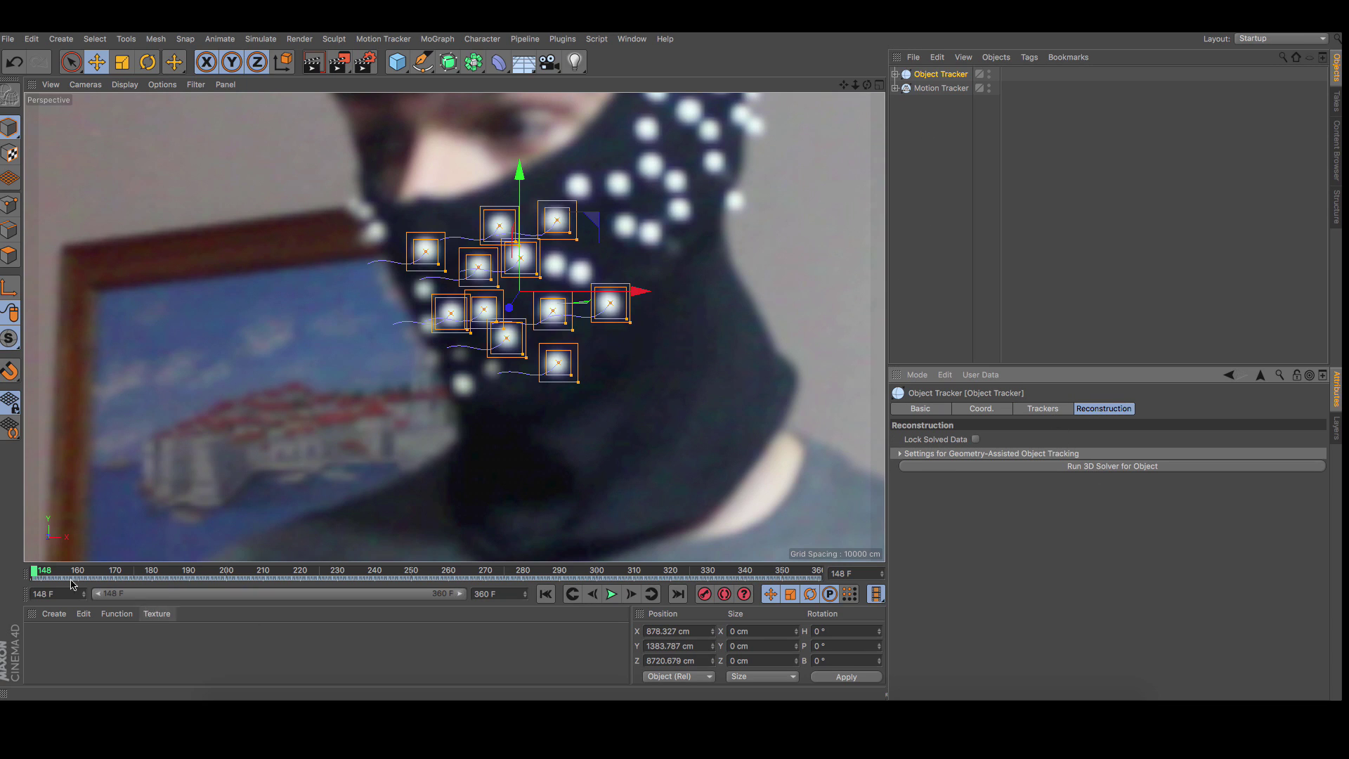
mouse_move(52, 575)
left_mouse_down()
mouse_move(816, 573)
mouse_move(34, 571)
left_mouse_up()
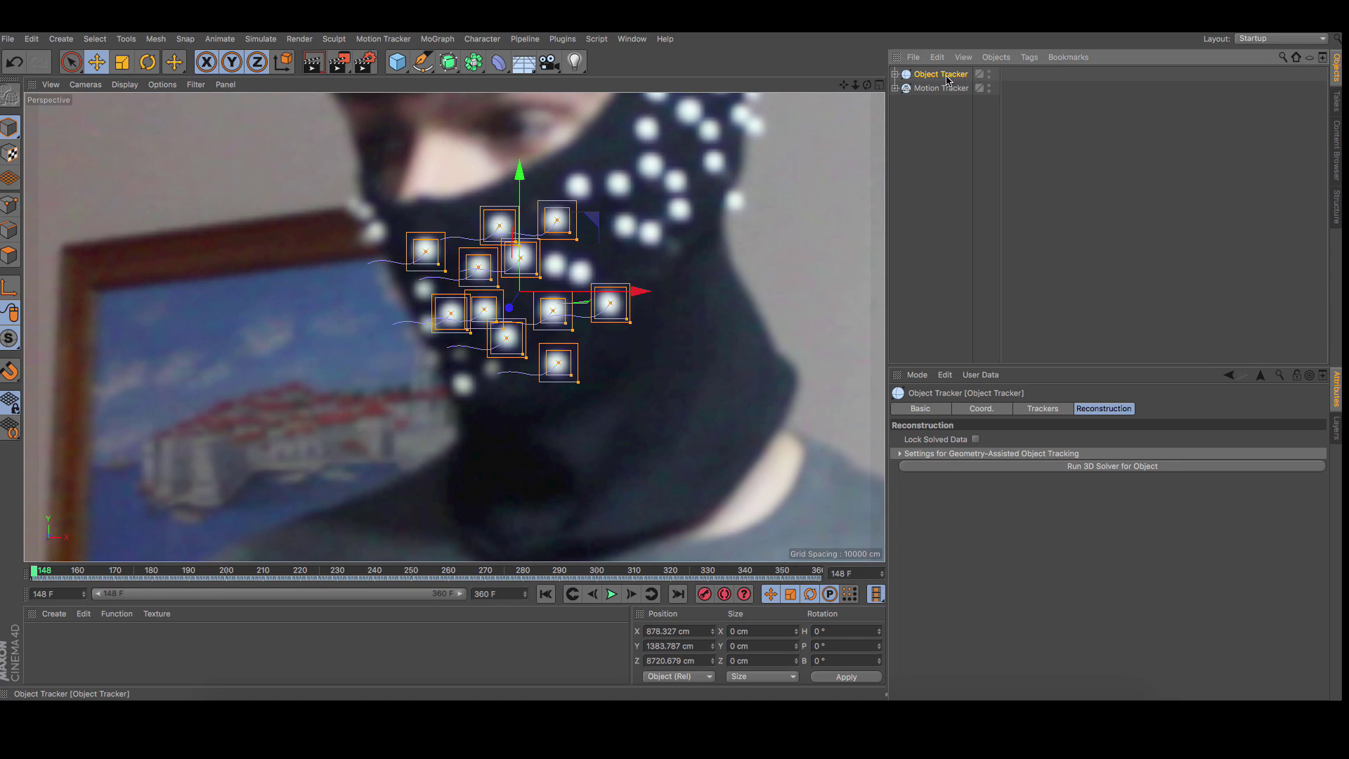
left_click(766, 676)
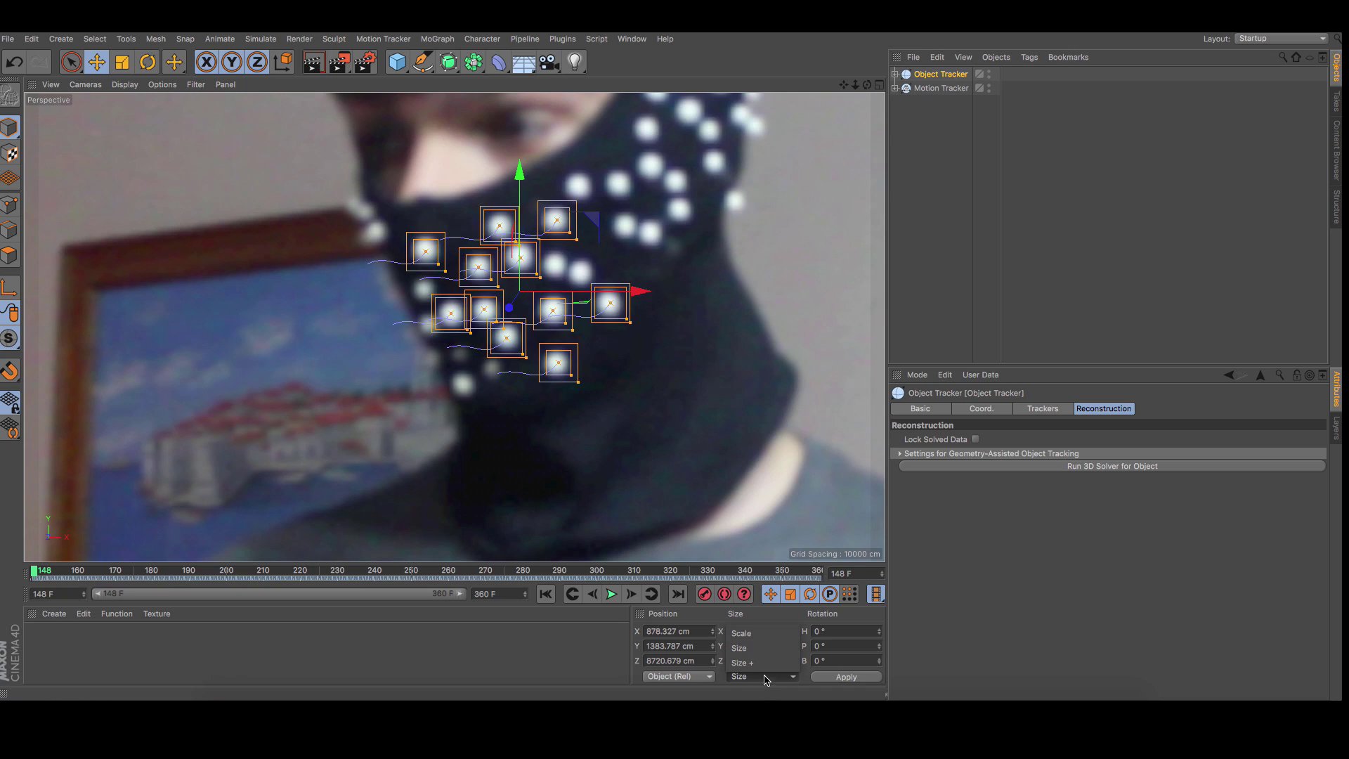
left_click(767, 664)
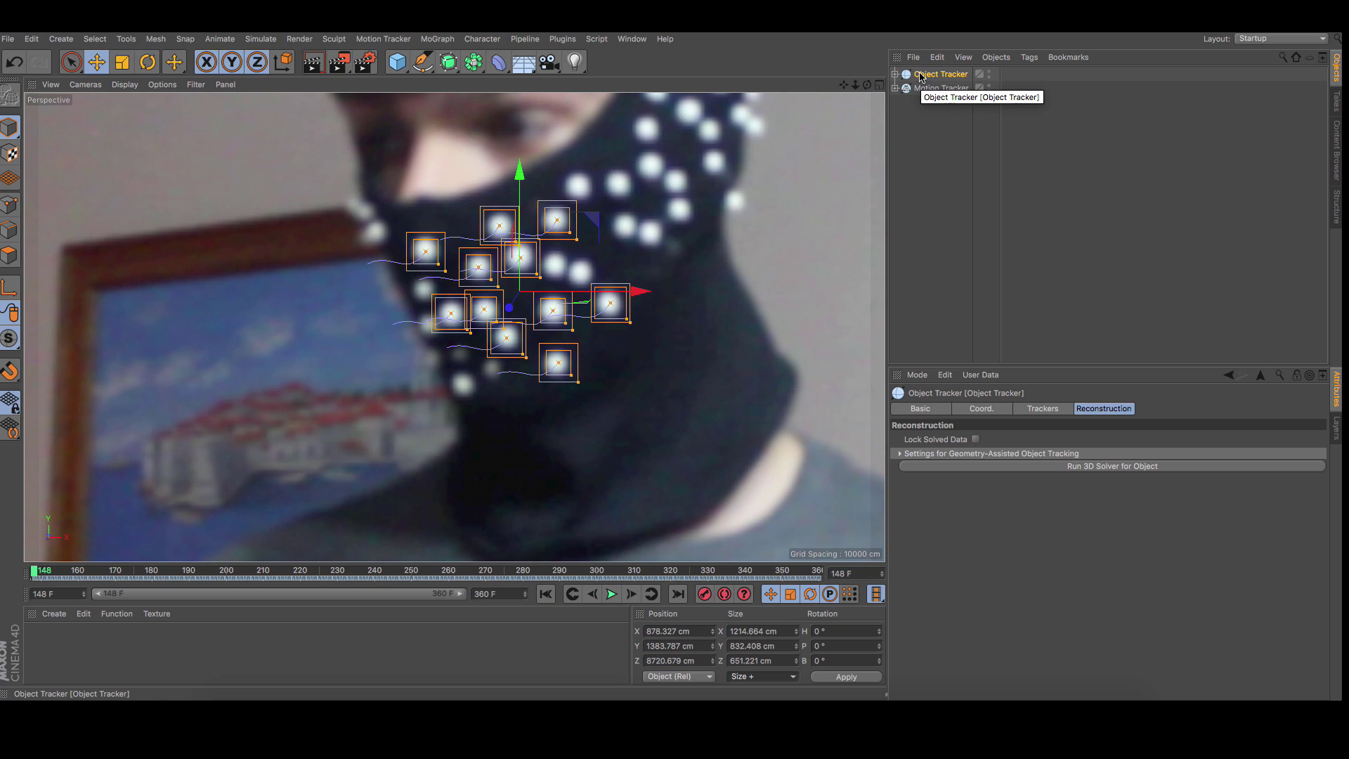
- Expand the Object Tracker's hierarchy and add a Vector Constraint tag to the tracker
left_click(896, 75)
left_click(940, 355)
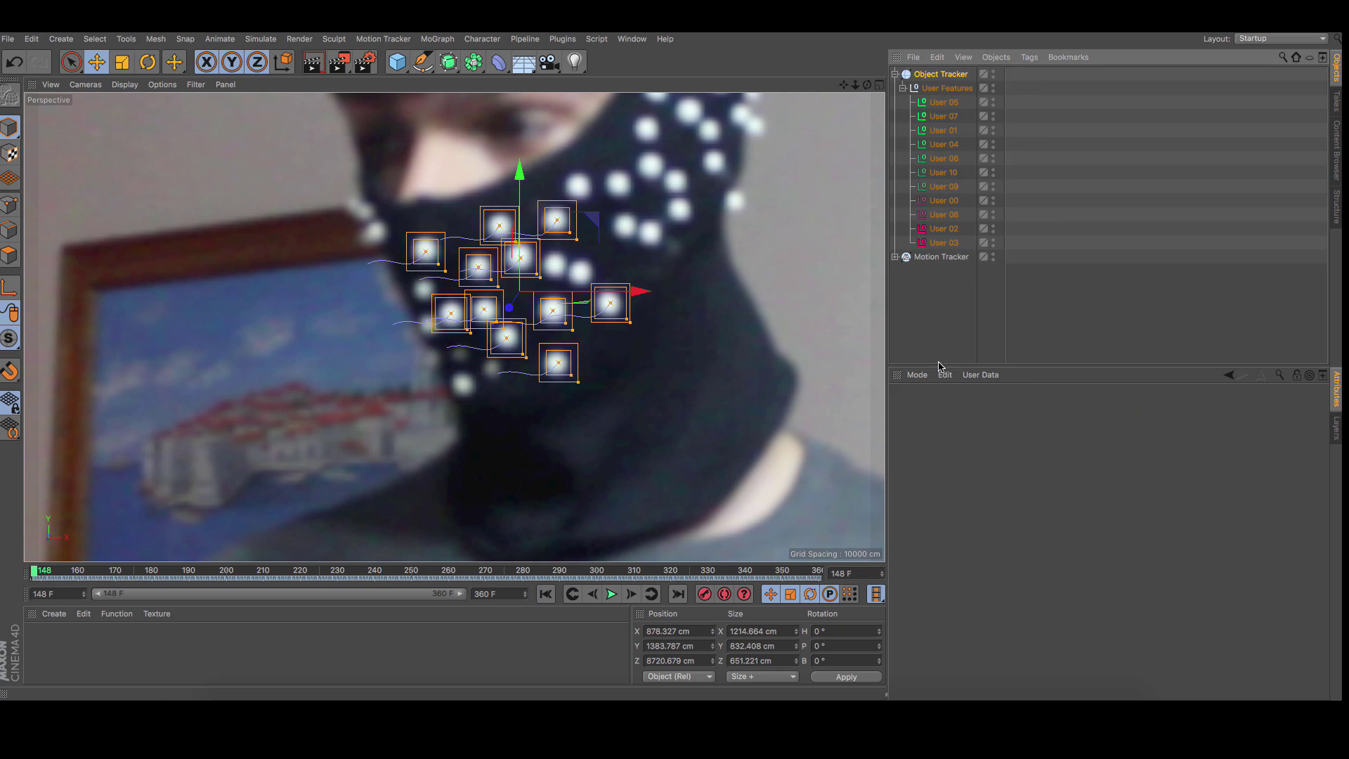
right_click(960, 76)
mouse_move(1004, 103)
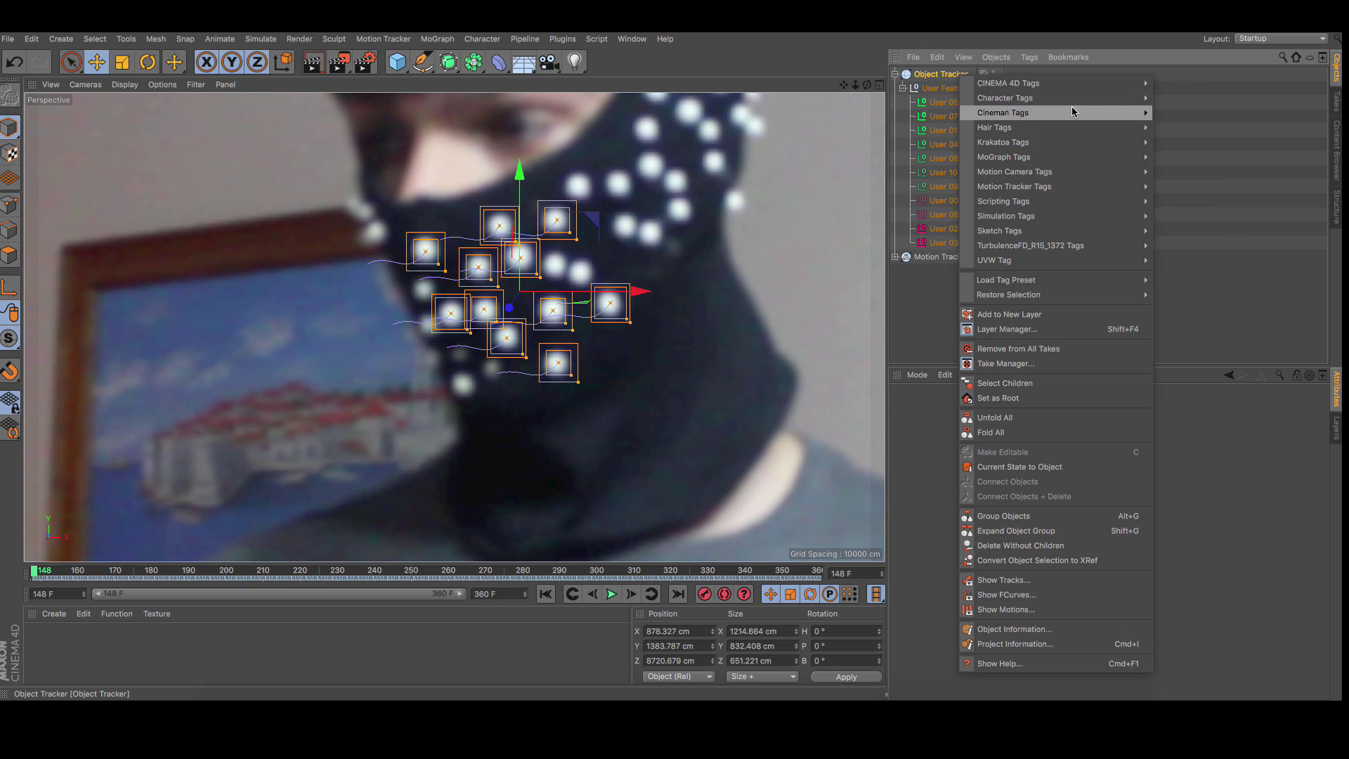
mouse_move(1064, 84)
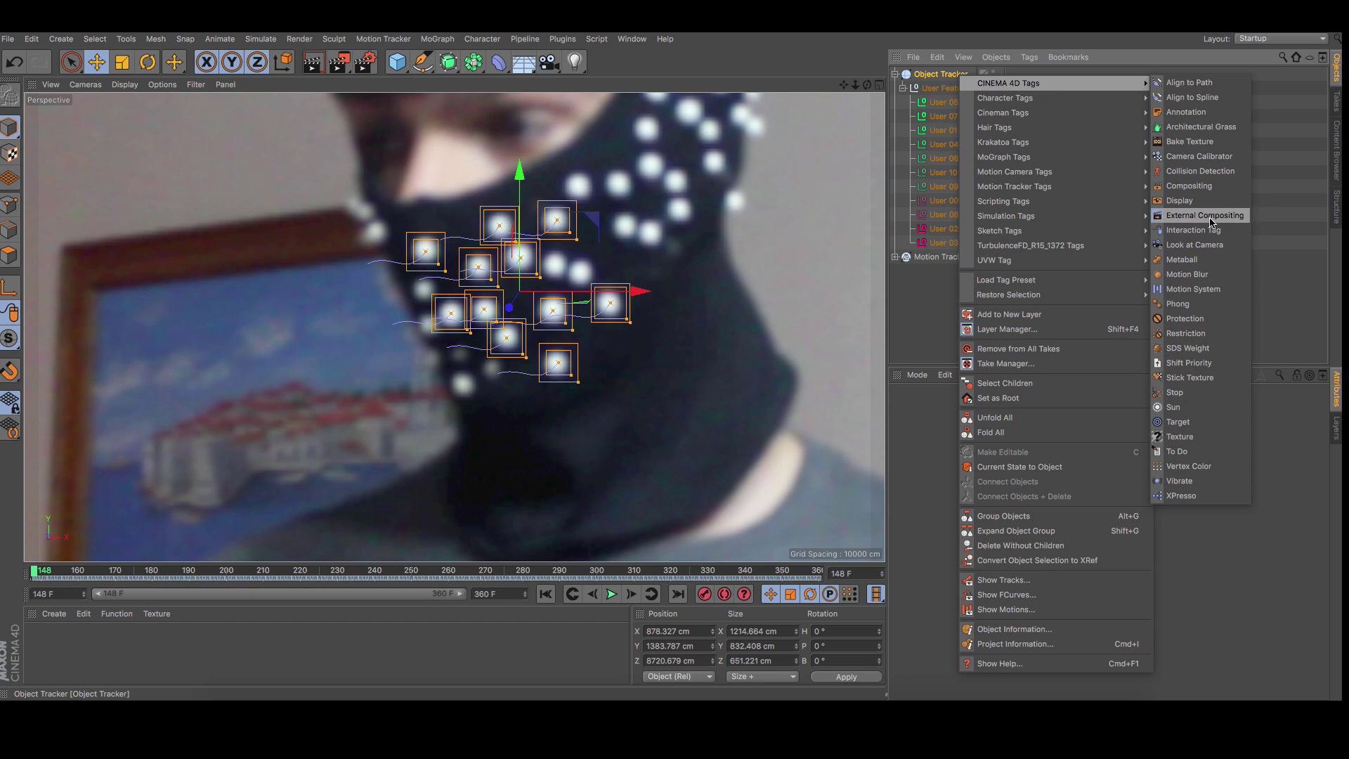
mouse_move(1030, 177)
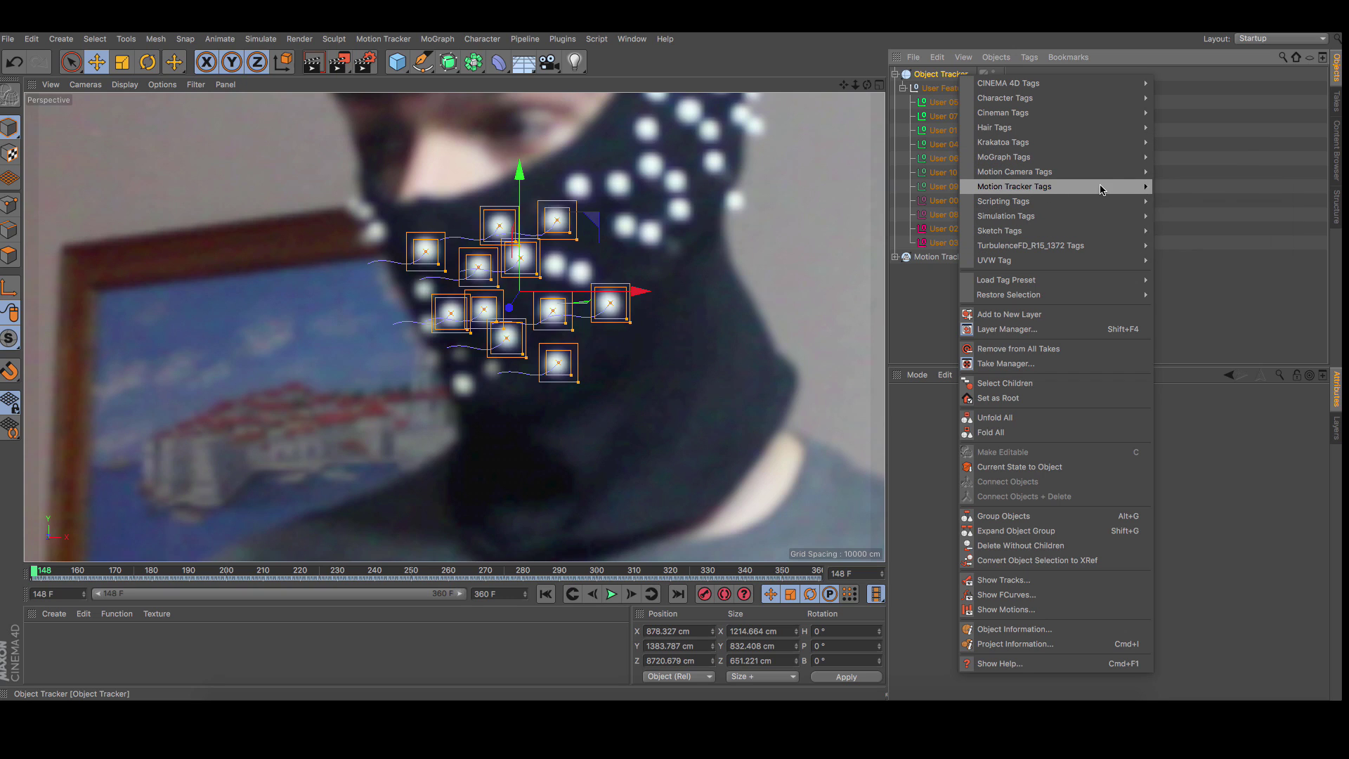
left_click(1197, 246)
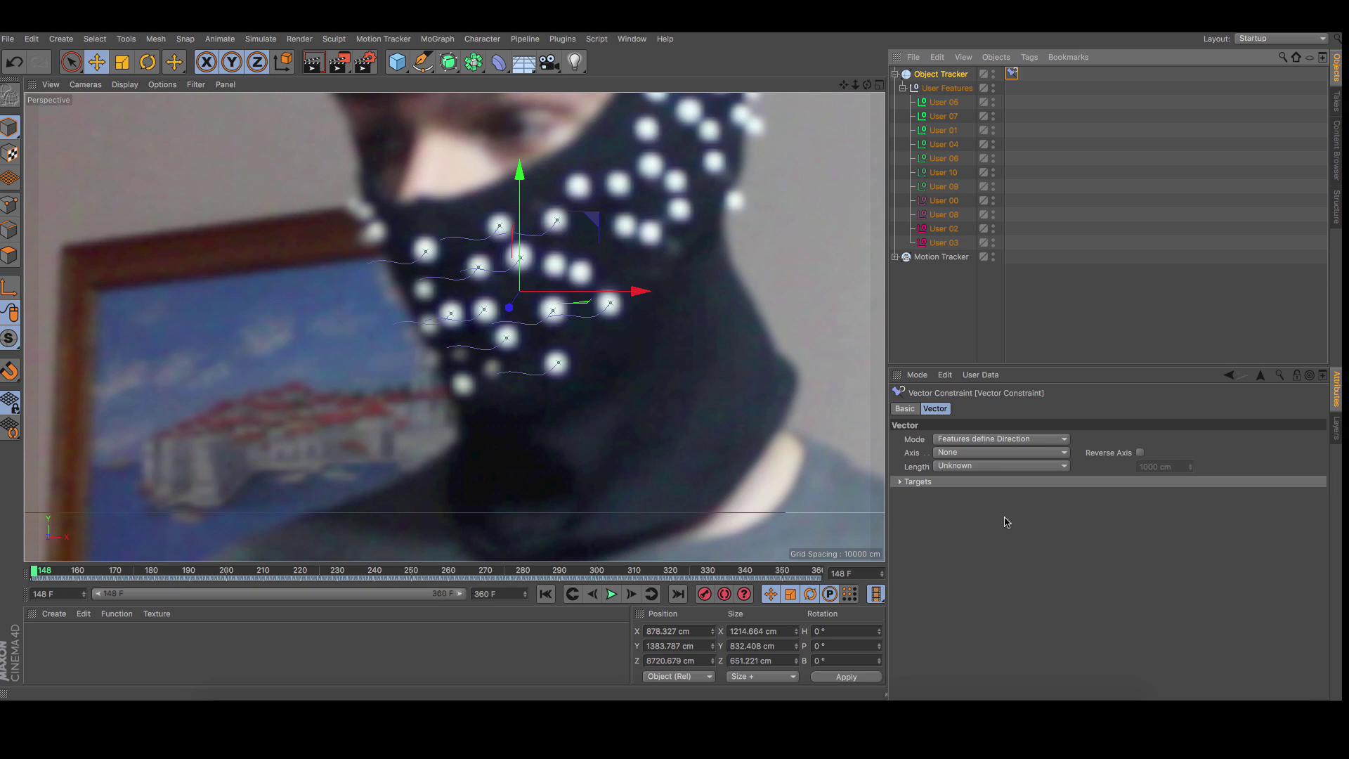
- Keep the Vector Constraint's axis at None and set its length to Known with a value of 1.1 cm
left_click(955, 454)
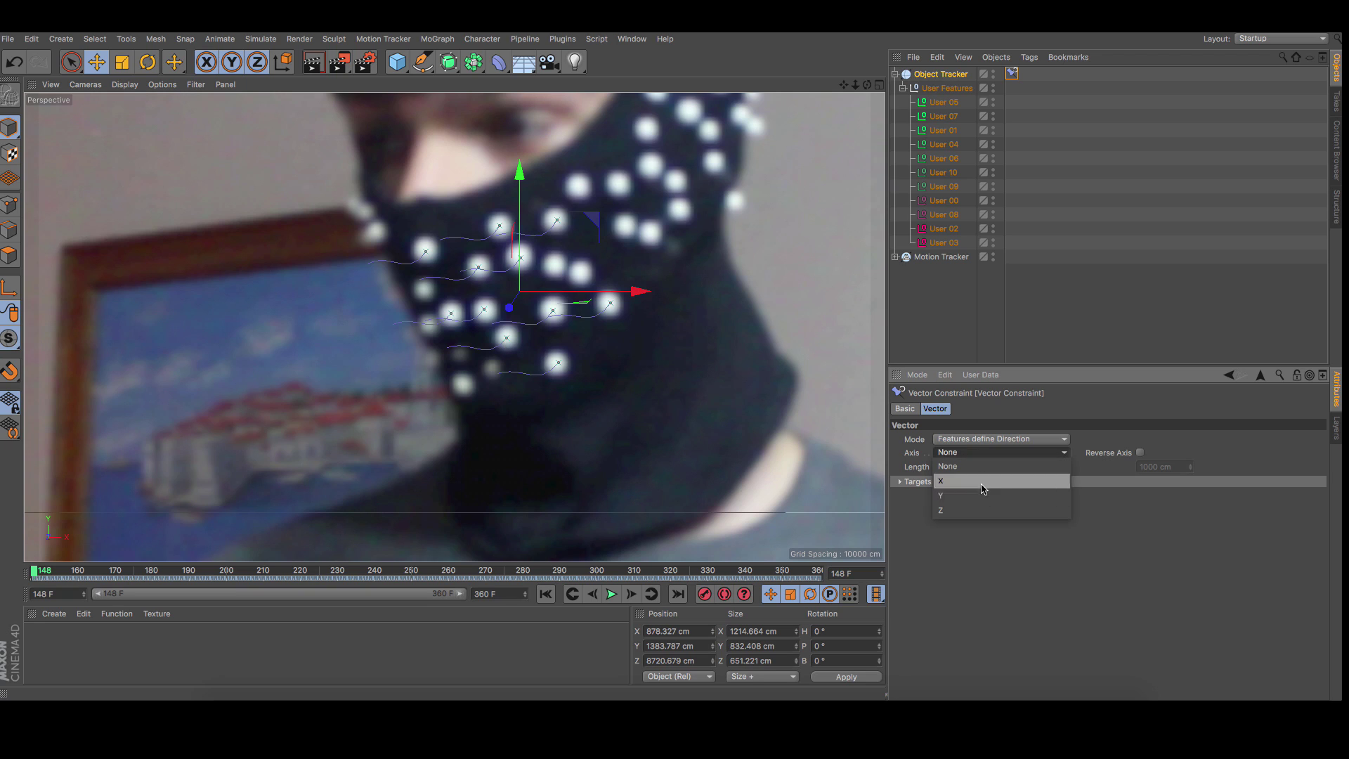
left_click(962, 572)
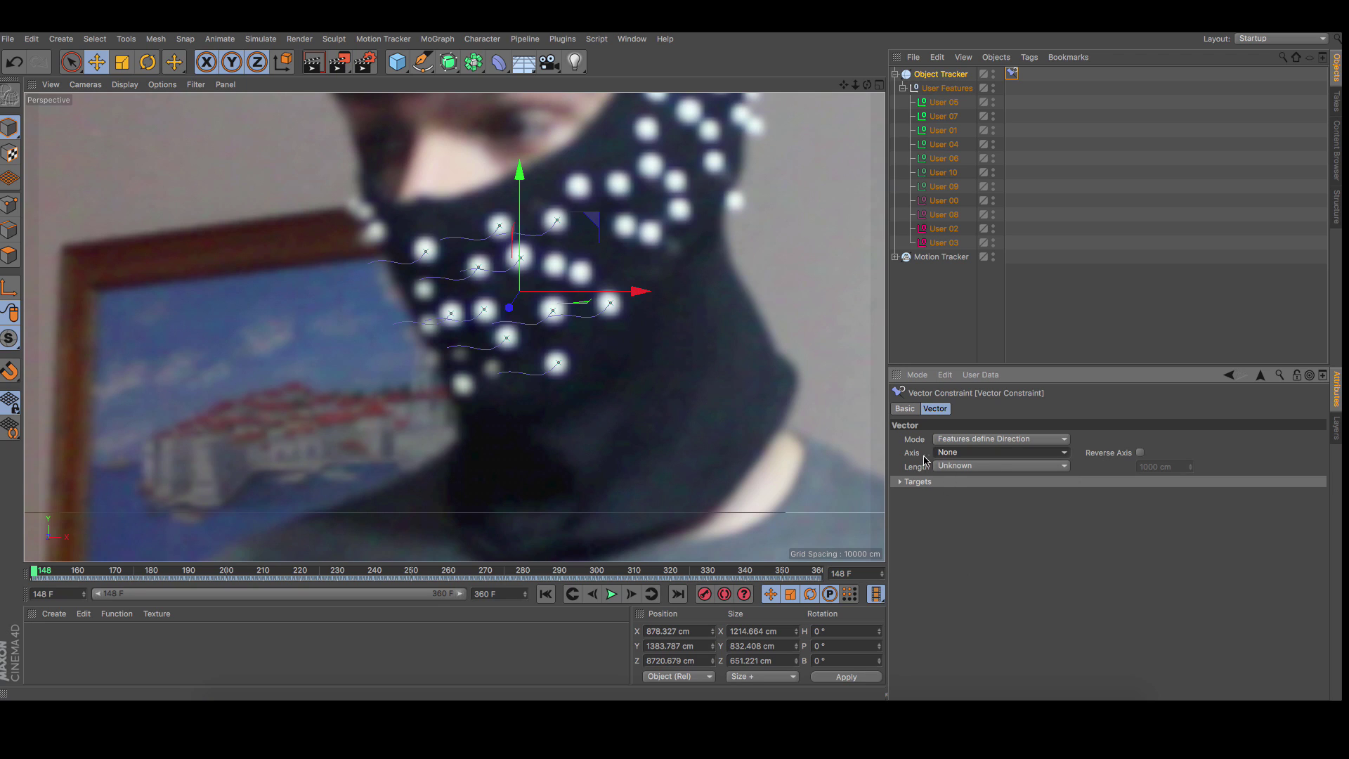
left_click(965, 467)
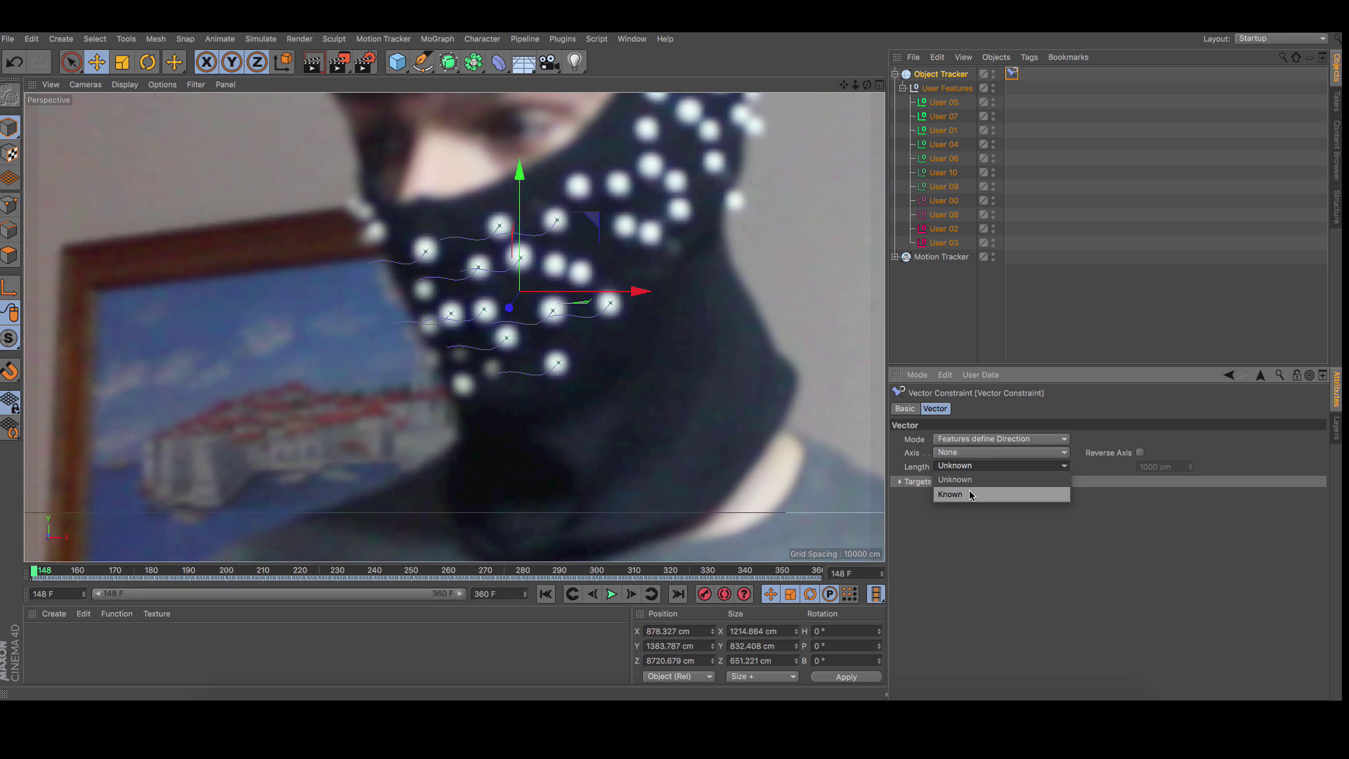
left_click(971, 496)
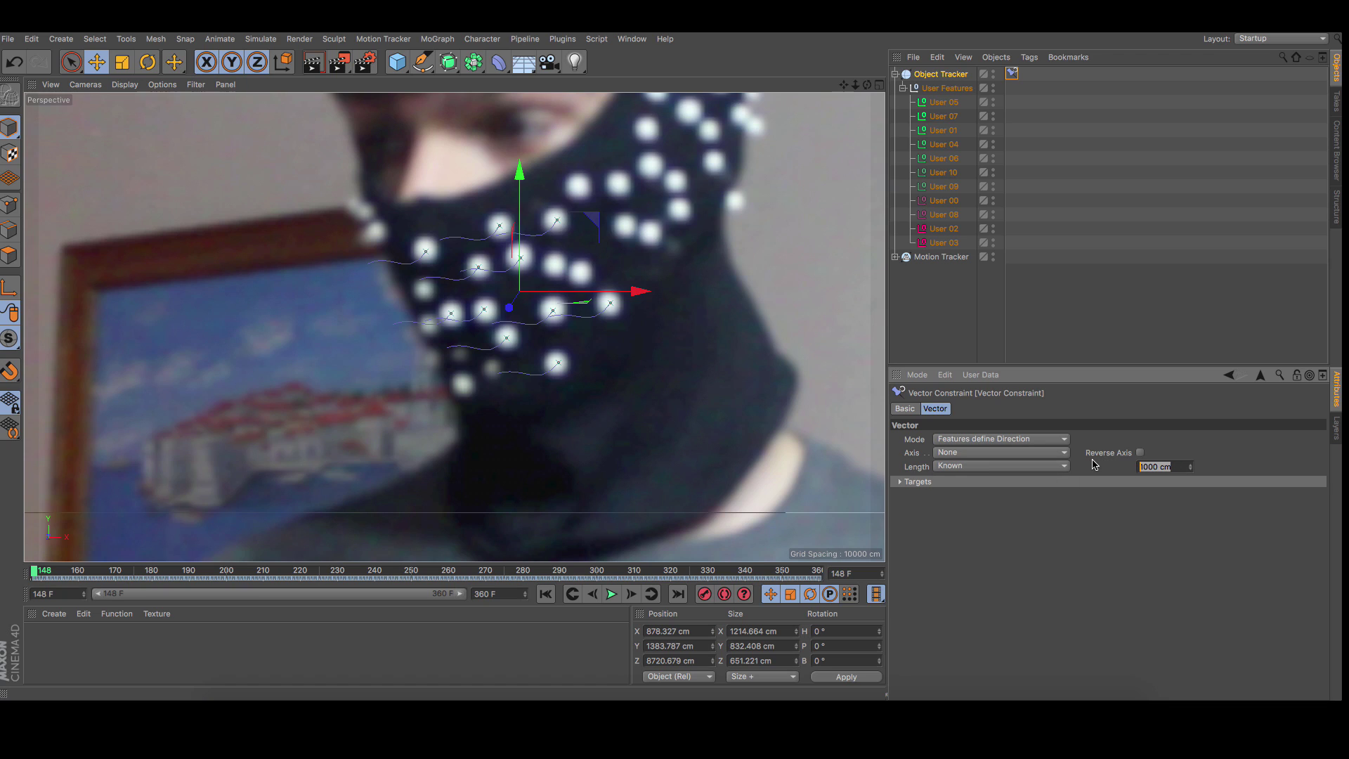
type("1")
- Assign the neighbouring features User 10 and User 01 as the Vector Constraint's two targets, picking them in the viewport
left_click(914, 482)
left_click(1314, 497)
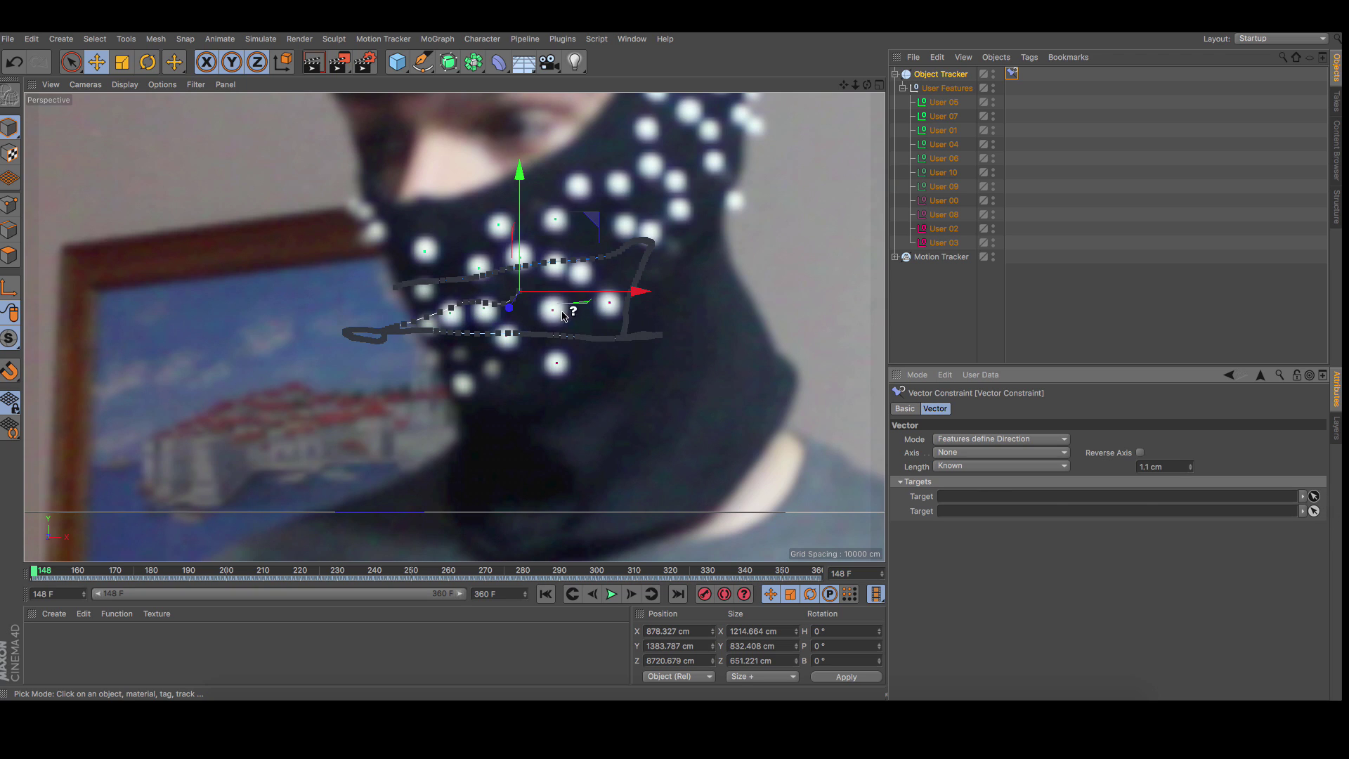
left_click(485, 309)
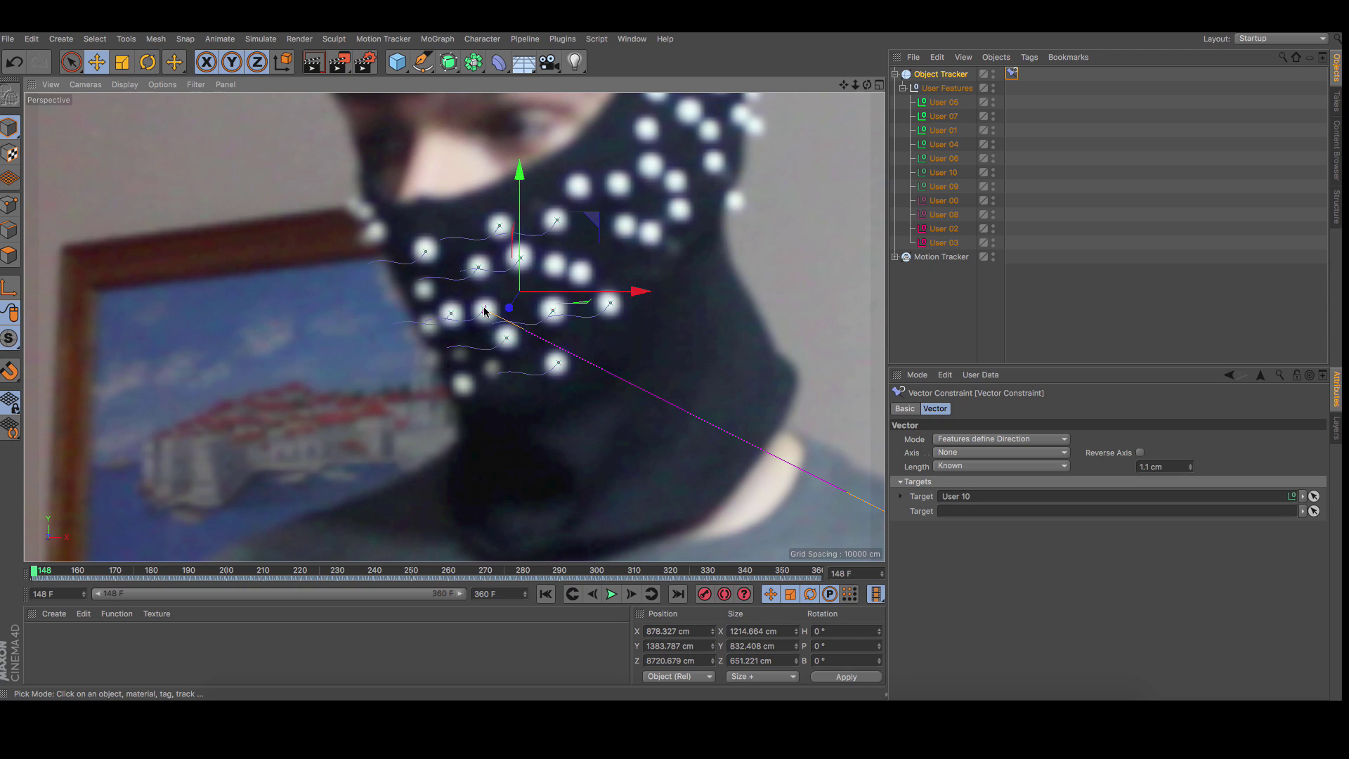
left_click(1314, 511)
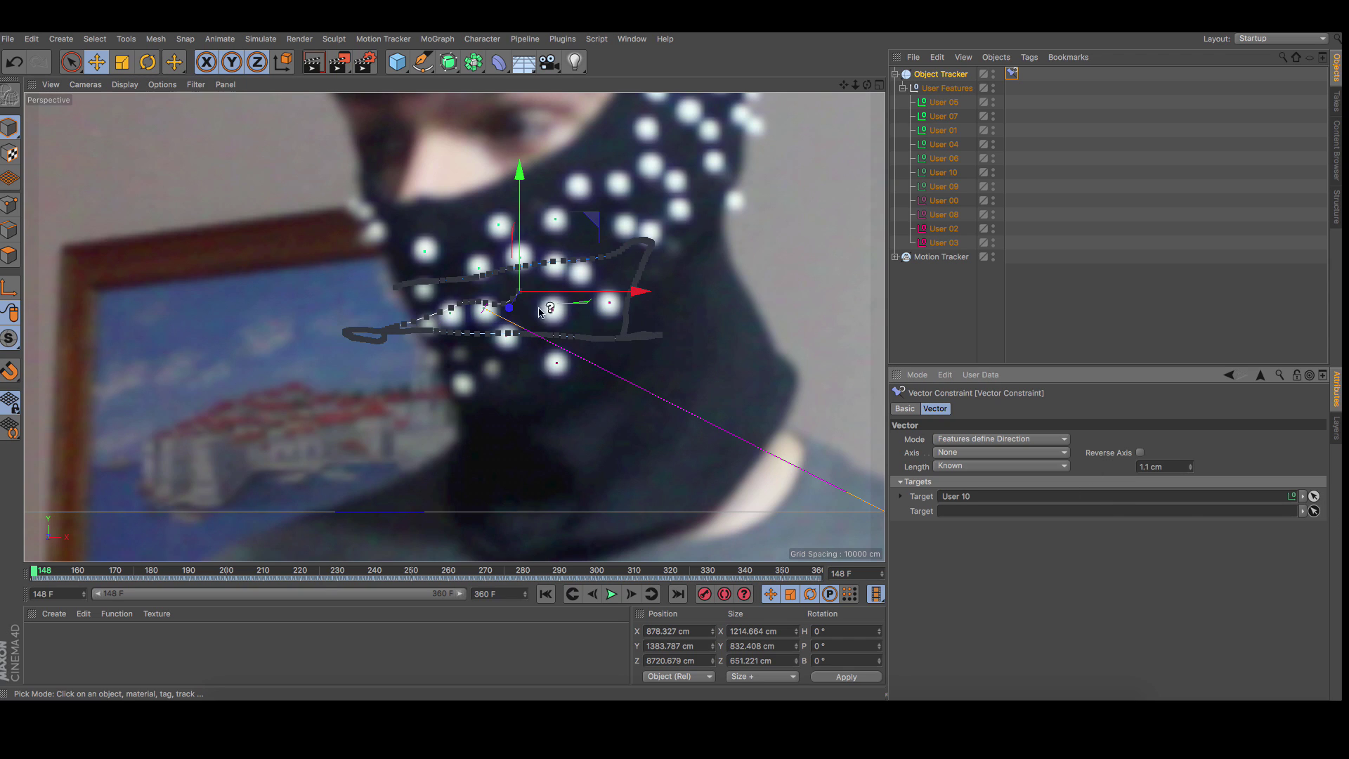
left_click(479, 271)
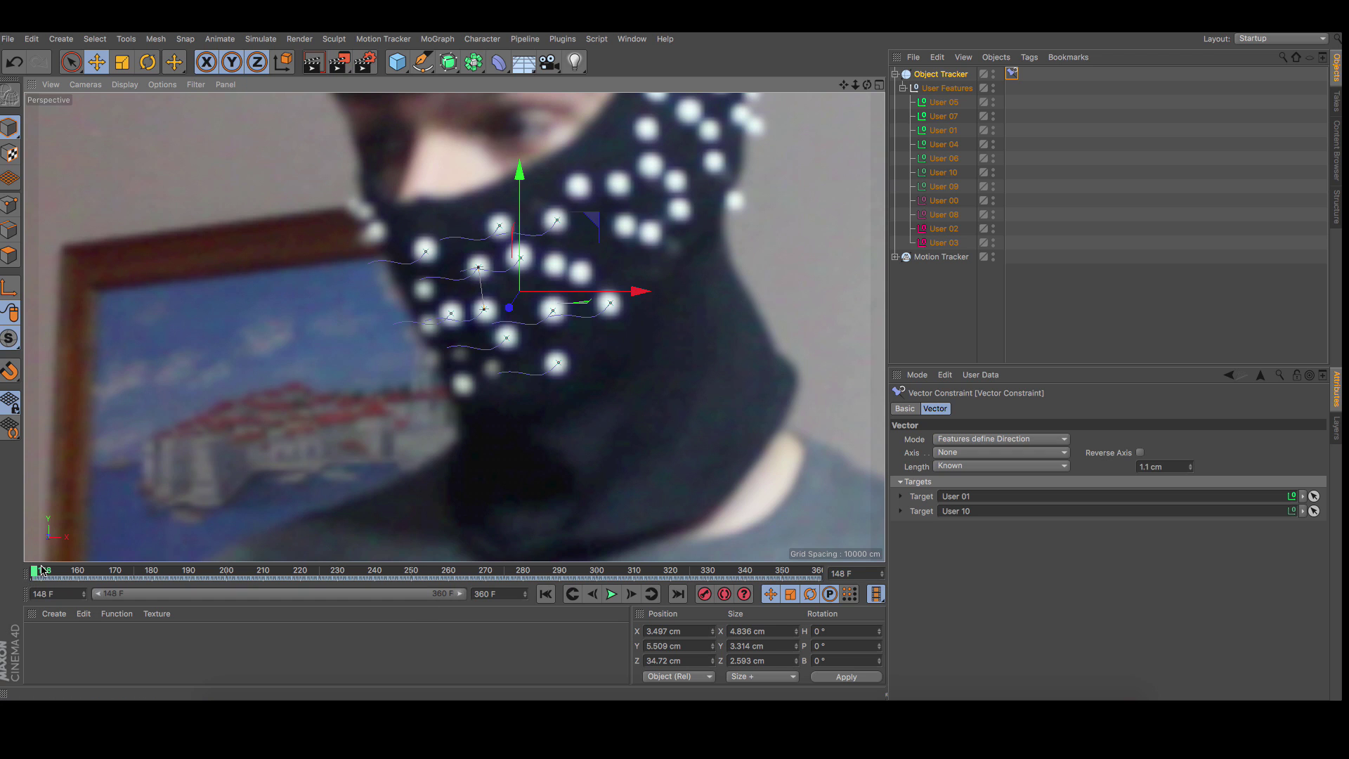
- Play the footage from frame 148 to check the constrained solve, and return to the first frame
left_click_drag(42, 571, 15, 562)
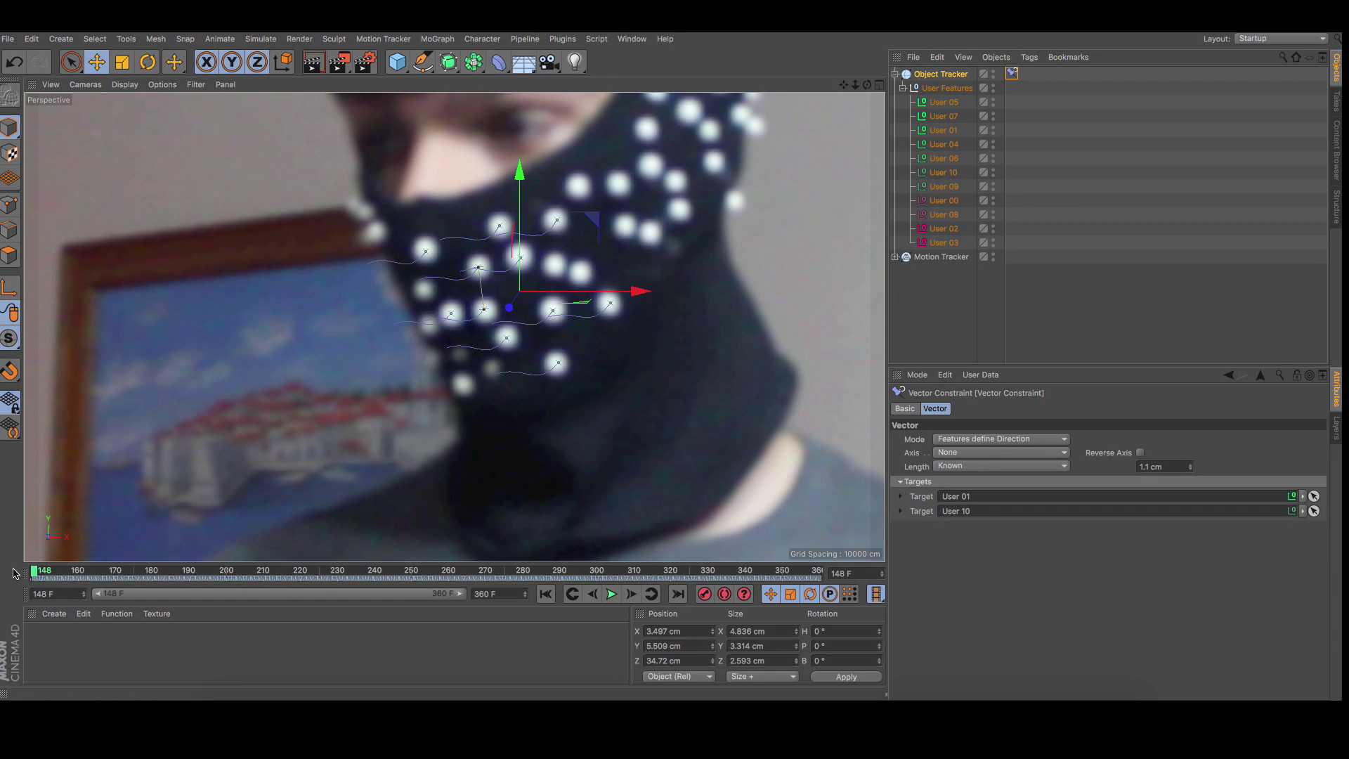
left_click(617, 595)
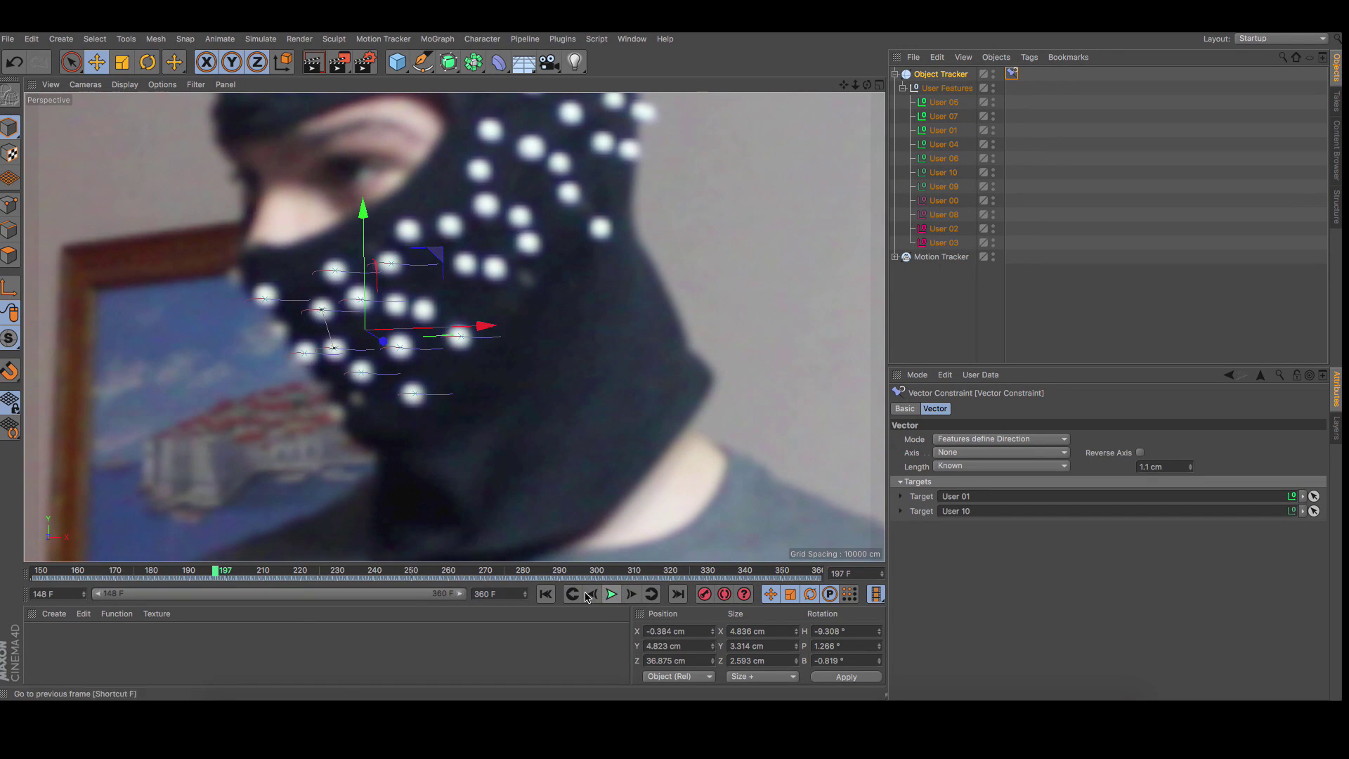
left_click(613, 594)
left_click(545, 594)
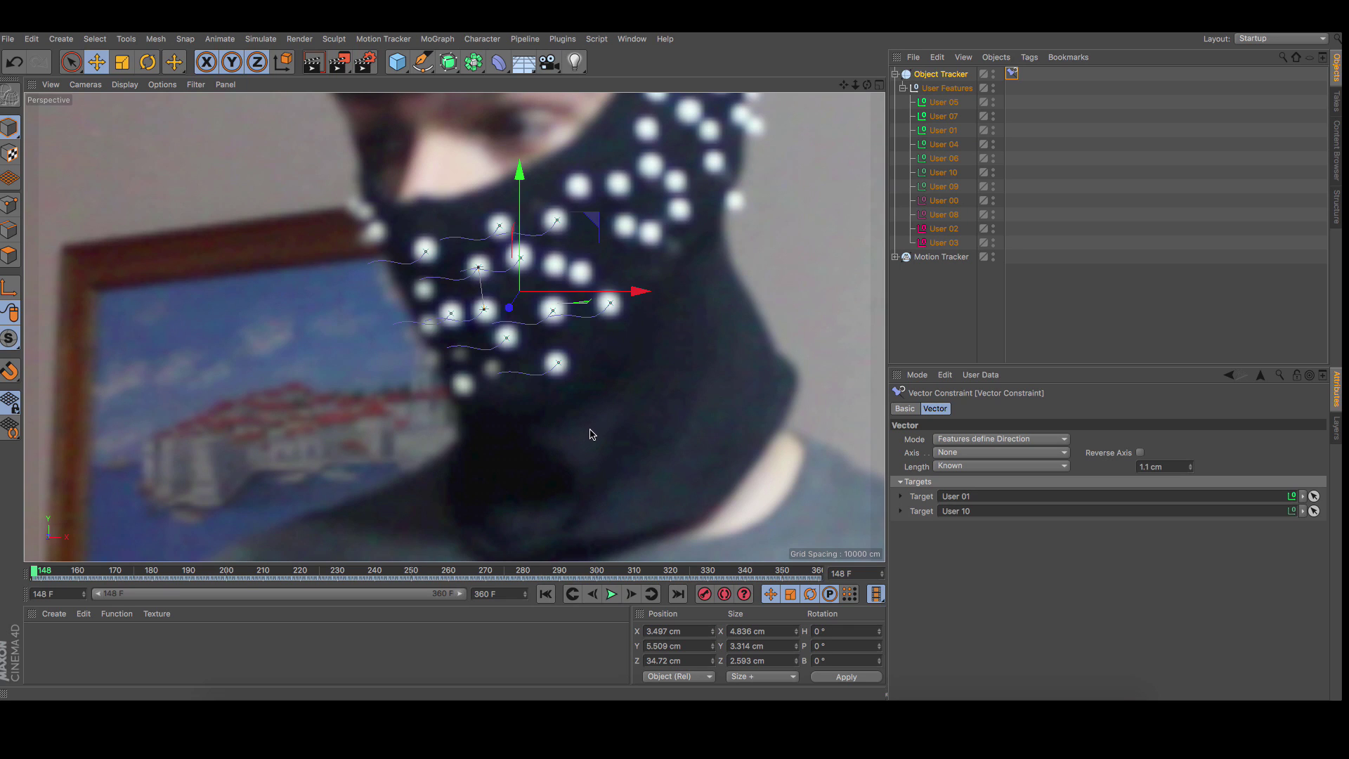
- Collapse the Object Tracker's hierarchy and clear the object selection
left_click(895, 74)
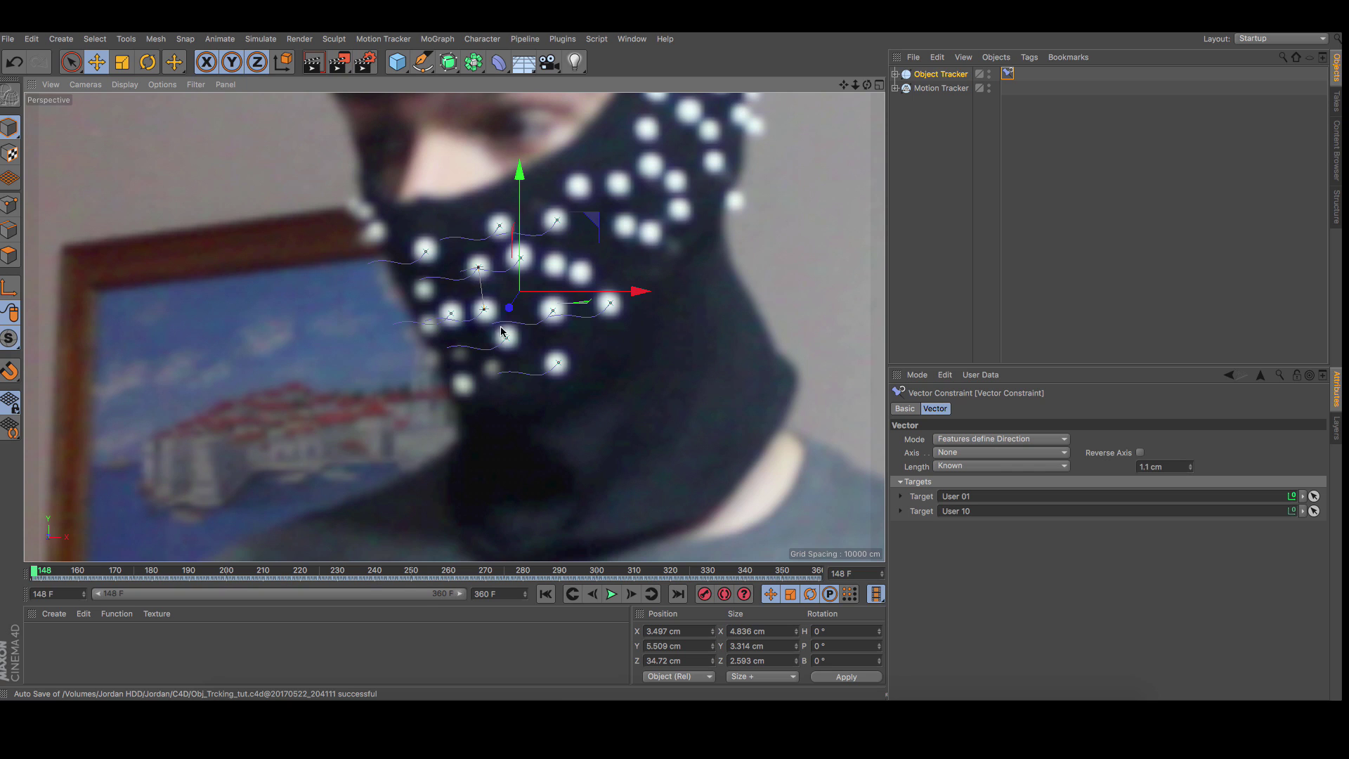
mouse_move(49, 575)
left_mouse_down()
mouse_move(71, 575)
mouse_move(44, 574)
left_mouse_up()
left_click(941, 188)
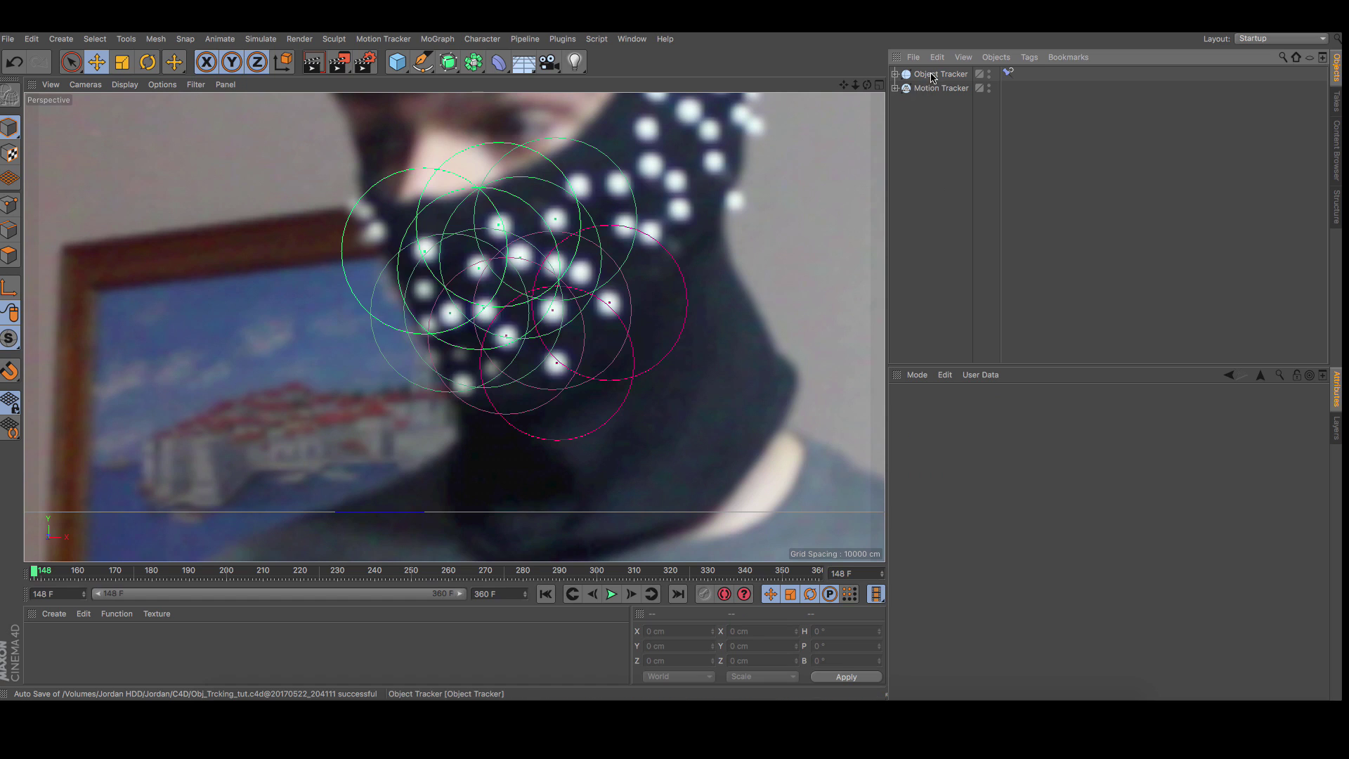
left_click(1005, 72)
left_click(949, 113)
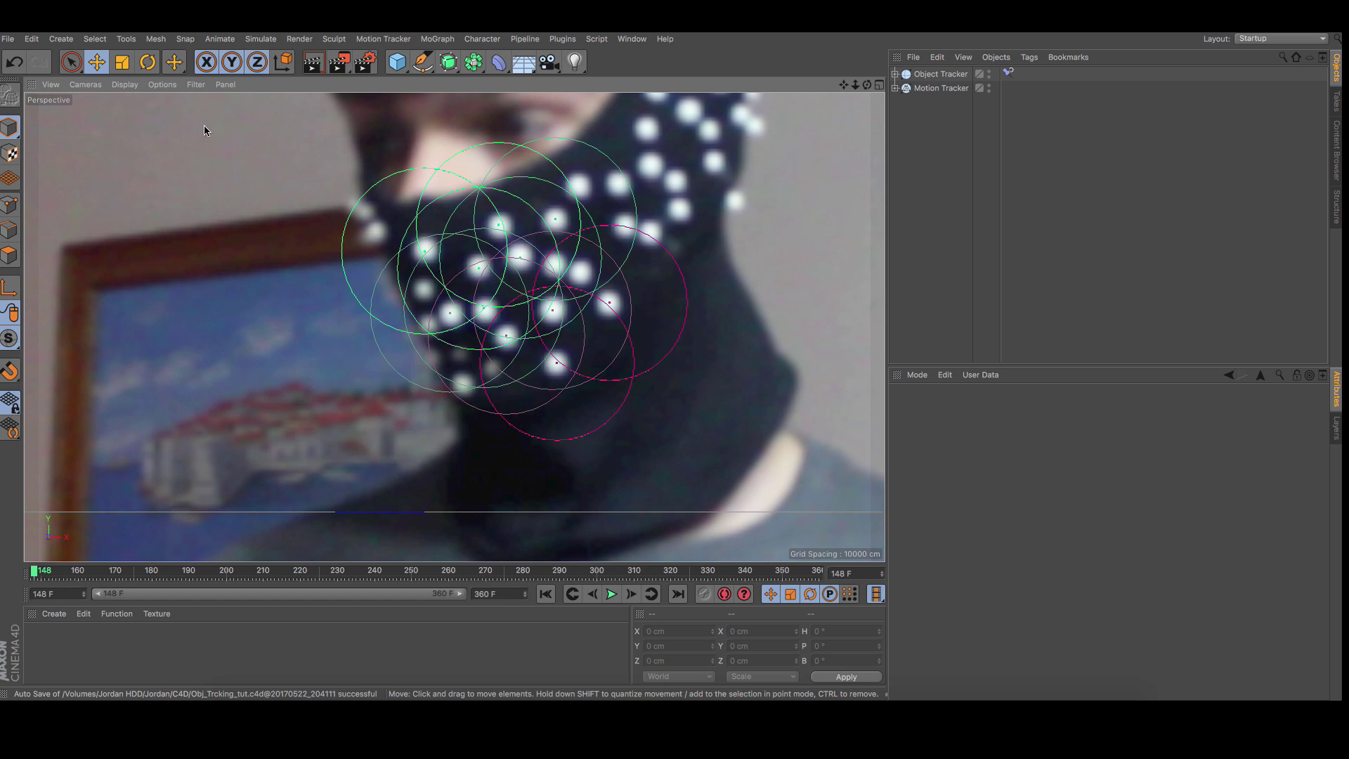
left_click(1012, 73)
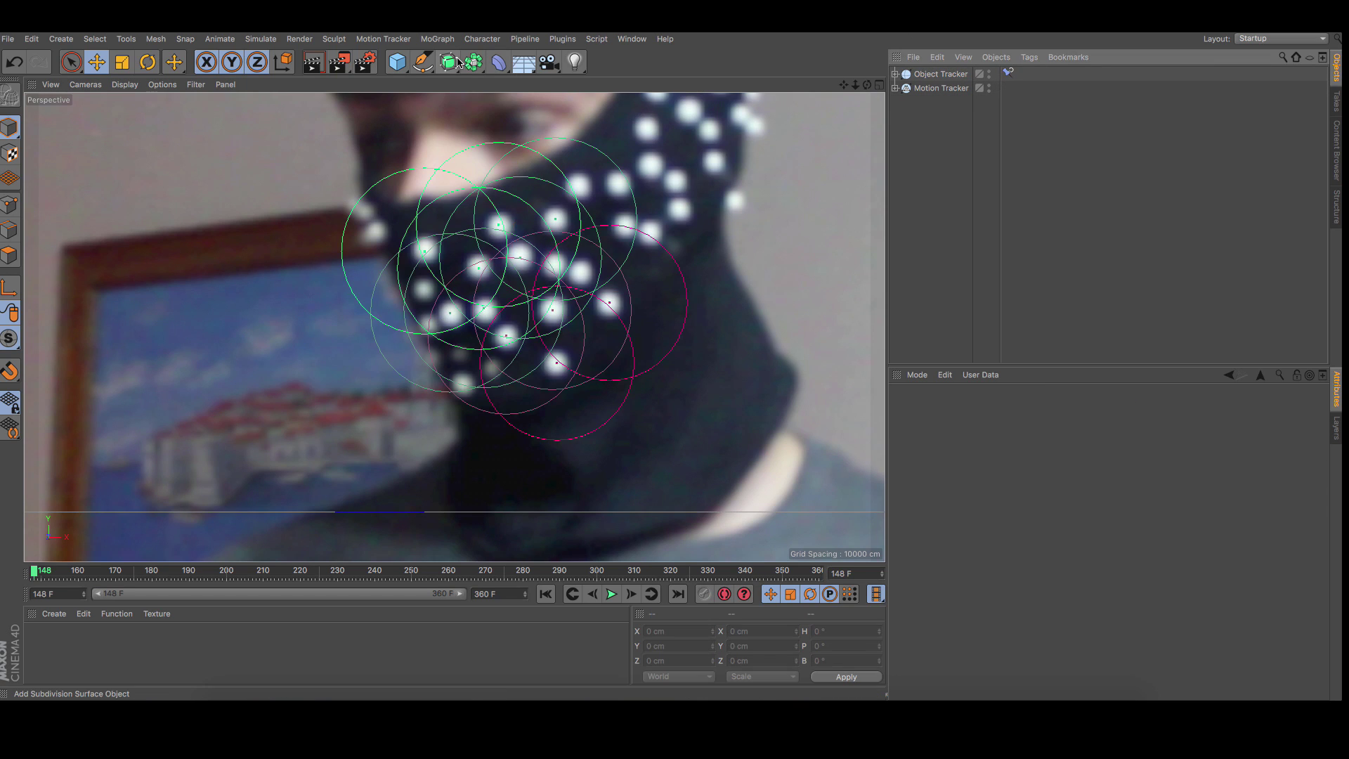
- Create a Null object, rename it Gas_Mask and make it a child of the Object Tracker
left_click(408, 65)
left_click(476, 81)
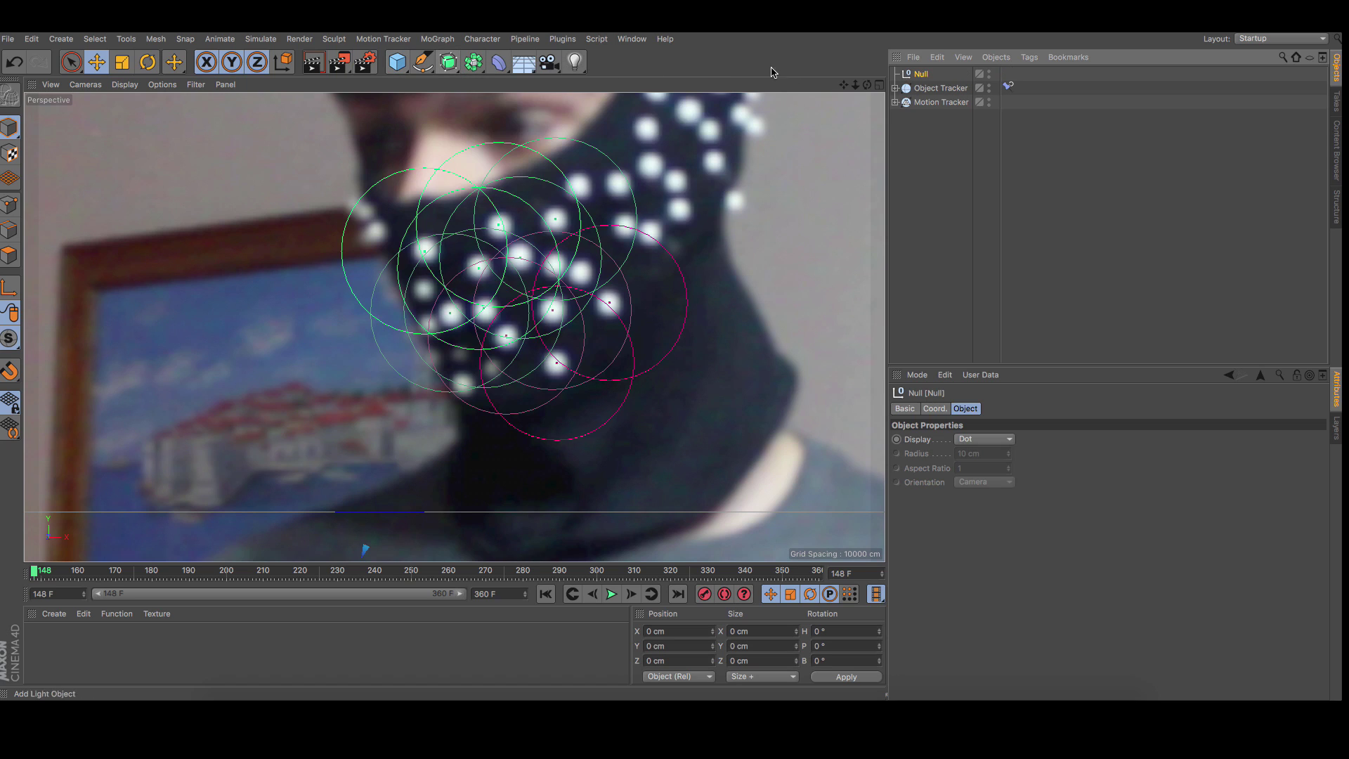
double_click(919, 74)
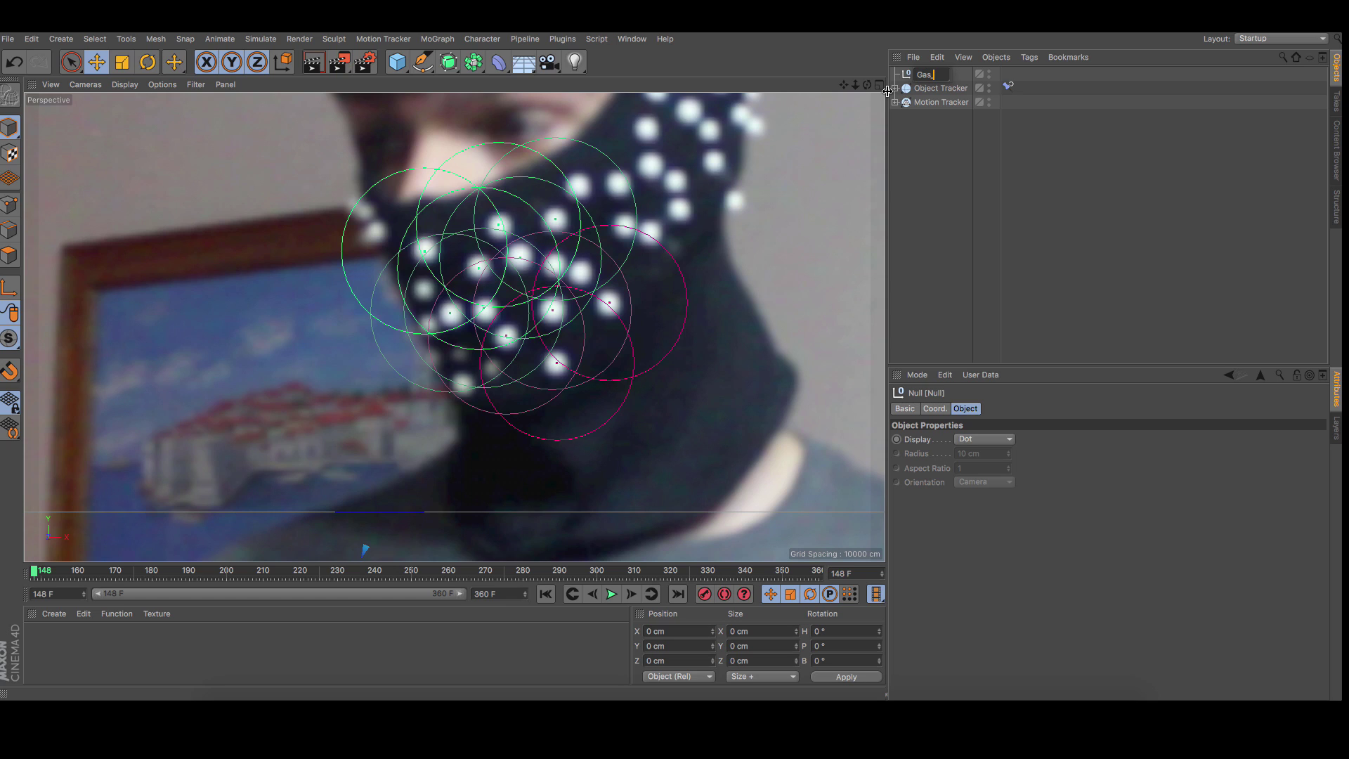
key("Return")
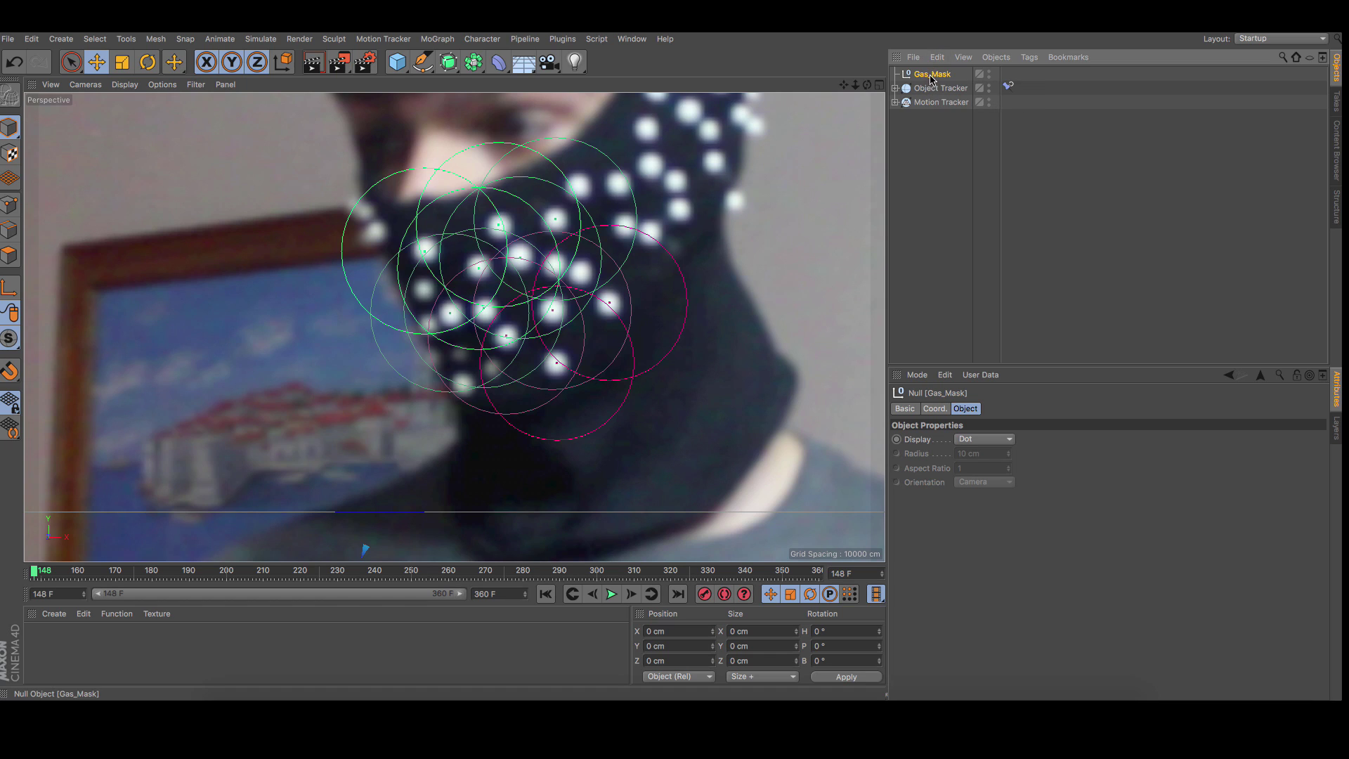
left_click_drag(938, 92, 936, 93)
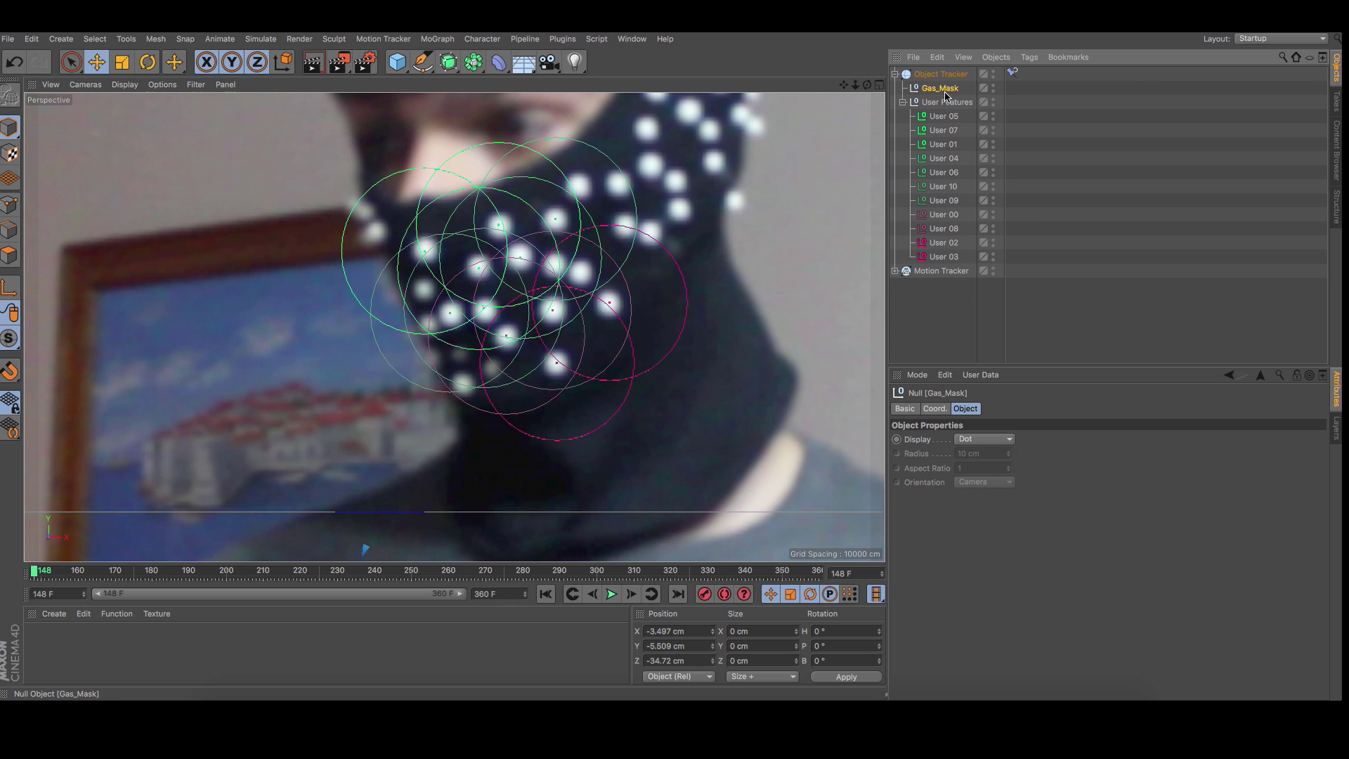
- Add a Constraint tag to the Gas_Mask null and enable its PSR constraint
right_click(945, 92)
mouse_move(970, 100)
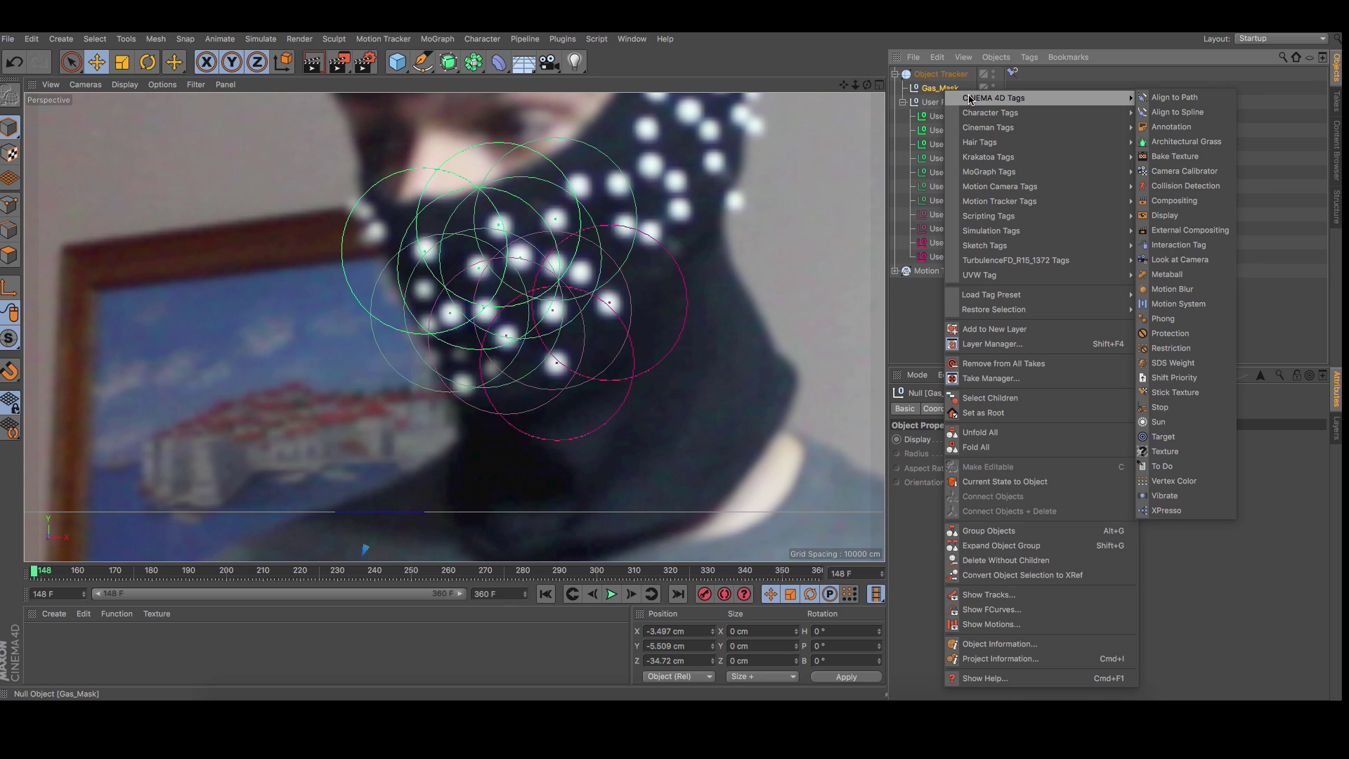
mouse_move(1097, 116)
left_click(1162, 131)
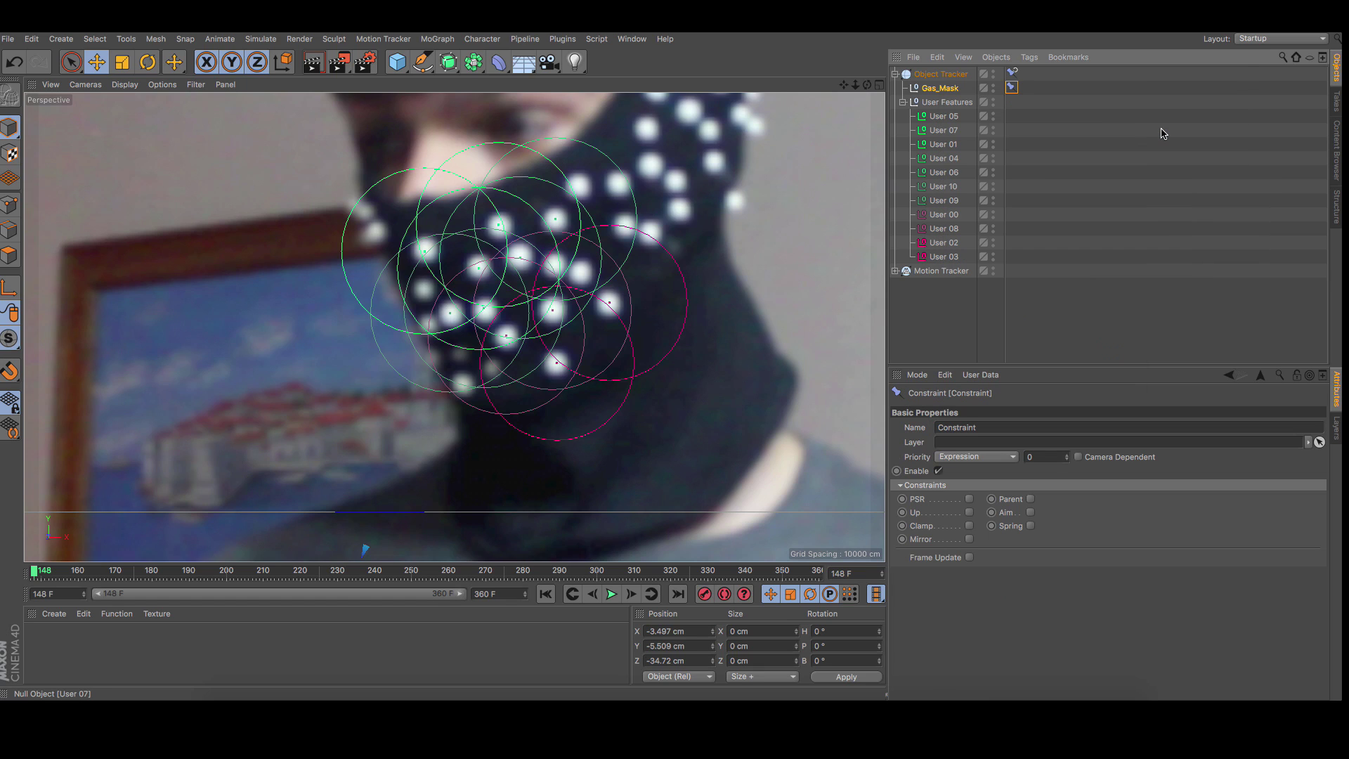
left_click(970, 500)
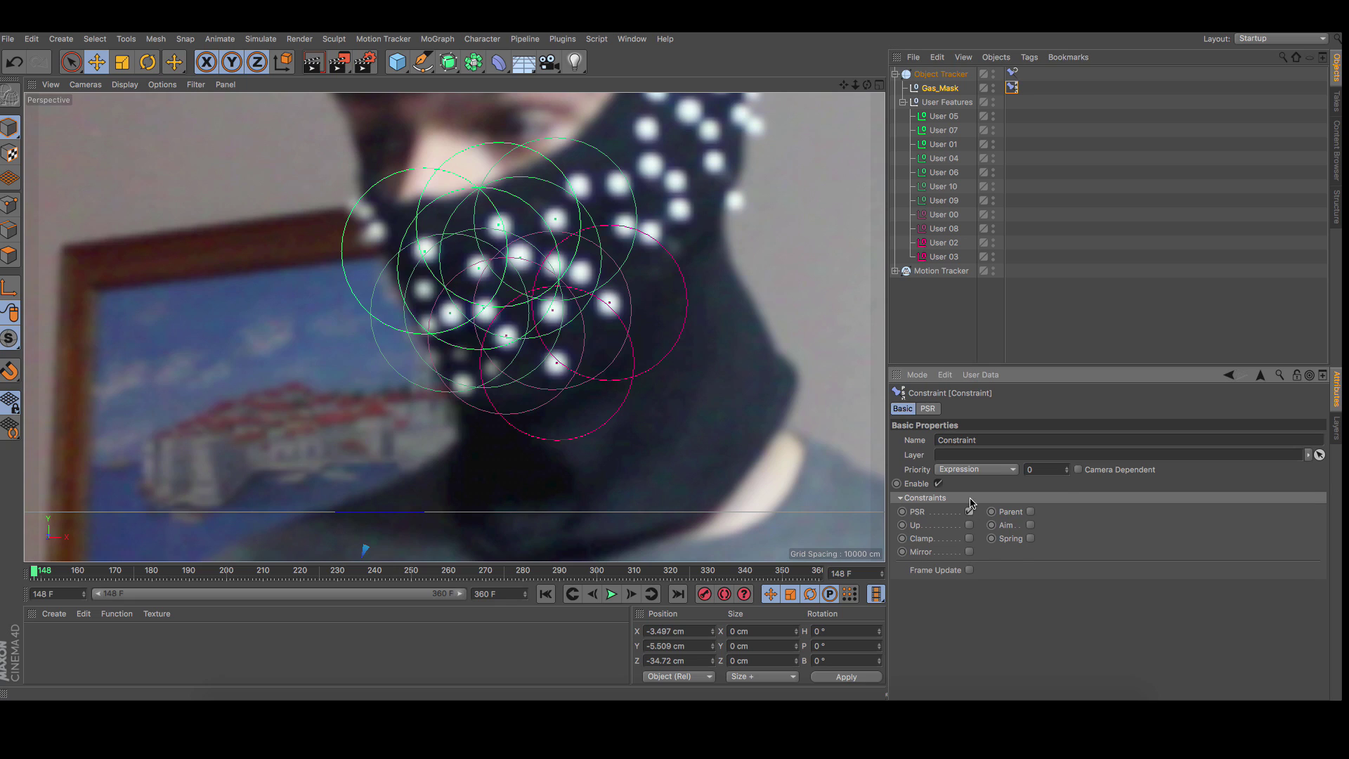
- Set the Object Tracker as the target of Gas_Mask's PSR constraint
left_click(929, 409)
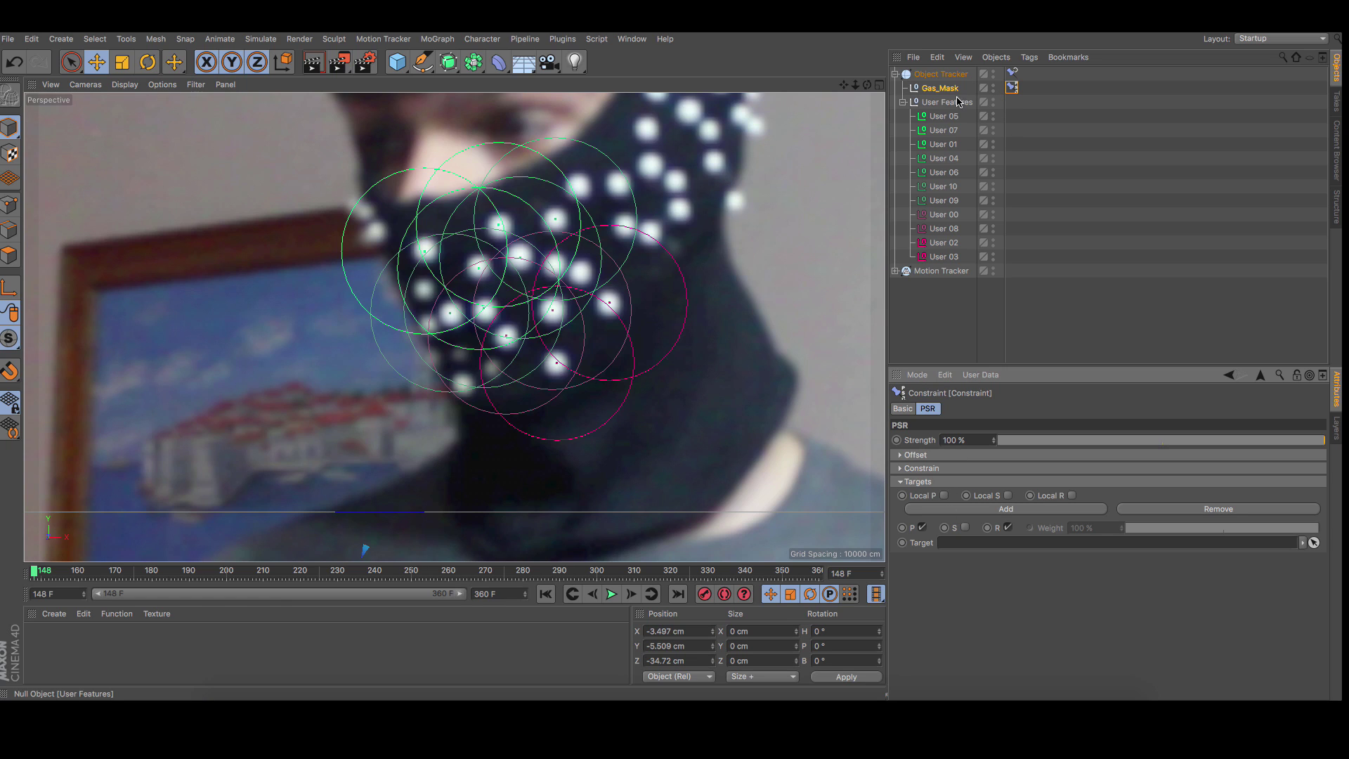
left_click_drag(951, 74, 954, 78)
left_click_drag(1001, 484, 998, 543)
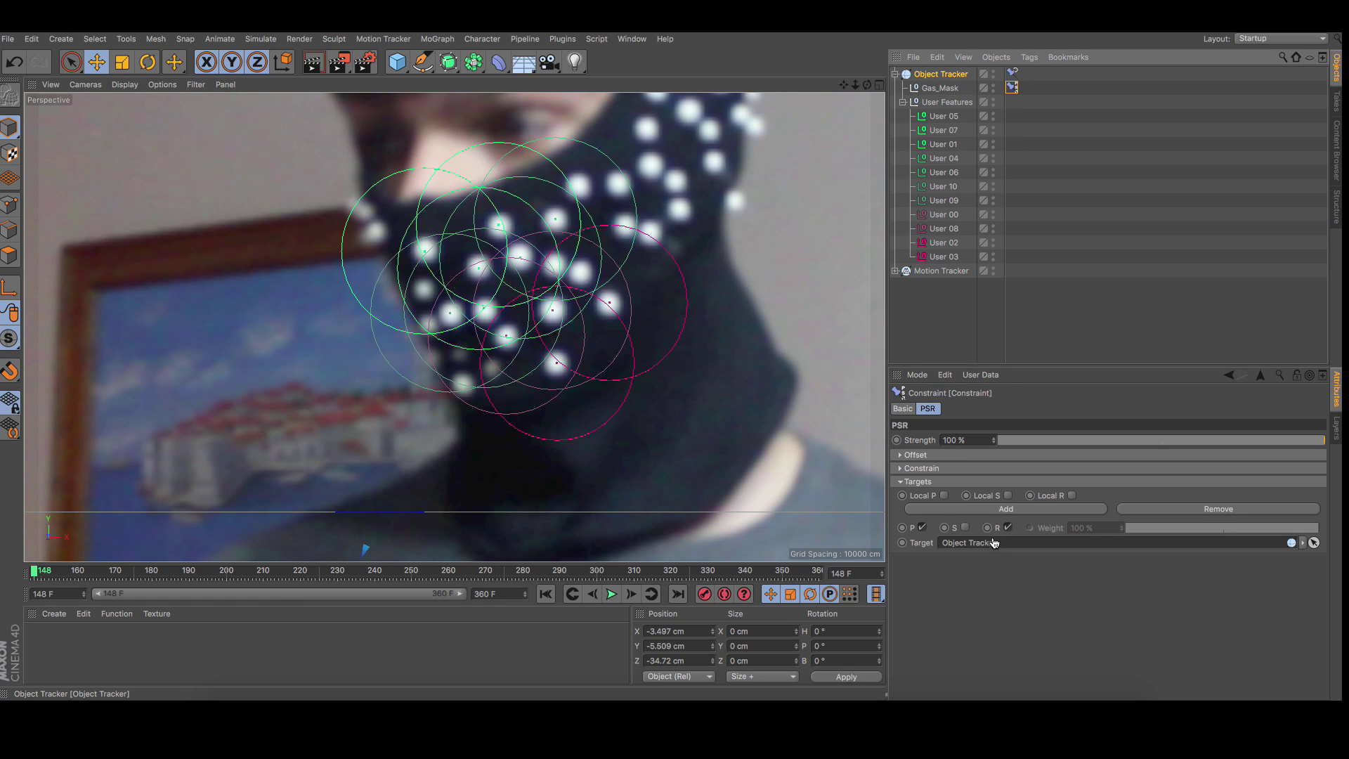
- Select the Gas_Mask null, play the footage to check that it follows the head, and return to frame 148
left_click(942, 75)
left_click(945, 89)
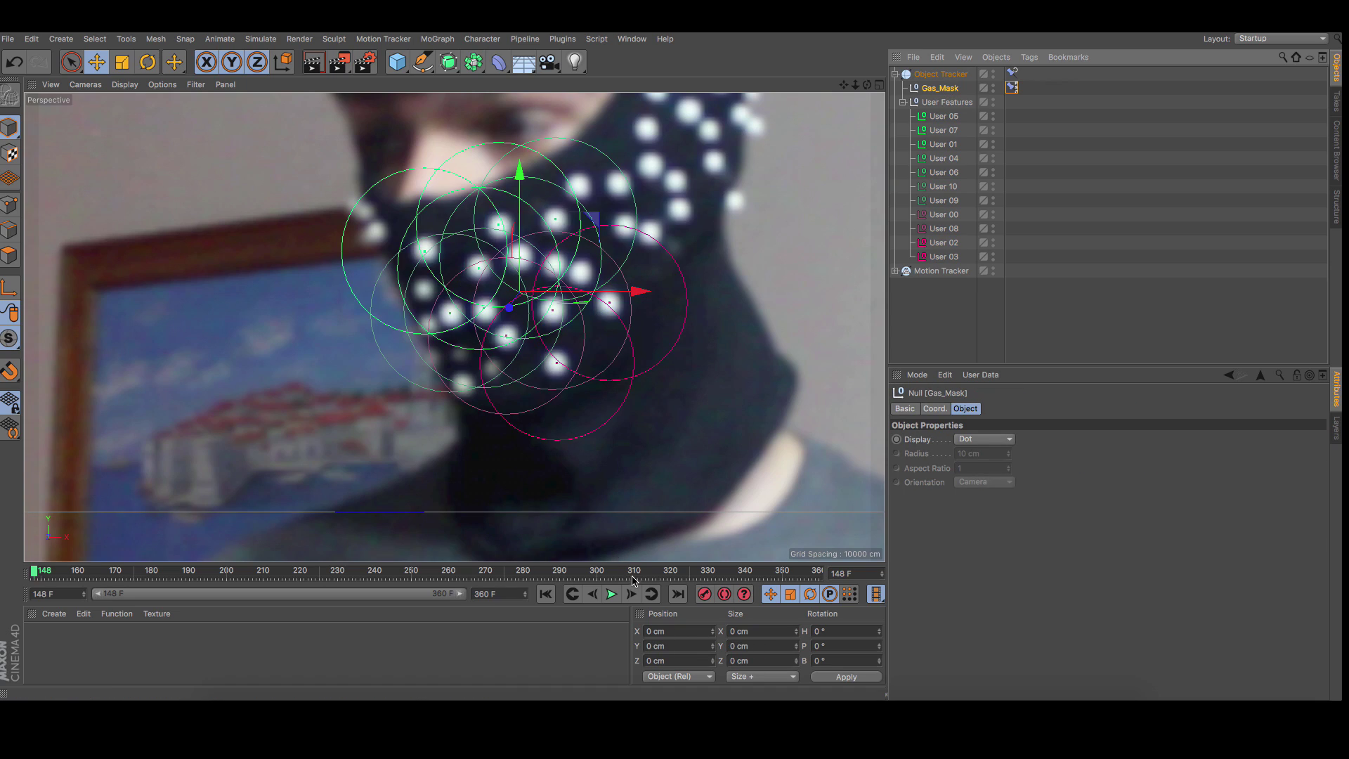
left_click(611, 594)
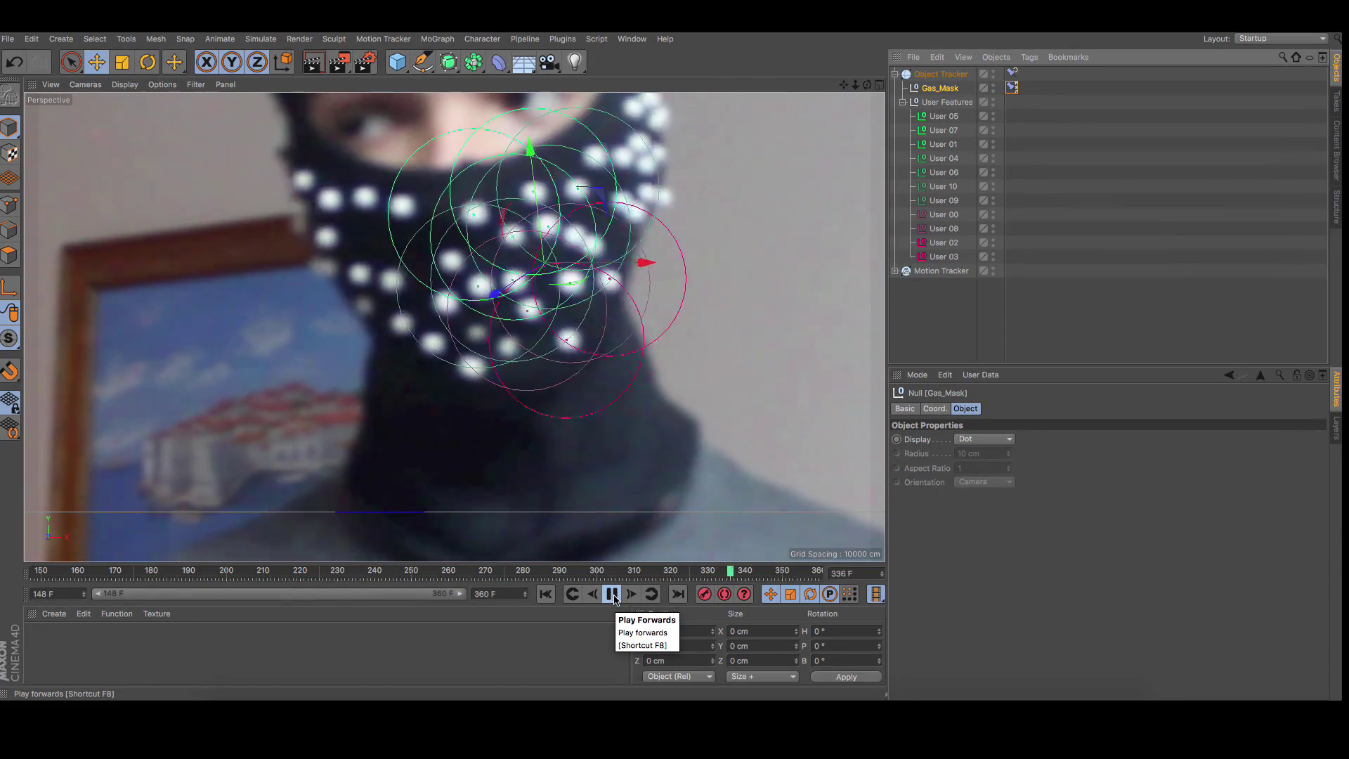
left_click(612, 594)
left_click(545, 595)
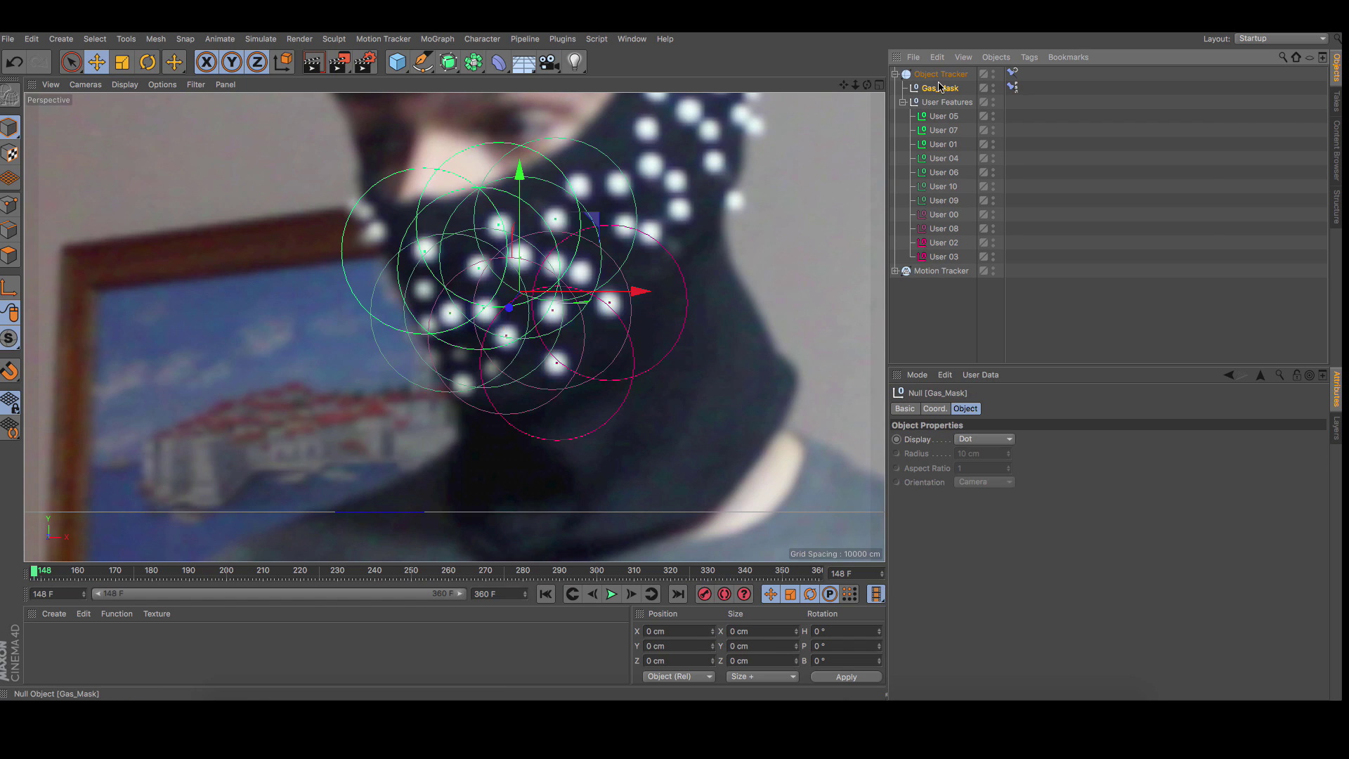
- Add a Cube and move it along Z to about 1168 cm in front of the camera, using the Top view
left_click_drag(397, 62, 526, 82)
middle_click(615, 492)
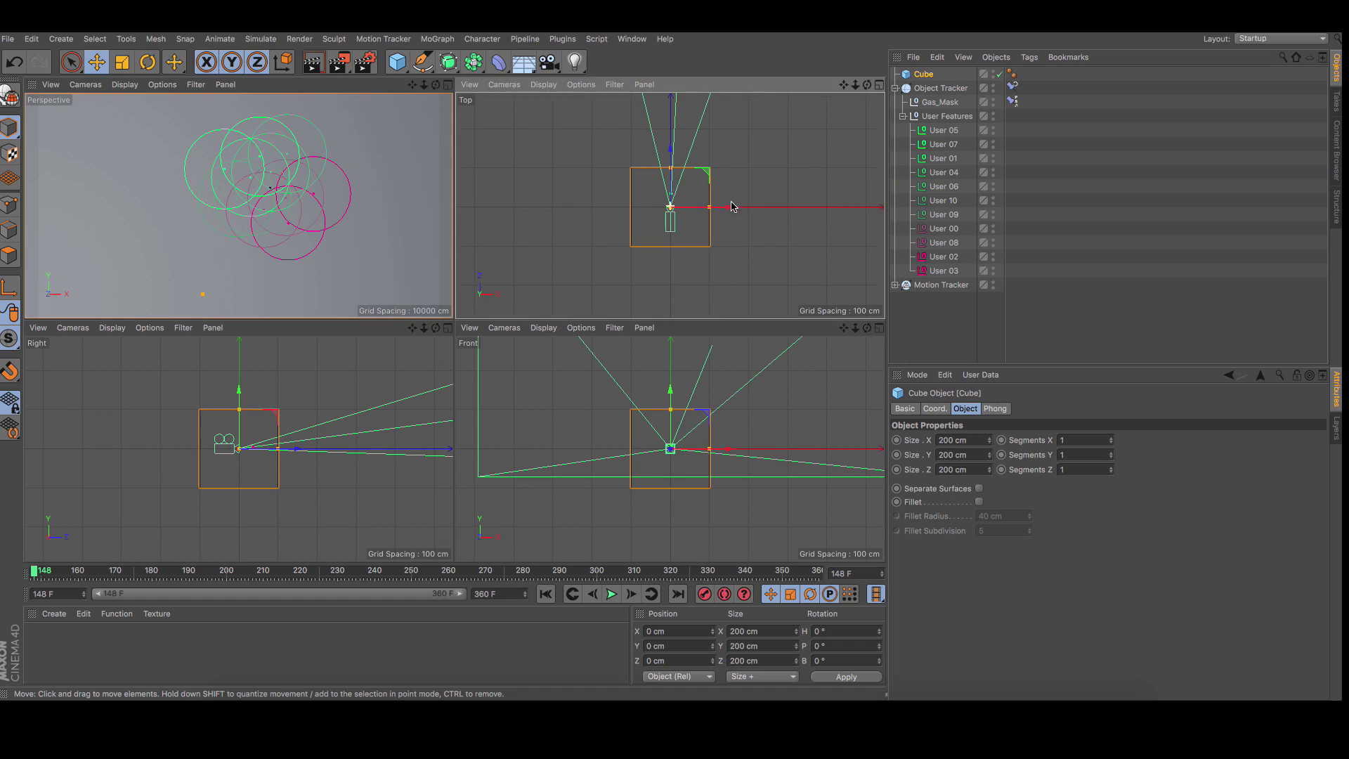
middle_click_drag(724, 213, 702, 265)
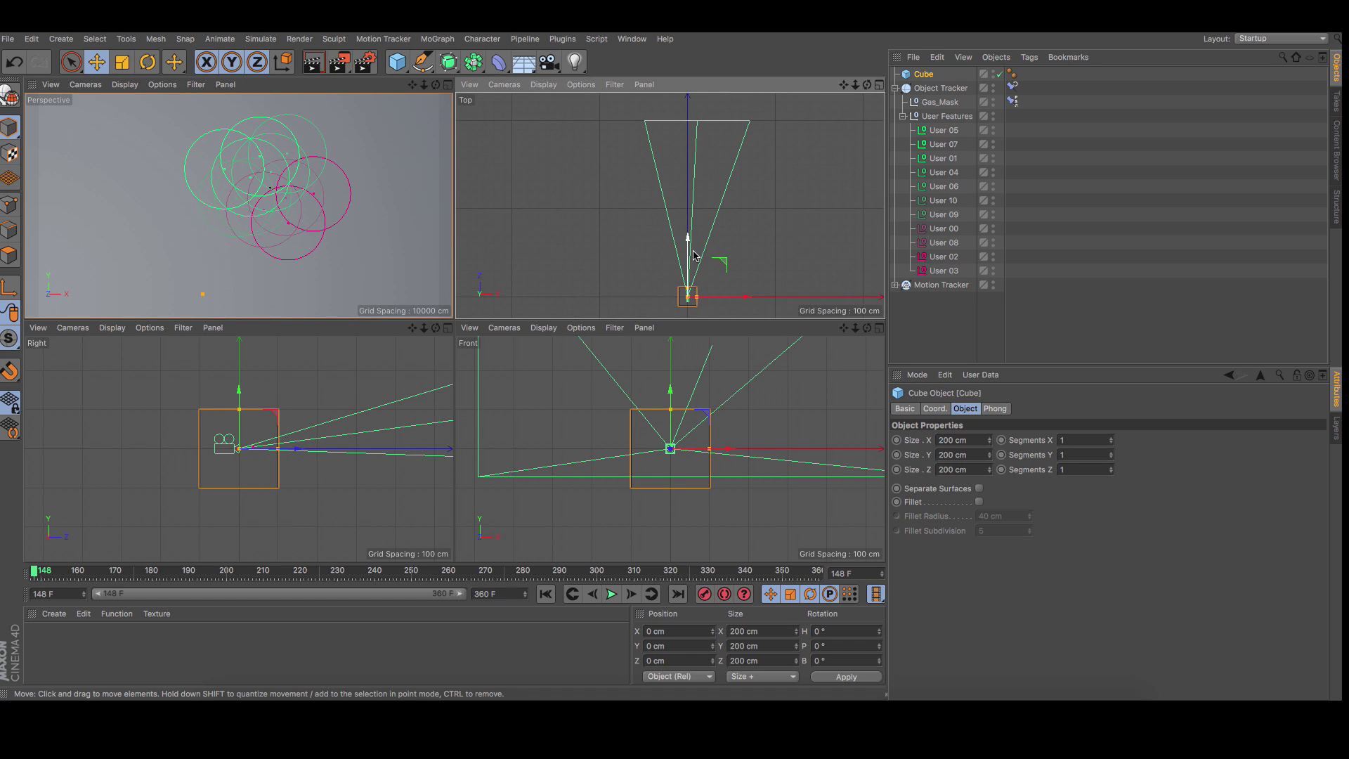
left_click_drag(689, 243, 693, 145)
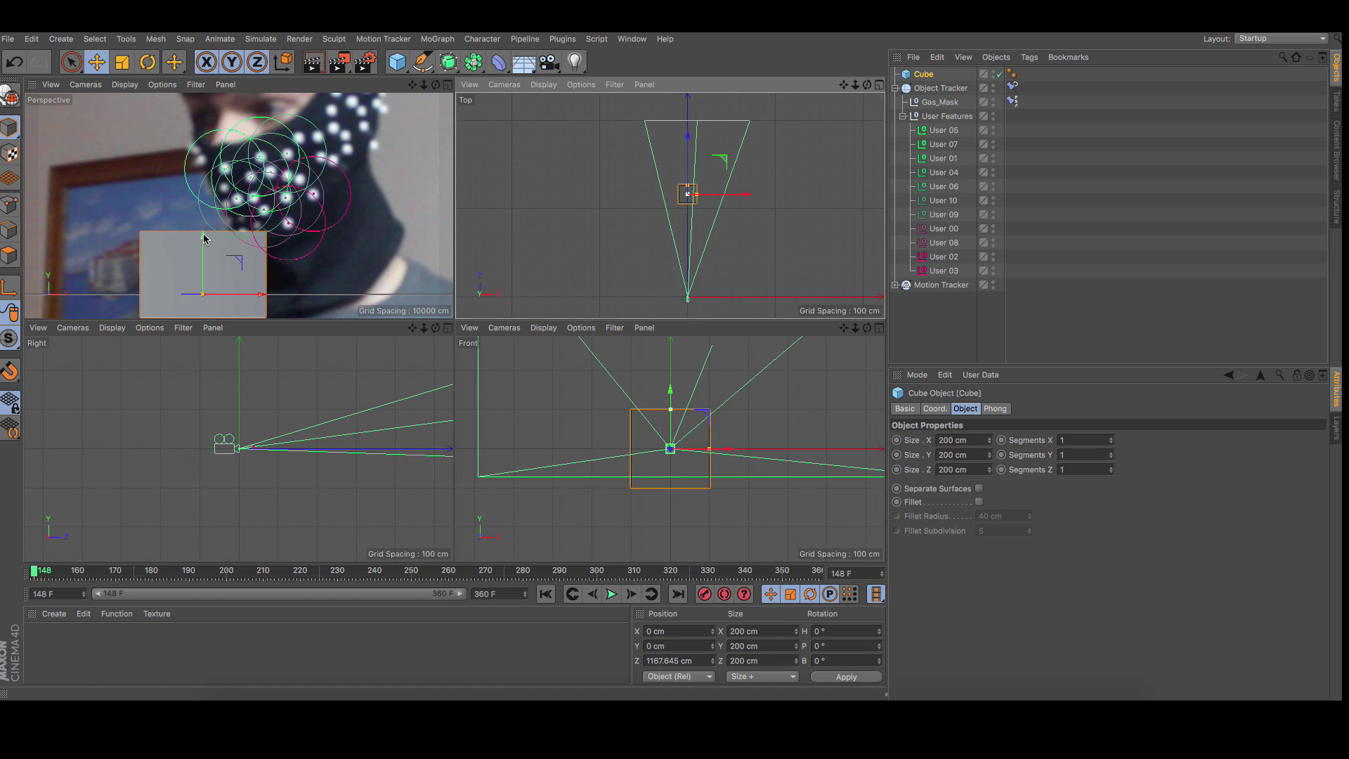
- Locate the Object Tracker in the Top view and move the Cube along Z toward it, to about 69 cm
left_click(944, 88)
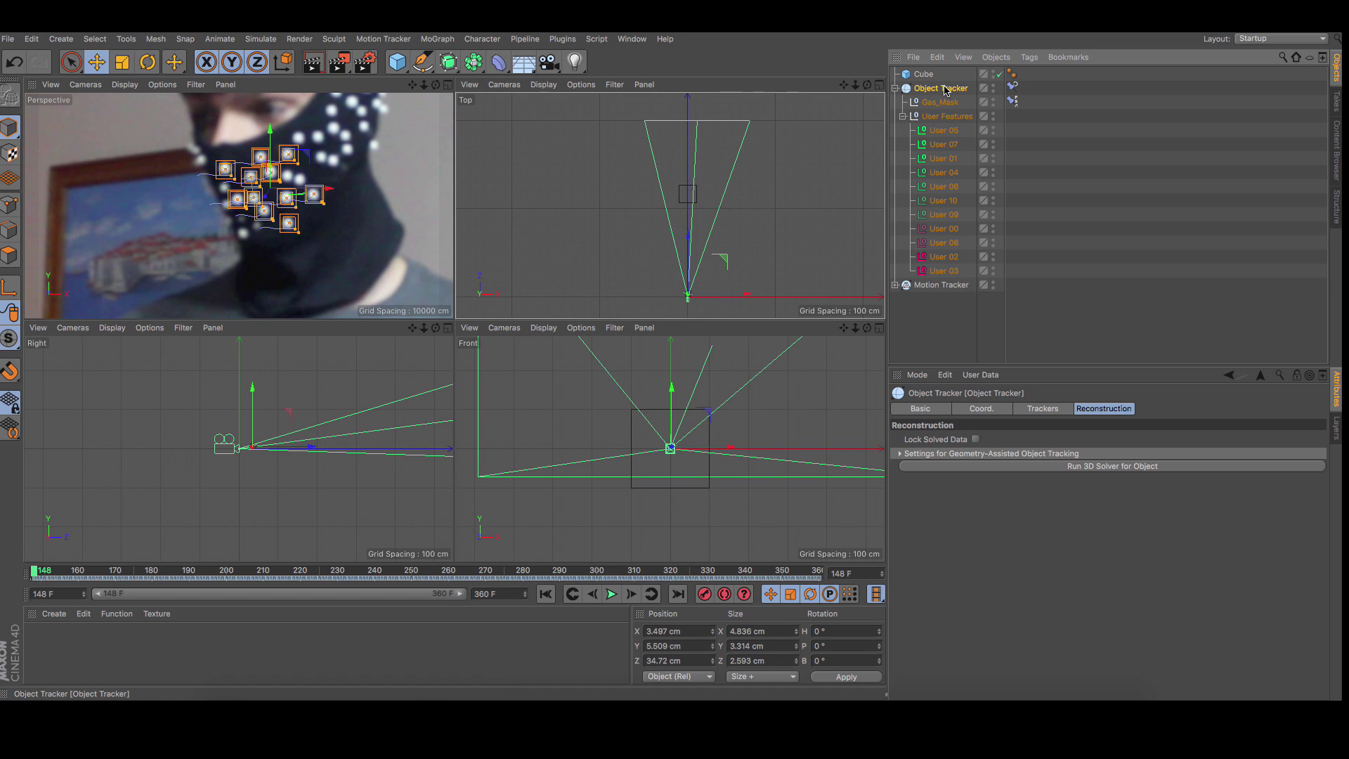
scroll(731, 254, "up", 5)
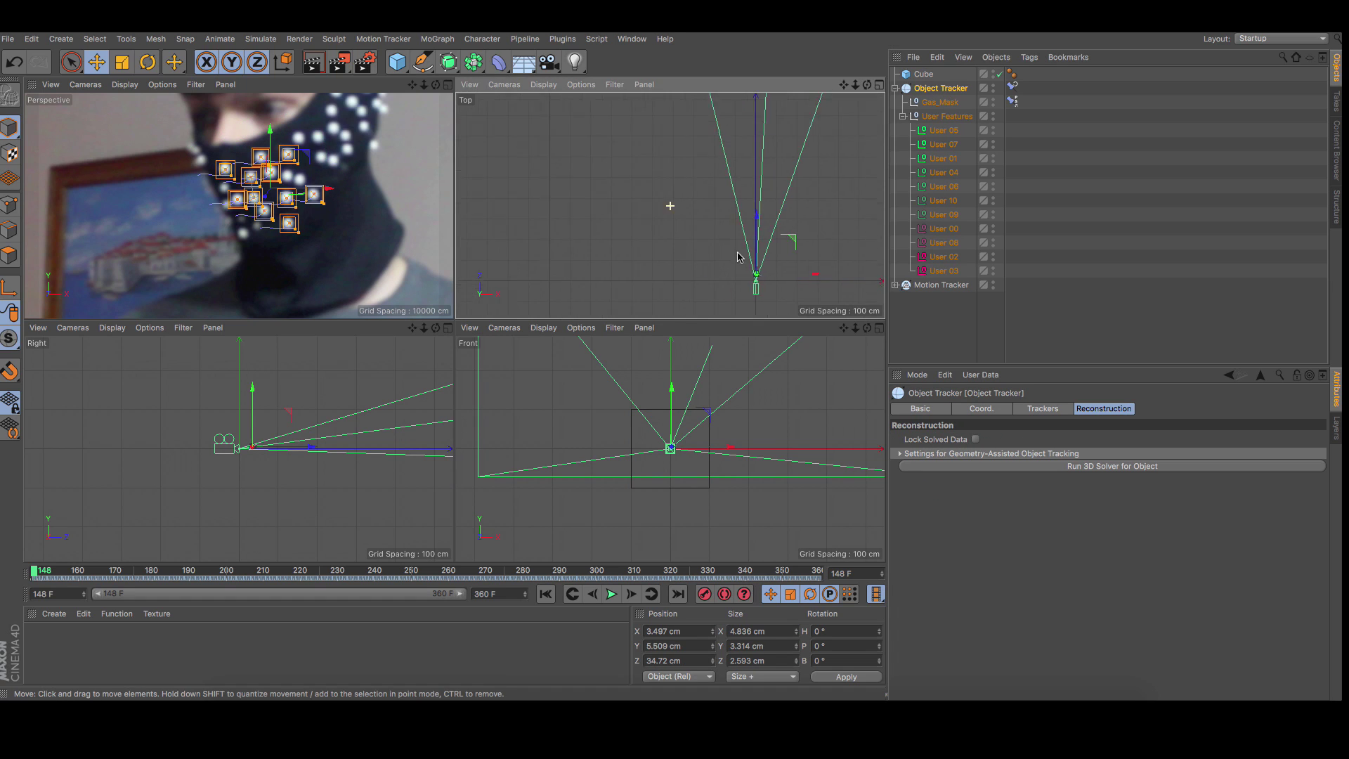
scroll(731, 254, "up", 10)
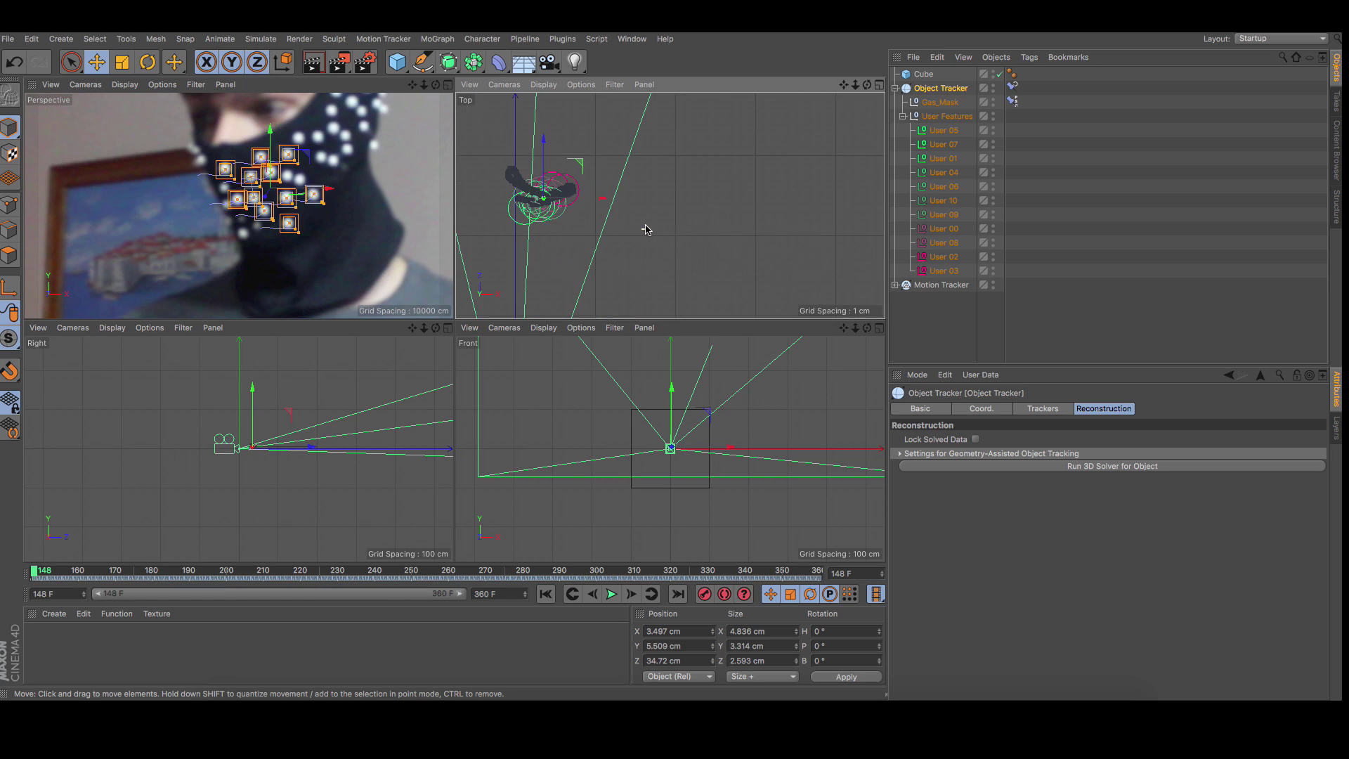
middle_click_drag(665, 229, 710, 198, "alt")
scroll(710, 198, "down", 5)
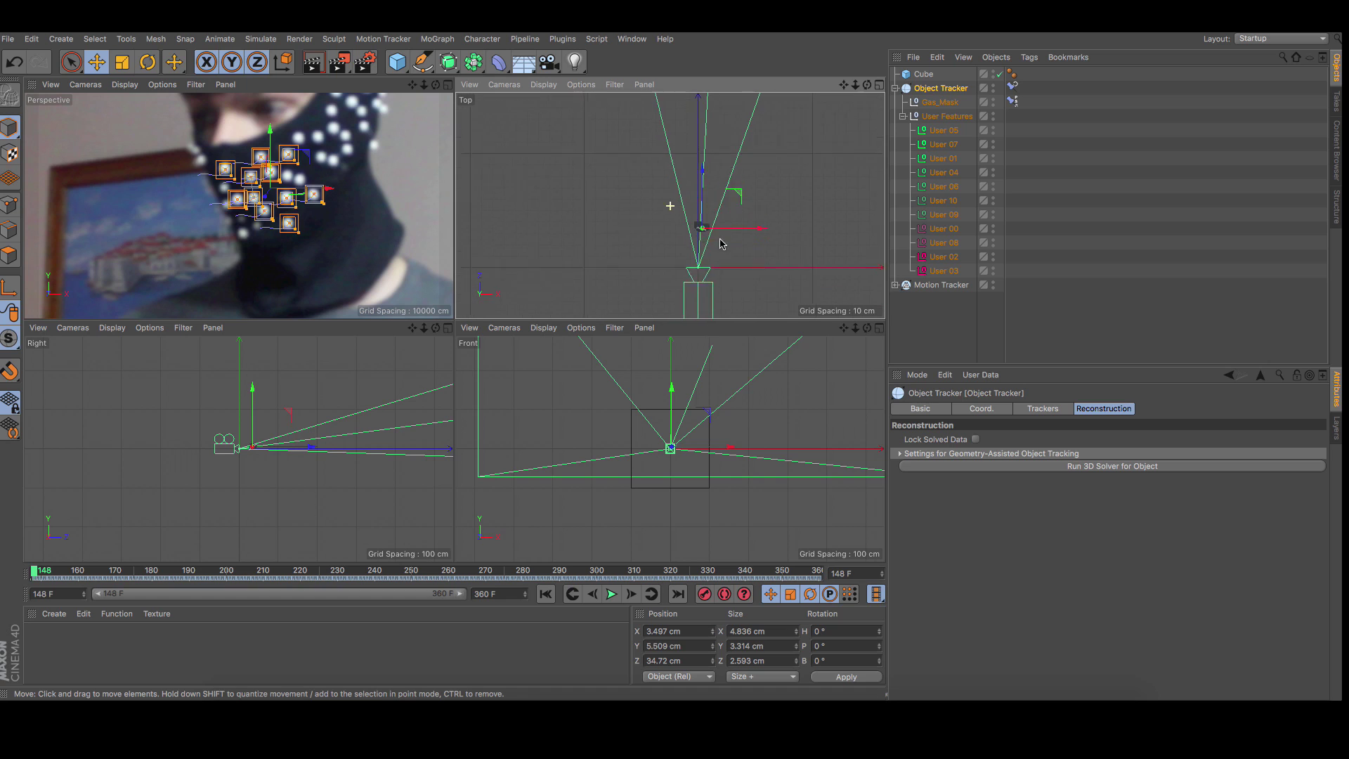
scroll(718, 251, "down", 5)
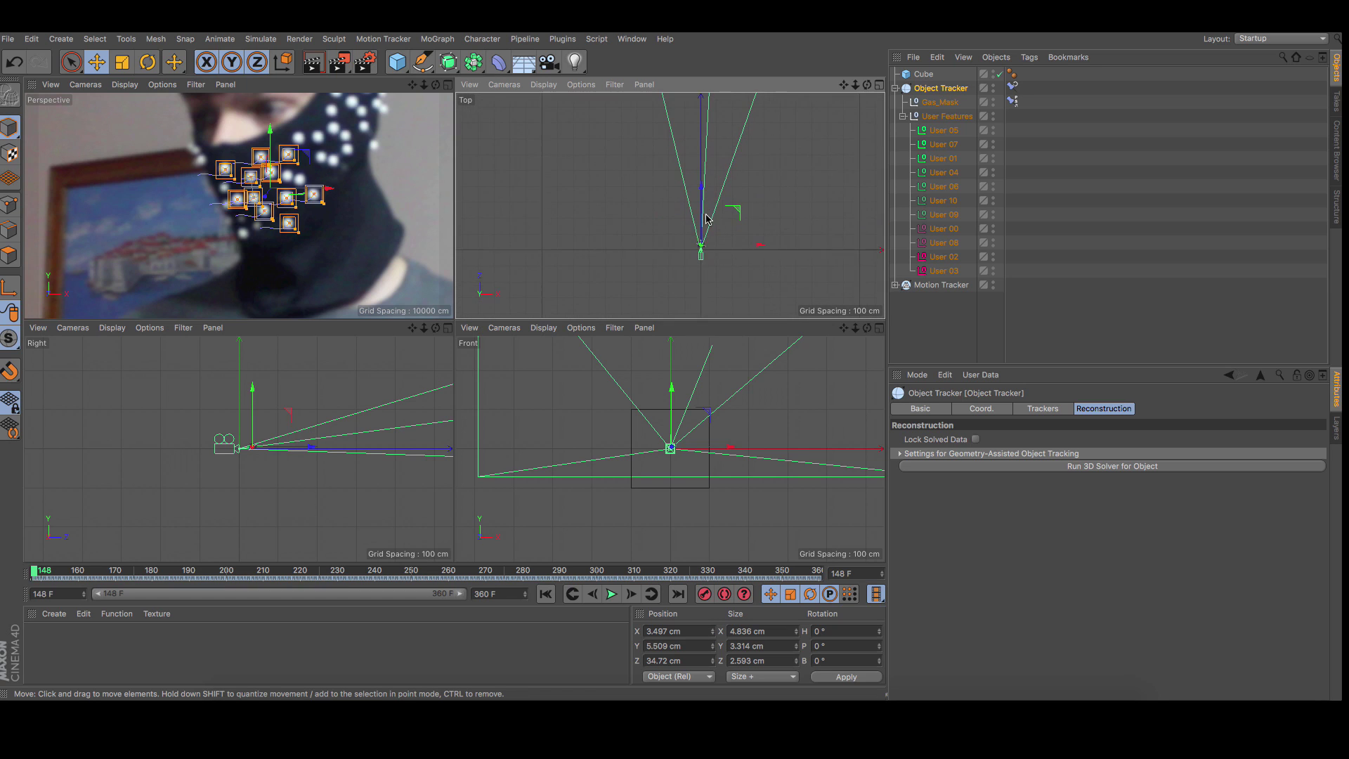
left_click(715, 126)
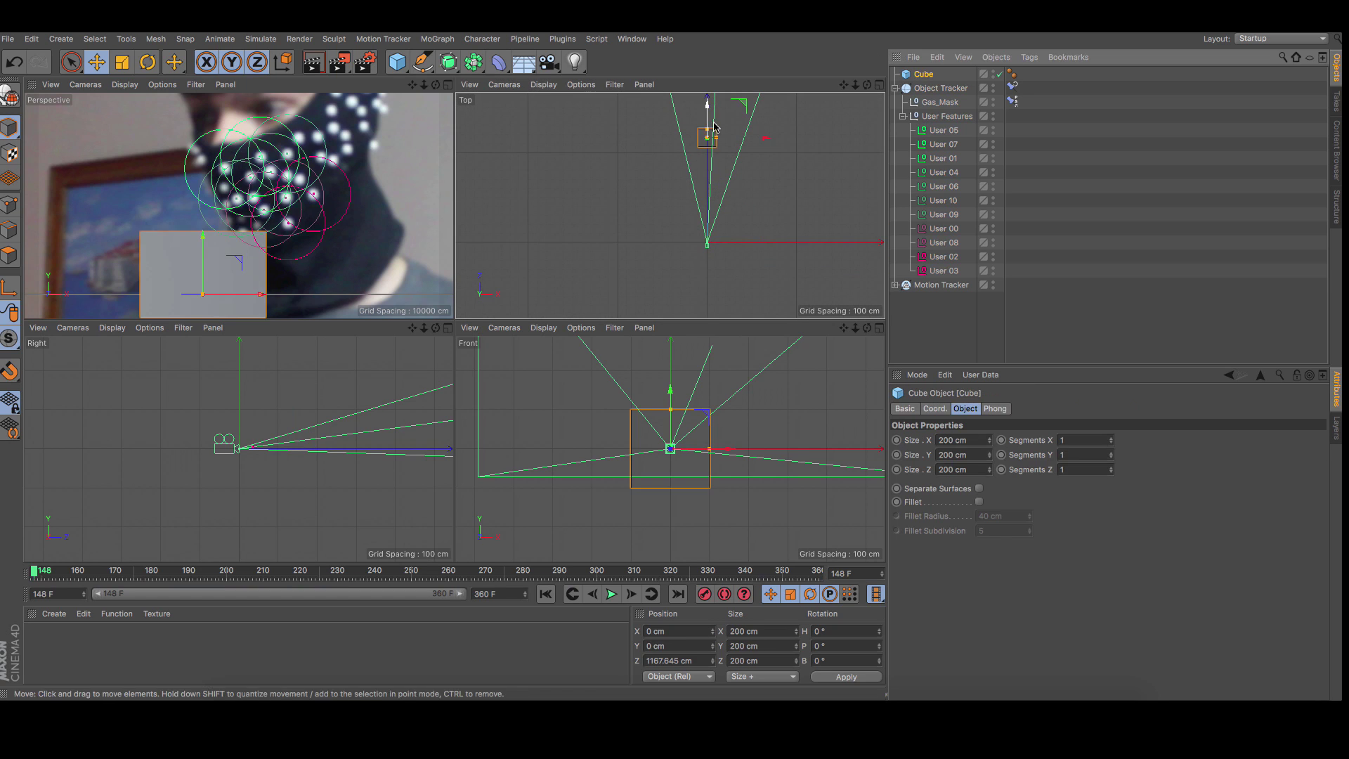
left_click_drag(715, 124, 716, 225)
scroll(753, 224, "up", 3)
scroll(753, 224, "up", 6)
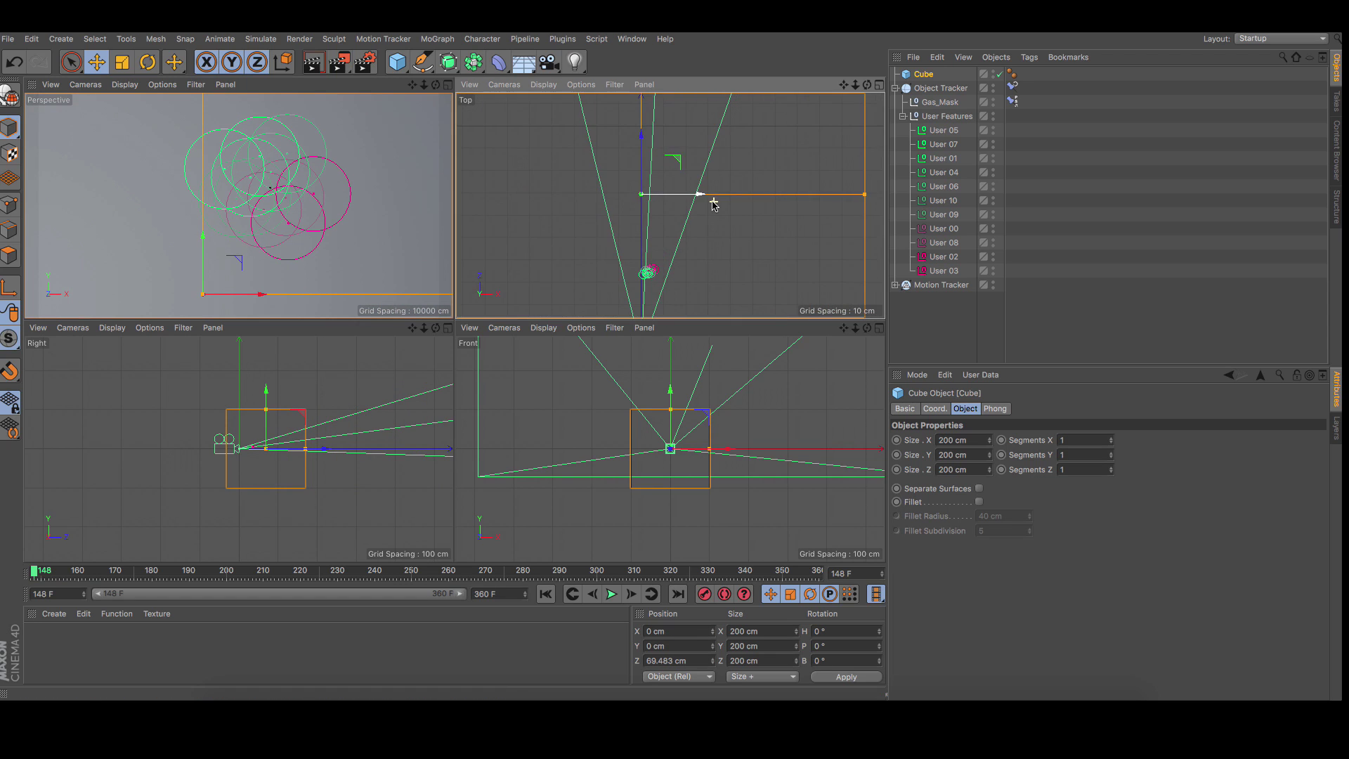
- Scale the Cube uniformly down to about 11.7 cm per side
scroll(713, 205, "down", 5)
key("t")
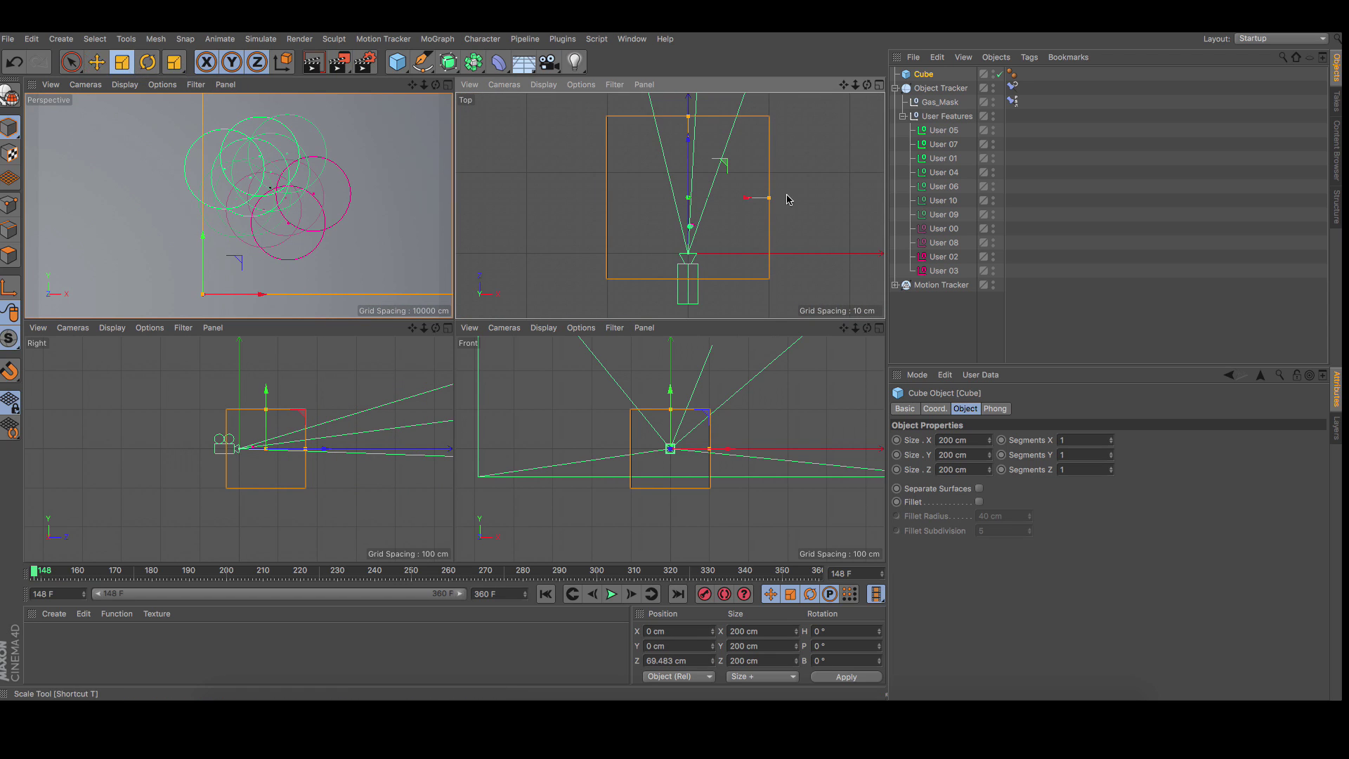
left_click_drag(807, 206, 870, 207)
scroll(755, 211, "up", 4)
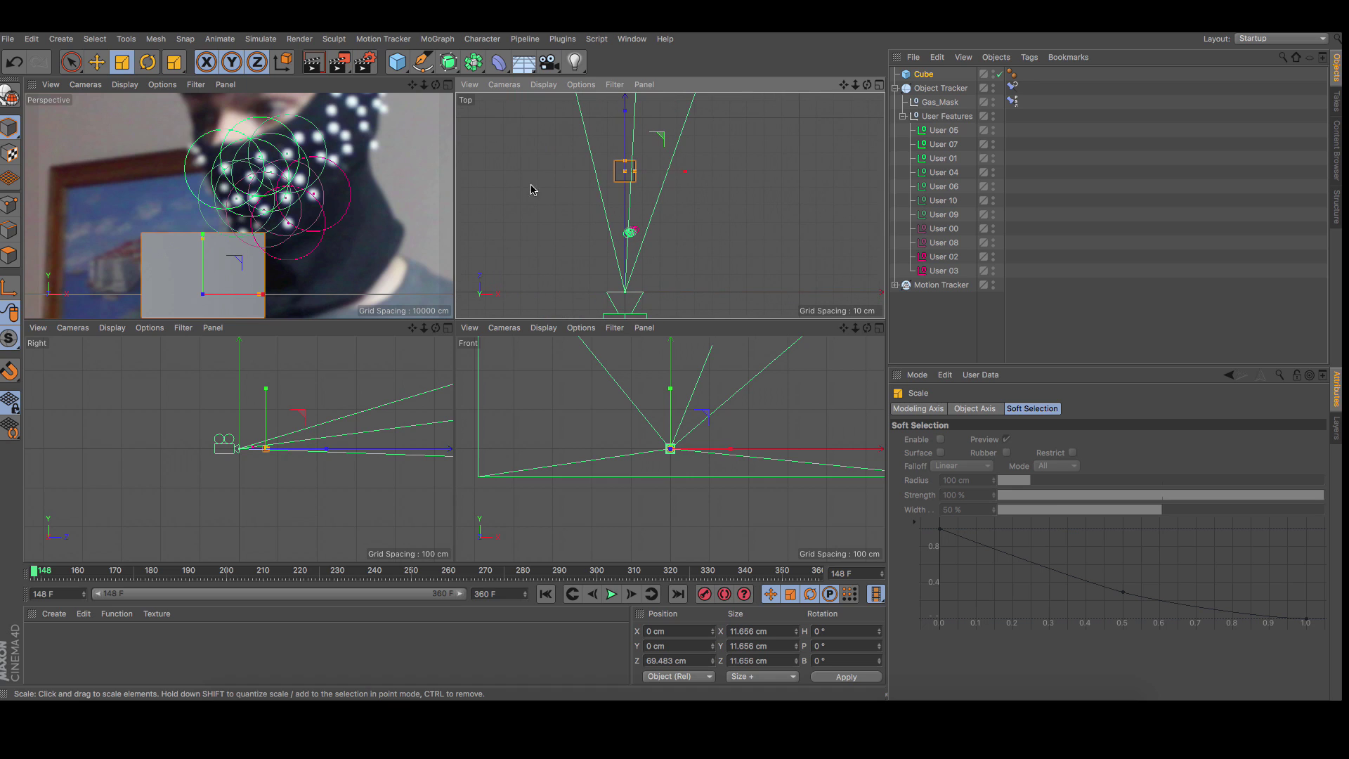
- Move the Cube onto the tracked markers at about X 3.2 cm, Z 34.3 cm and scale it to about 6.8 cm
left_click(96, 62)
left_click_drag(626, 112, 652, 247)
scroll(647, 242, "up", 6)
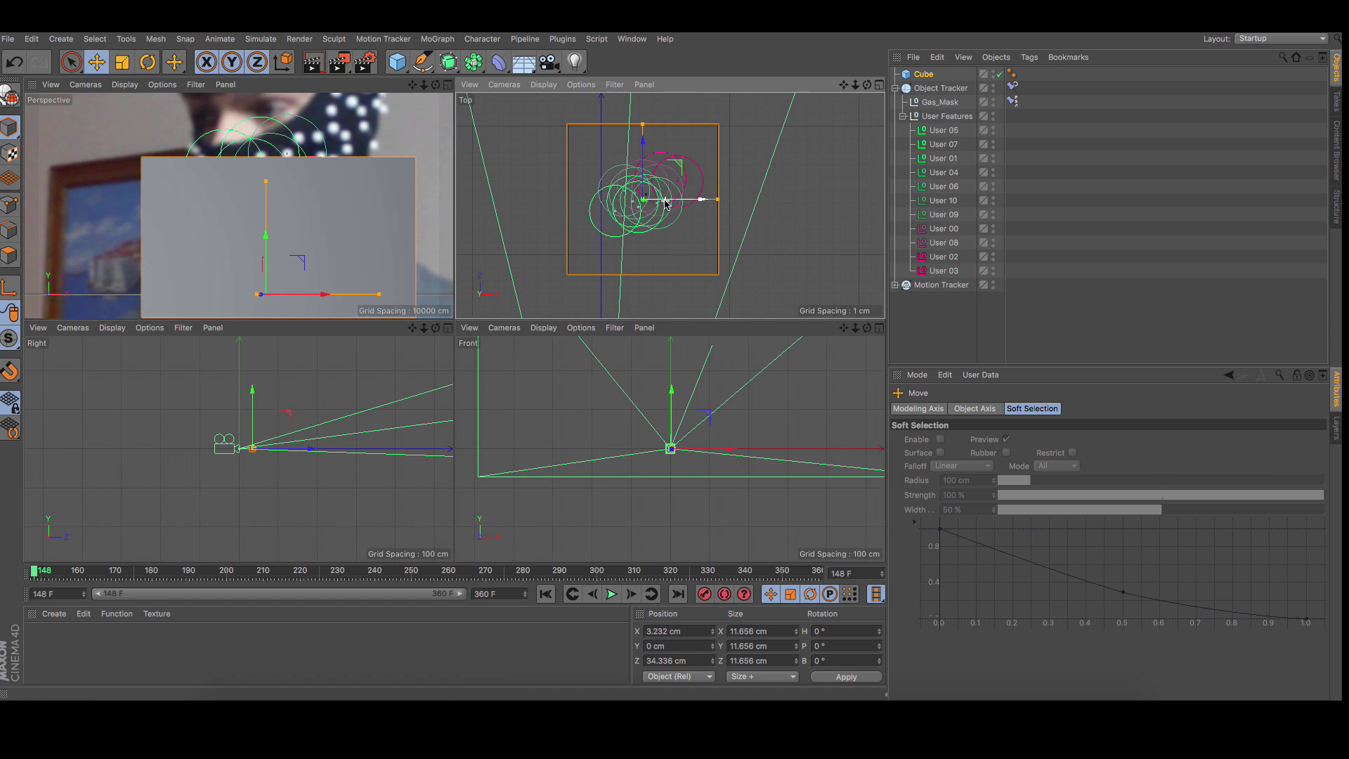
left_click(122, 63)
left_click_drag(766, 184, 679, 183)
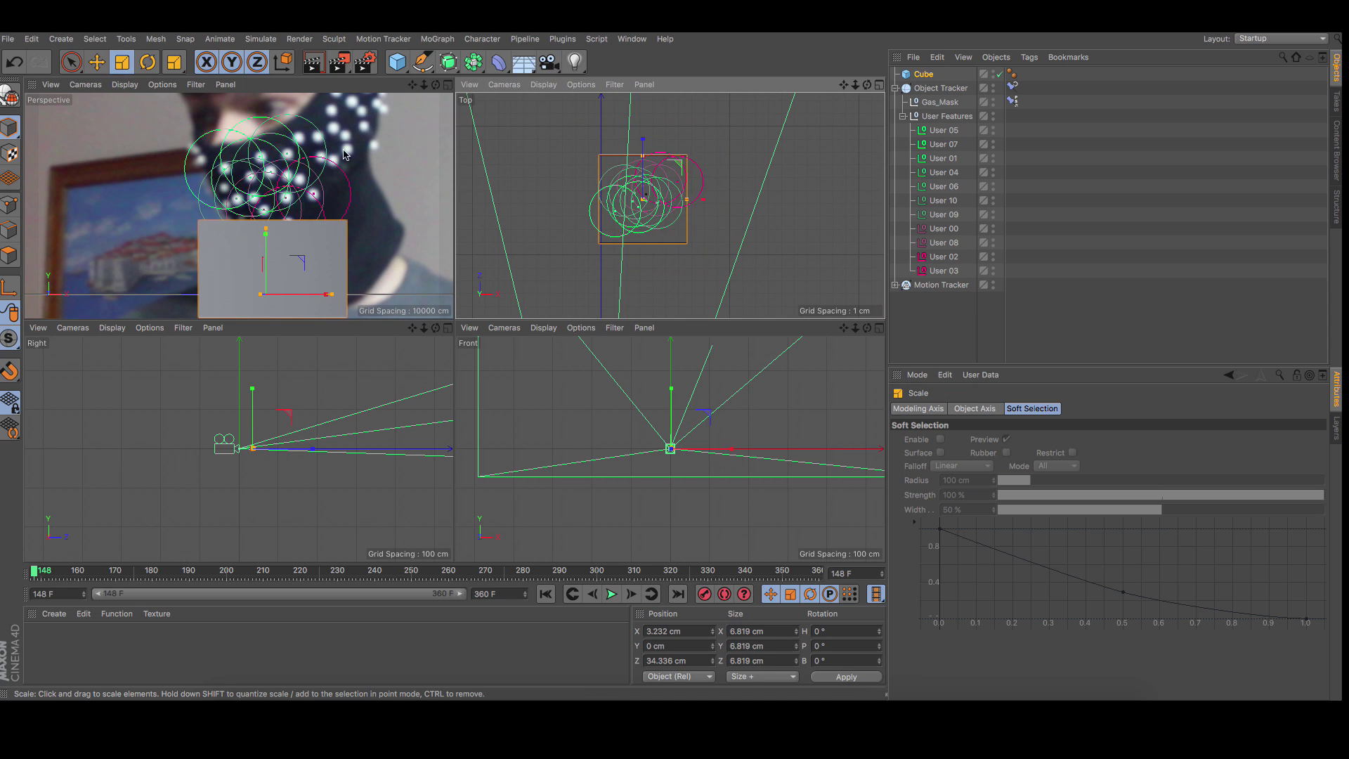
- Raise the Cube over the face to about Y 7.1 cm and rotate it to about H -44°, P 10°
left_click(97, 63)
left_click_drag(274, 232, 271, 102)
scroll(686, 446, "up", 5)
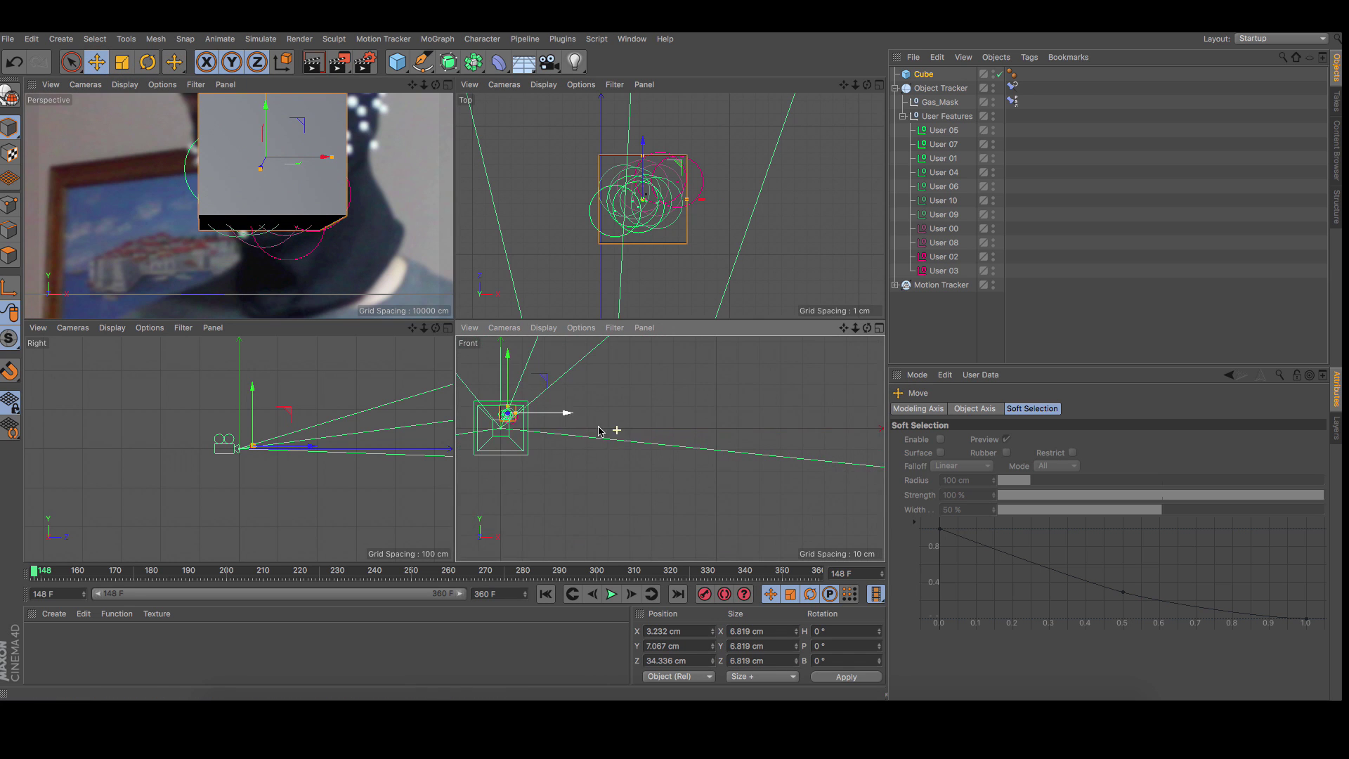
scroll(618, 431, "up", 5)
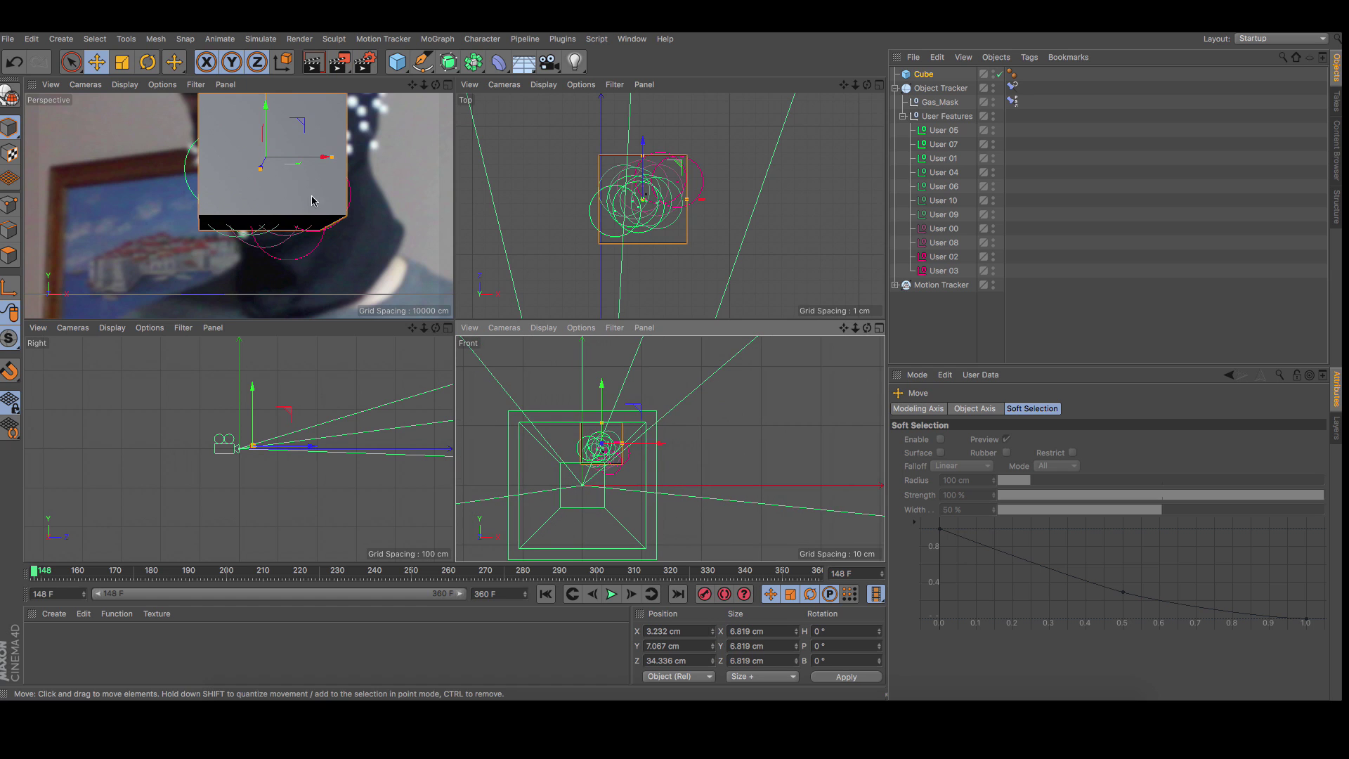
key("r")
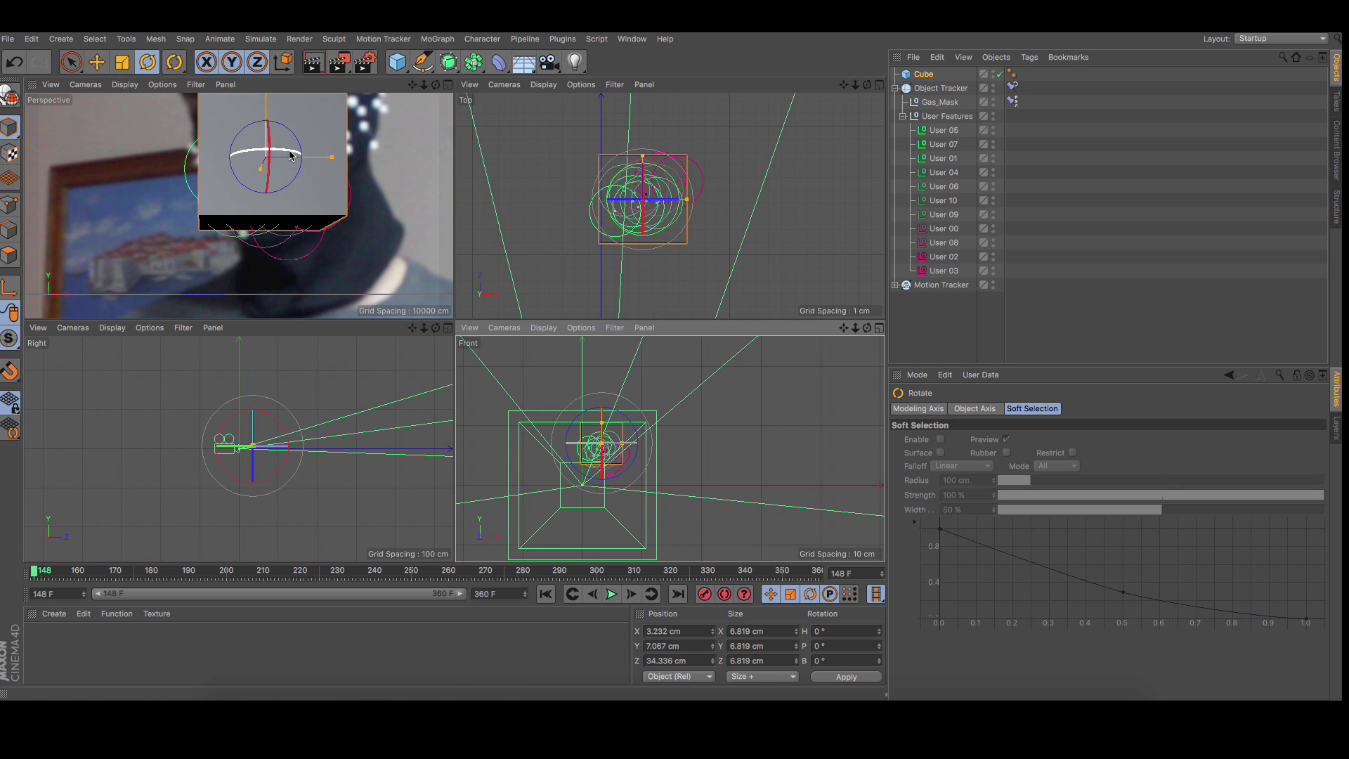
left_click_drag(291, 154, 251, 204)
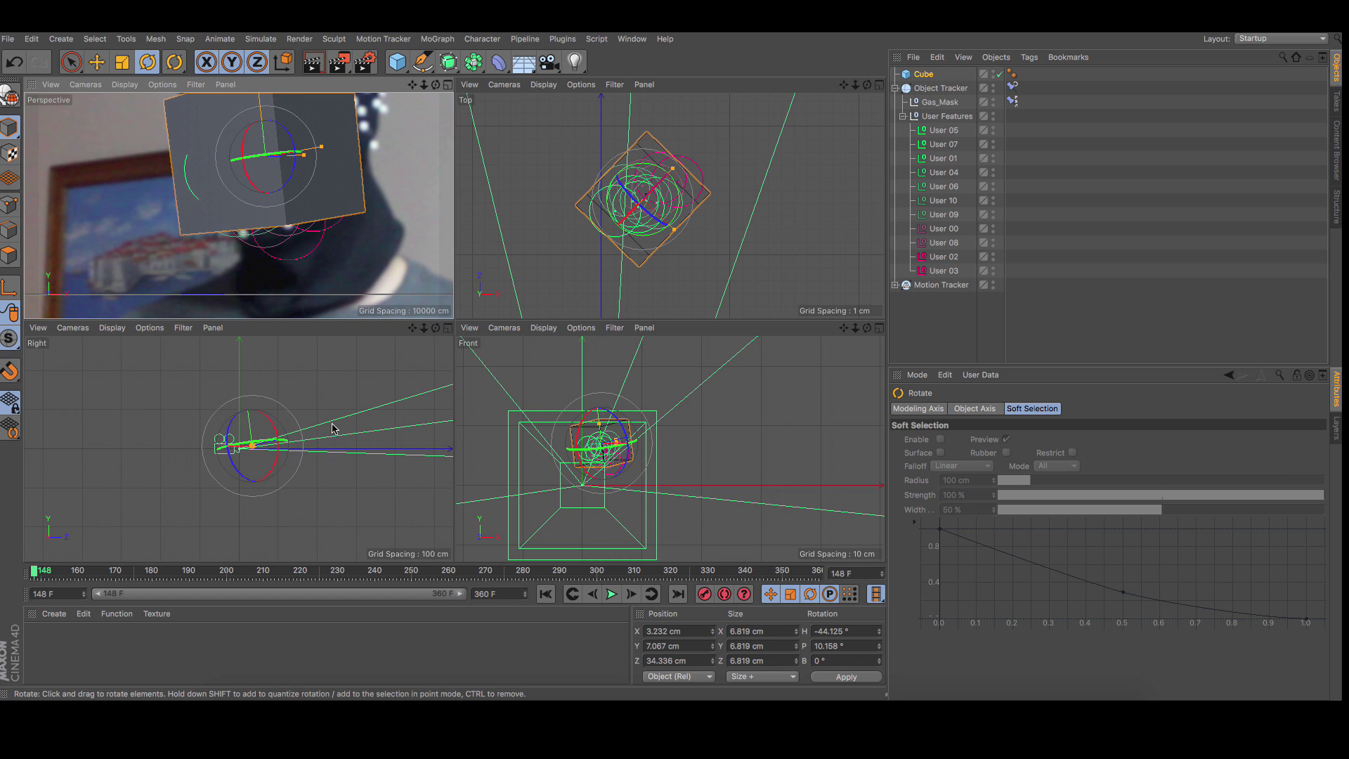
- Make the Cube a child of the Gas_Mask null and scrub the timeline to check its motion
left_click_drag(64, 570, 28, 571)
left_click_drag(129, 574, 36, 571)
left_click_drag(921, 79, 938, 104)
left_click_drag(90, 581, 1, 577)
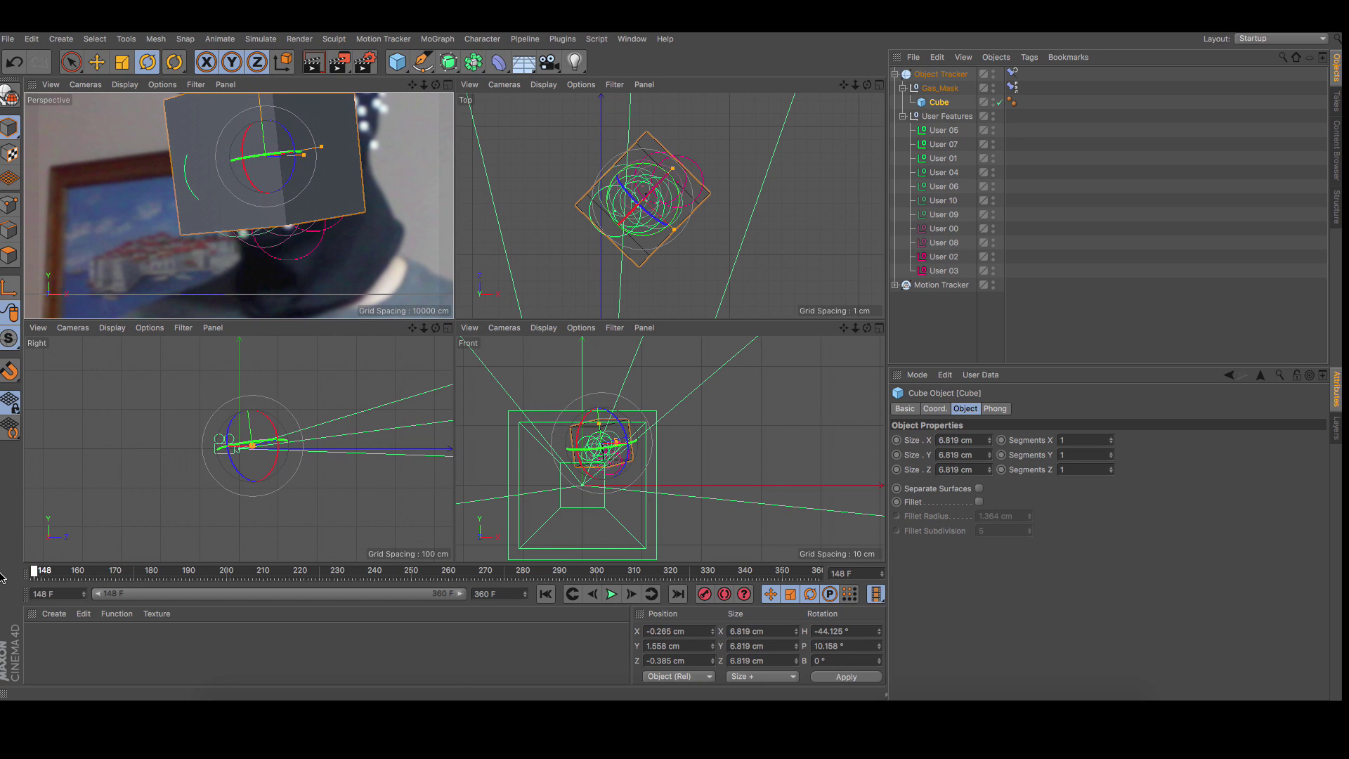
- Narrow the Cube's X size to about 5.5 cm, shift it to about X -1.5 cm, Z 0.8 cm, and scrub the footage
key("e")
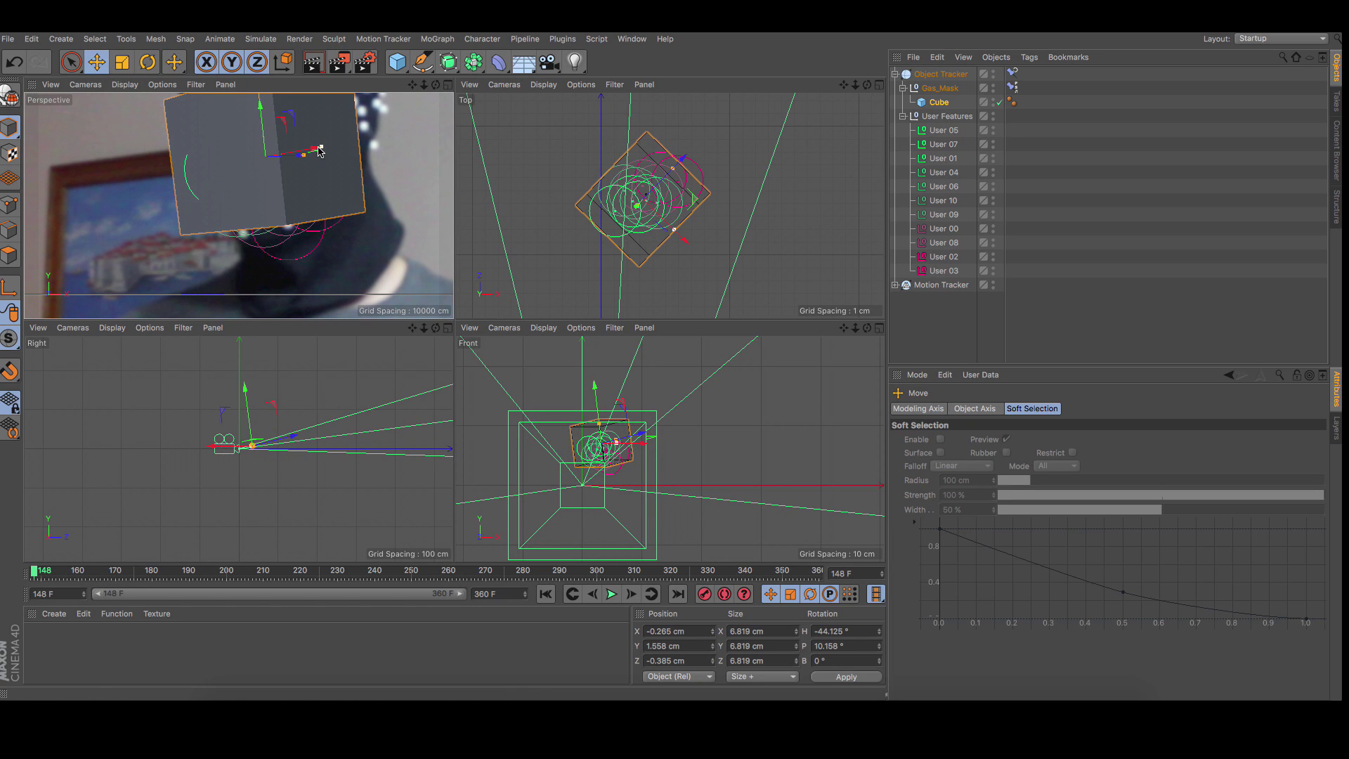
left_click_drag(319, 152, 314, 161)
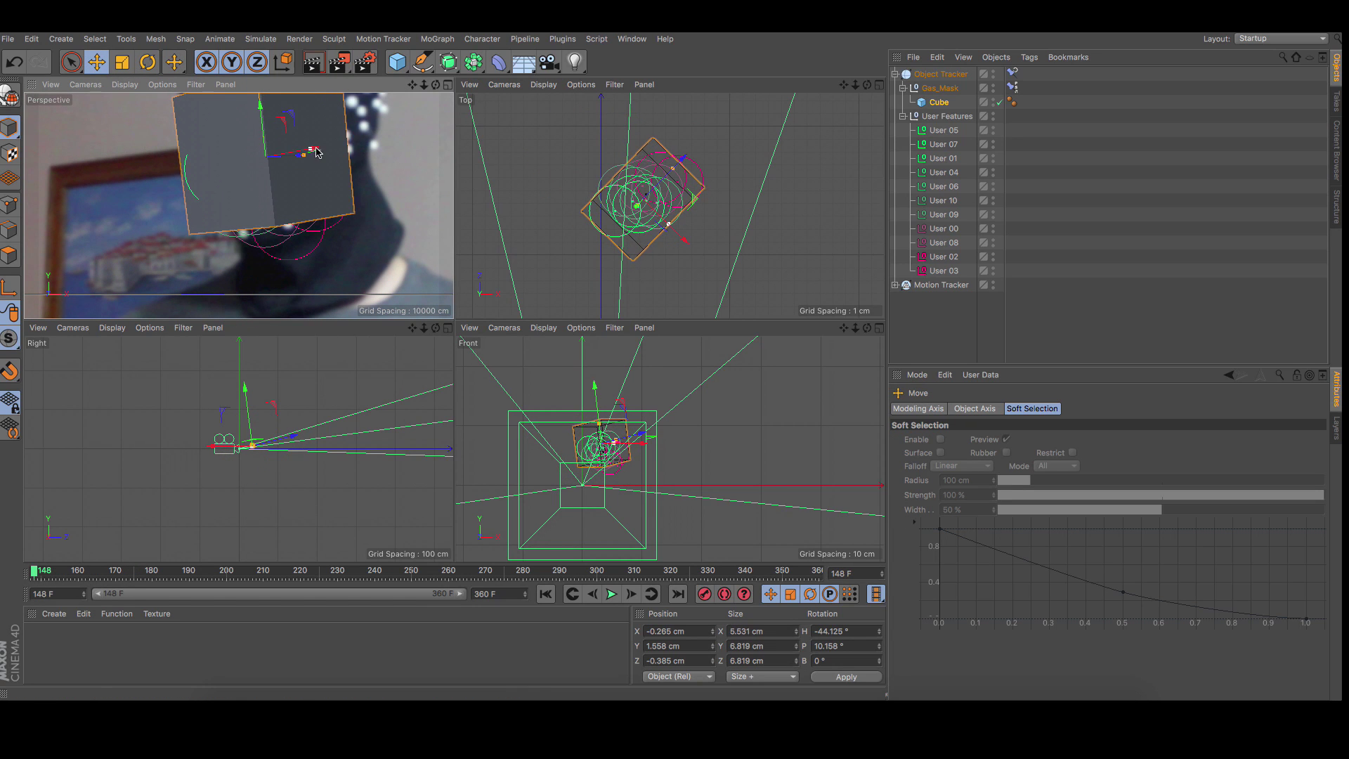
mouse_move(59, 575)
left_mouse_down()
mouse_move(552, 573)
mouse_move(324, 573)
mouse_move(322, 557)
mouse_move(851, 566)
mouse_move(33, 571)
left_mouse_up()
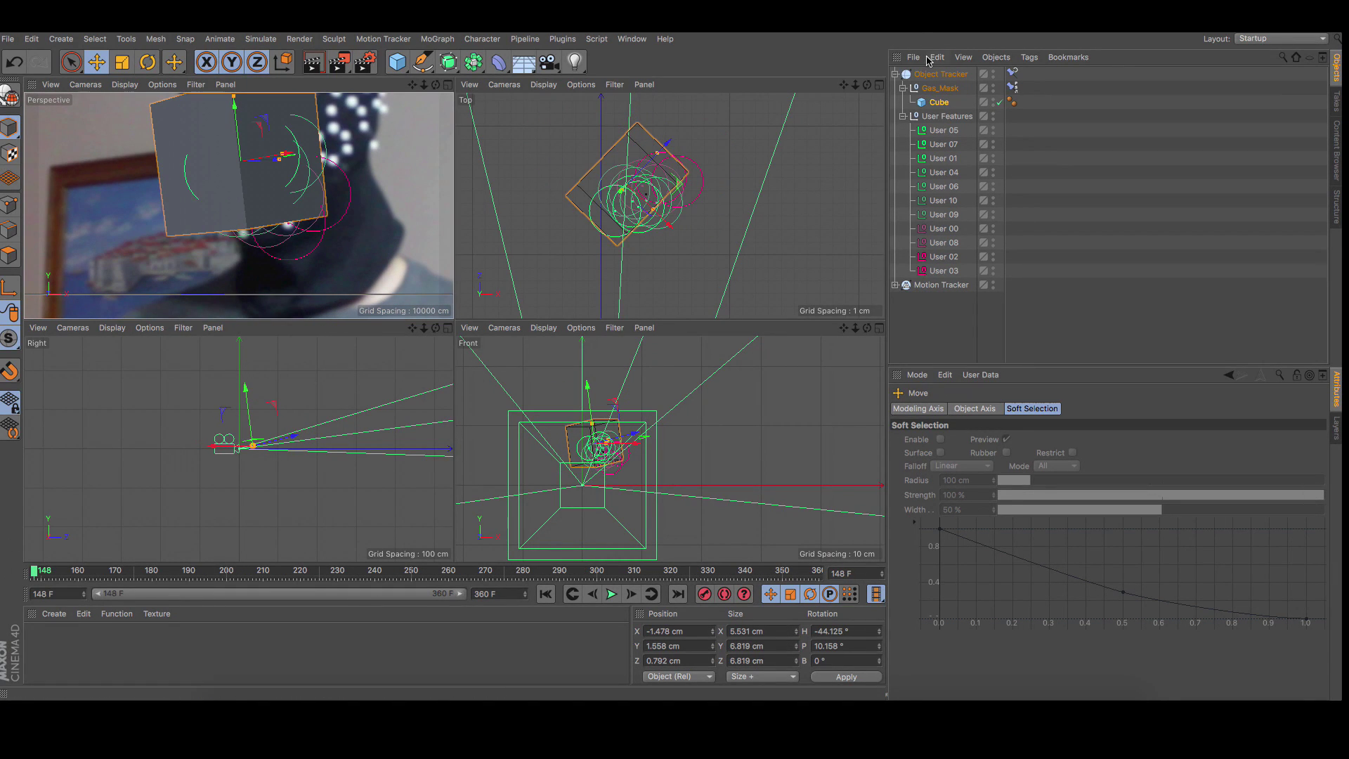
left_click(940, 101)
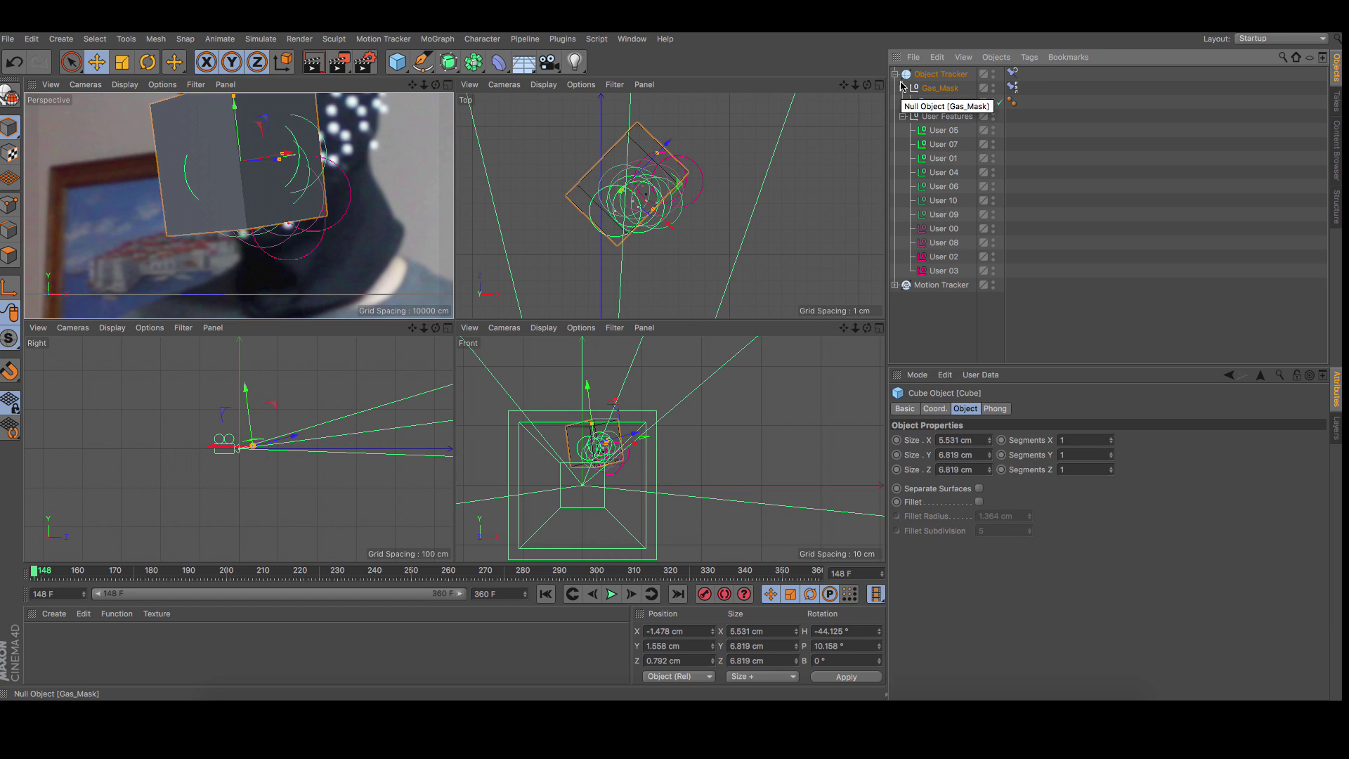
- Maximize the Perspective view and set the Motion Tracker's footage scale to 70%
middle_click(341, 244)
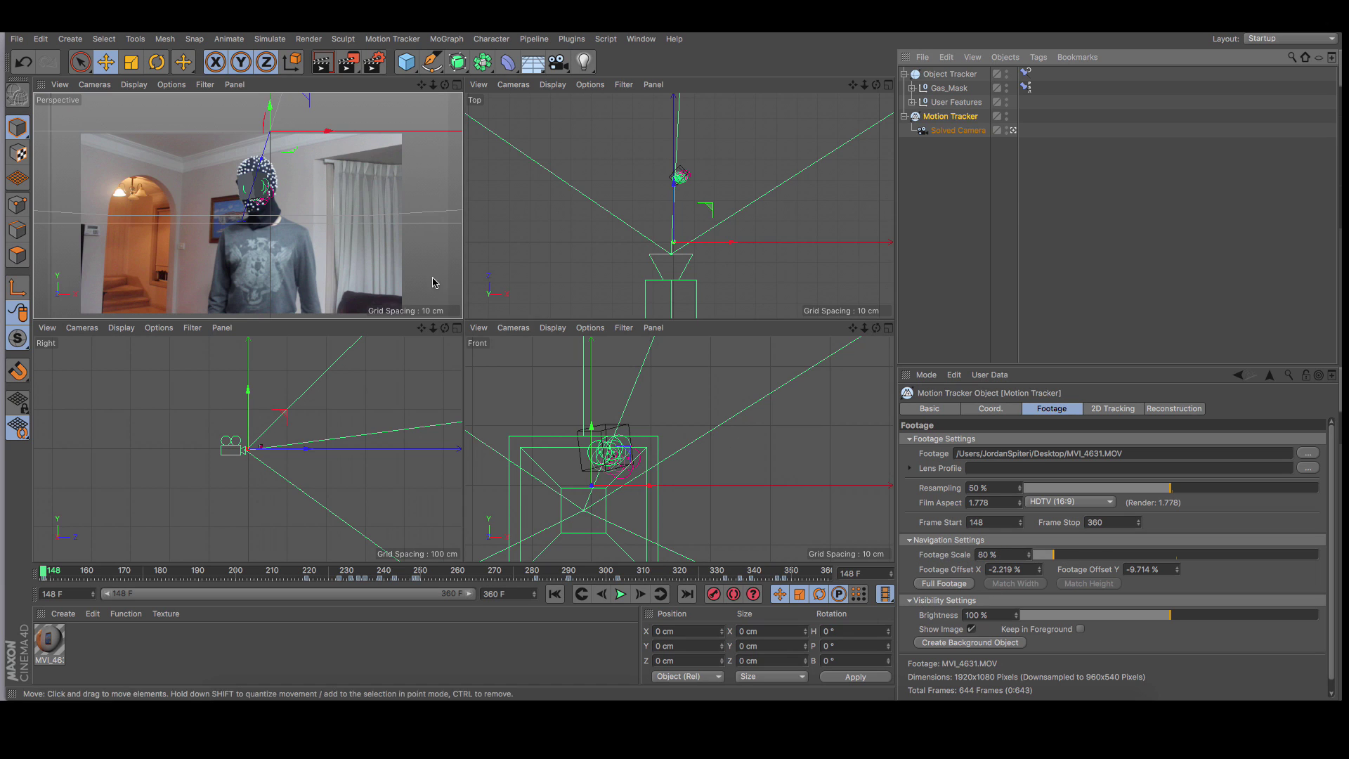
middle_click(366, 233)
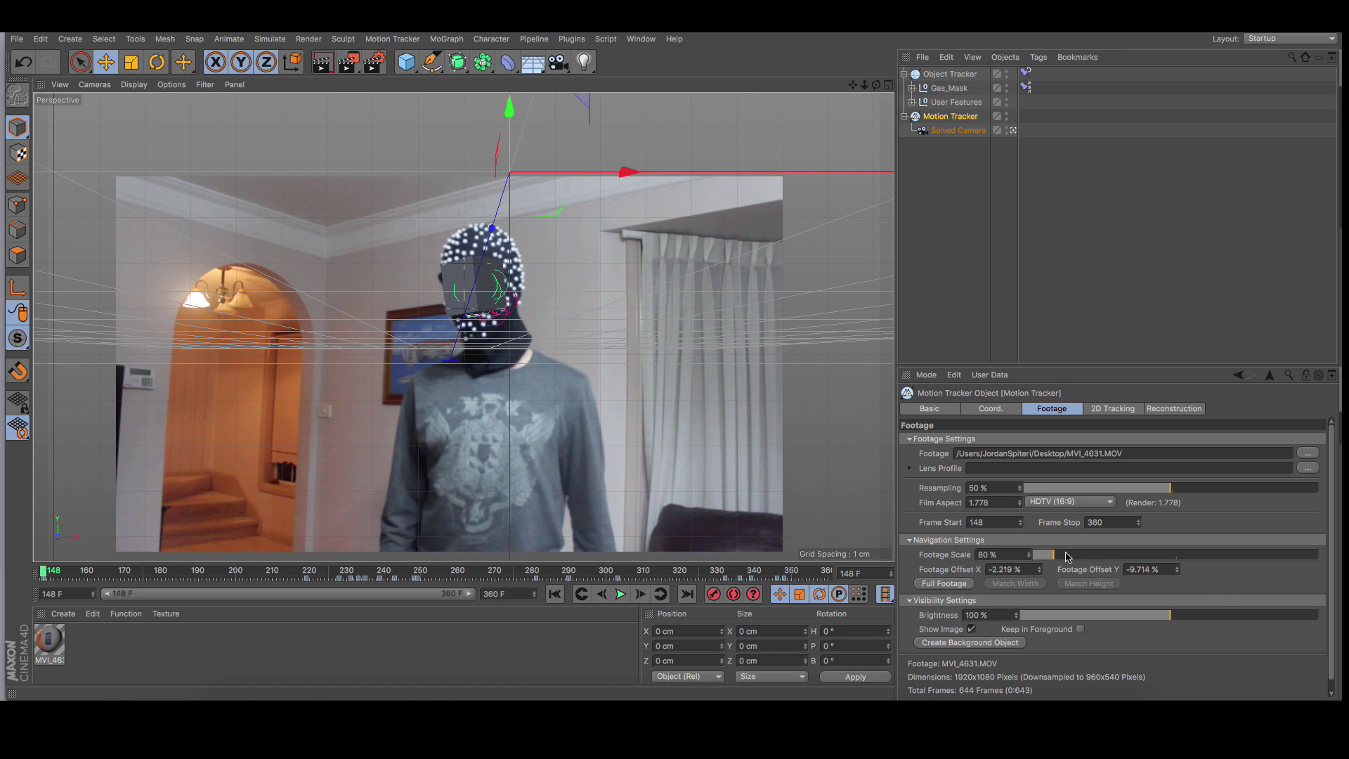
left_click_drag(1064, 557, 1054, 560)
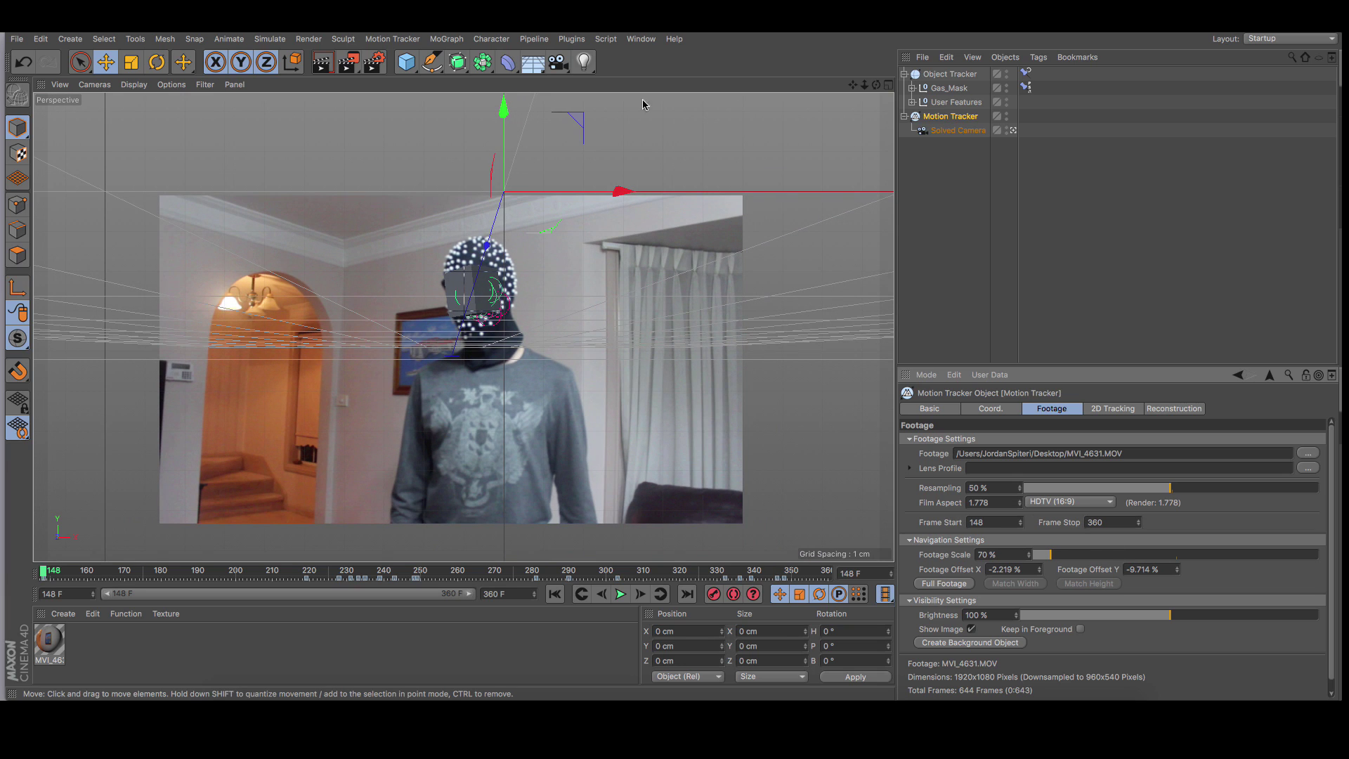
- Create a Background object from the Motion Tracker's footage settings and clear the selection
left_click(377, 191)
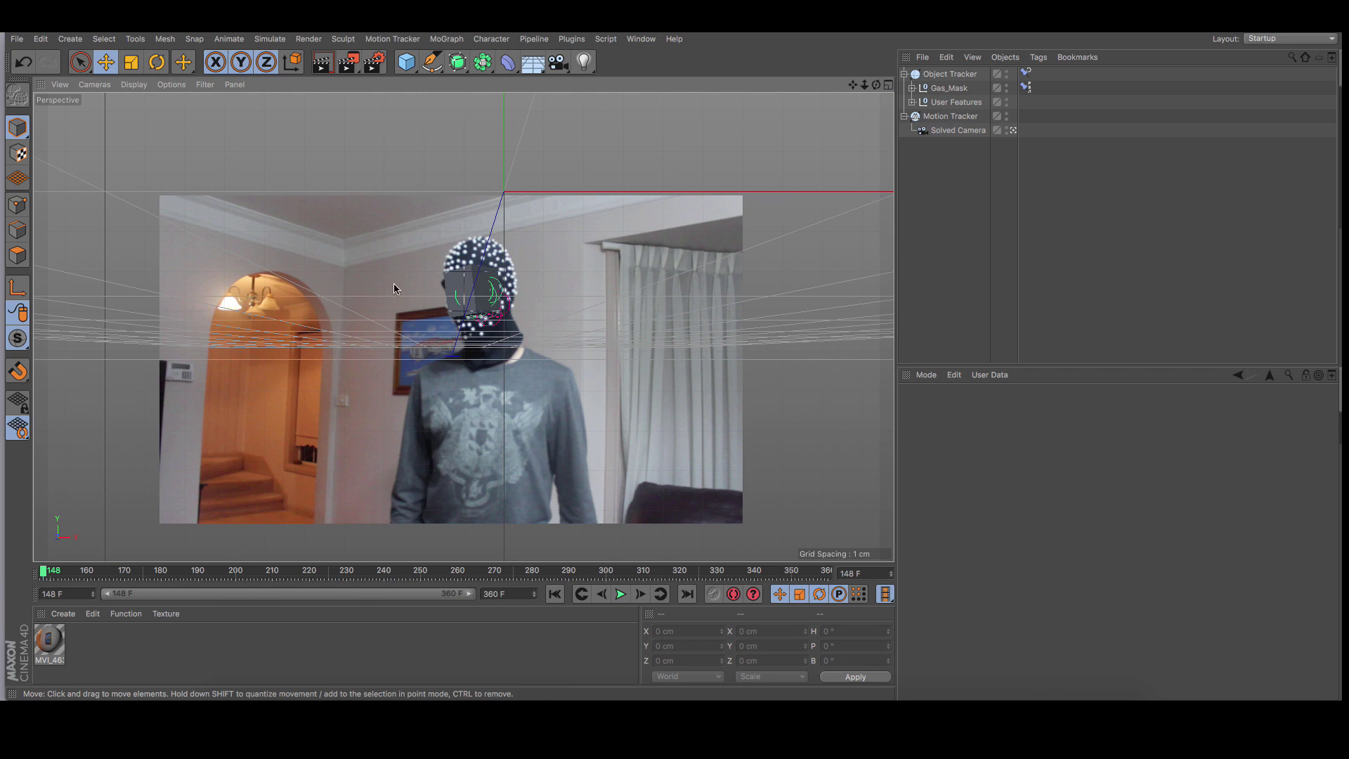
left_click(960, 116)
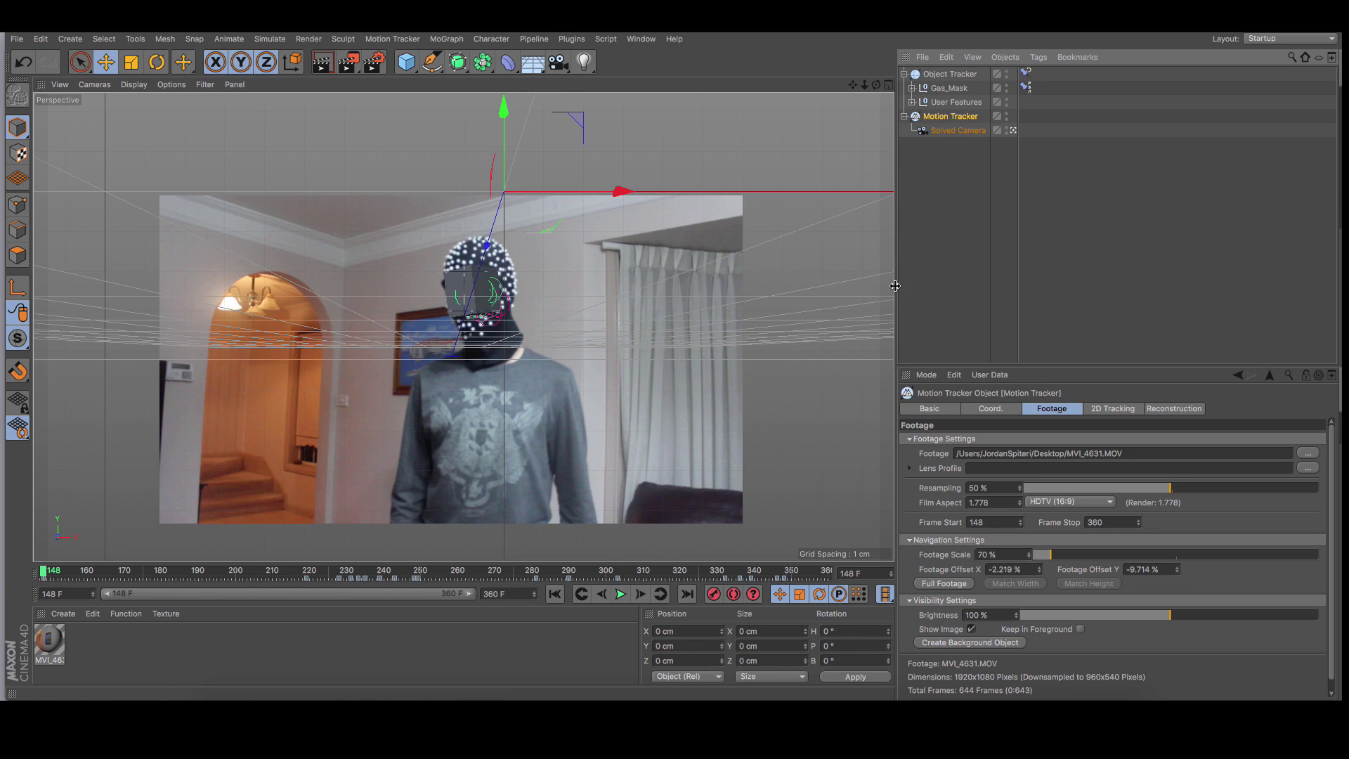
left_click(1056, 410)
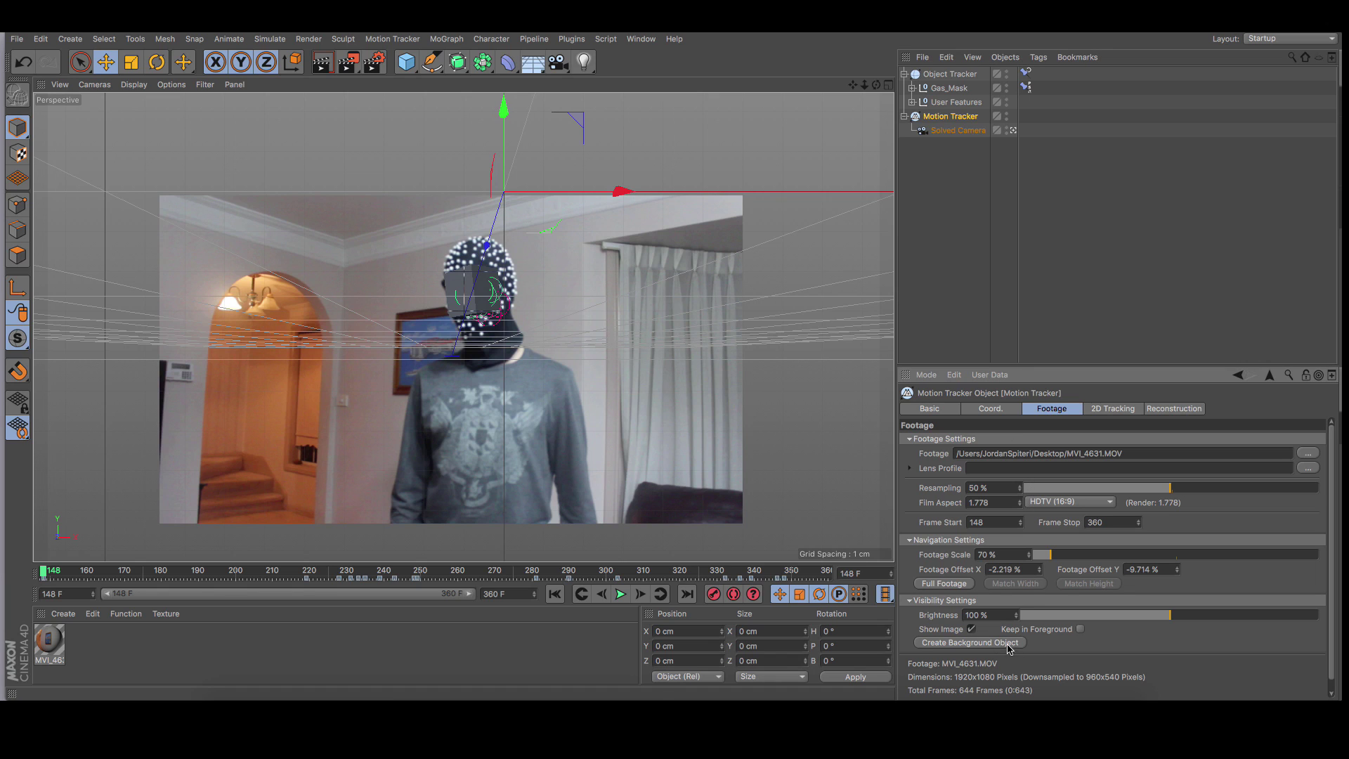
left_click(969, 642)
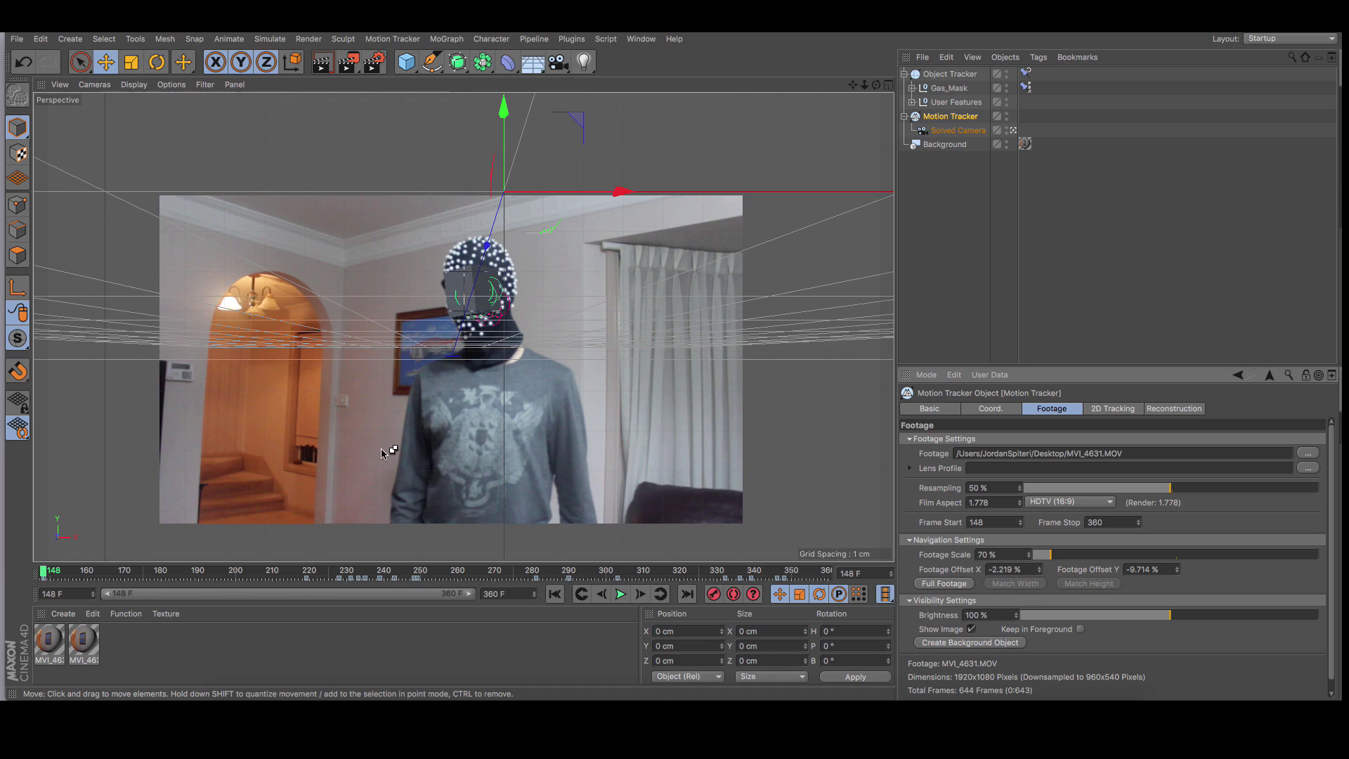
left_click(478, 388)
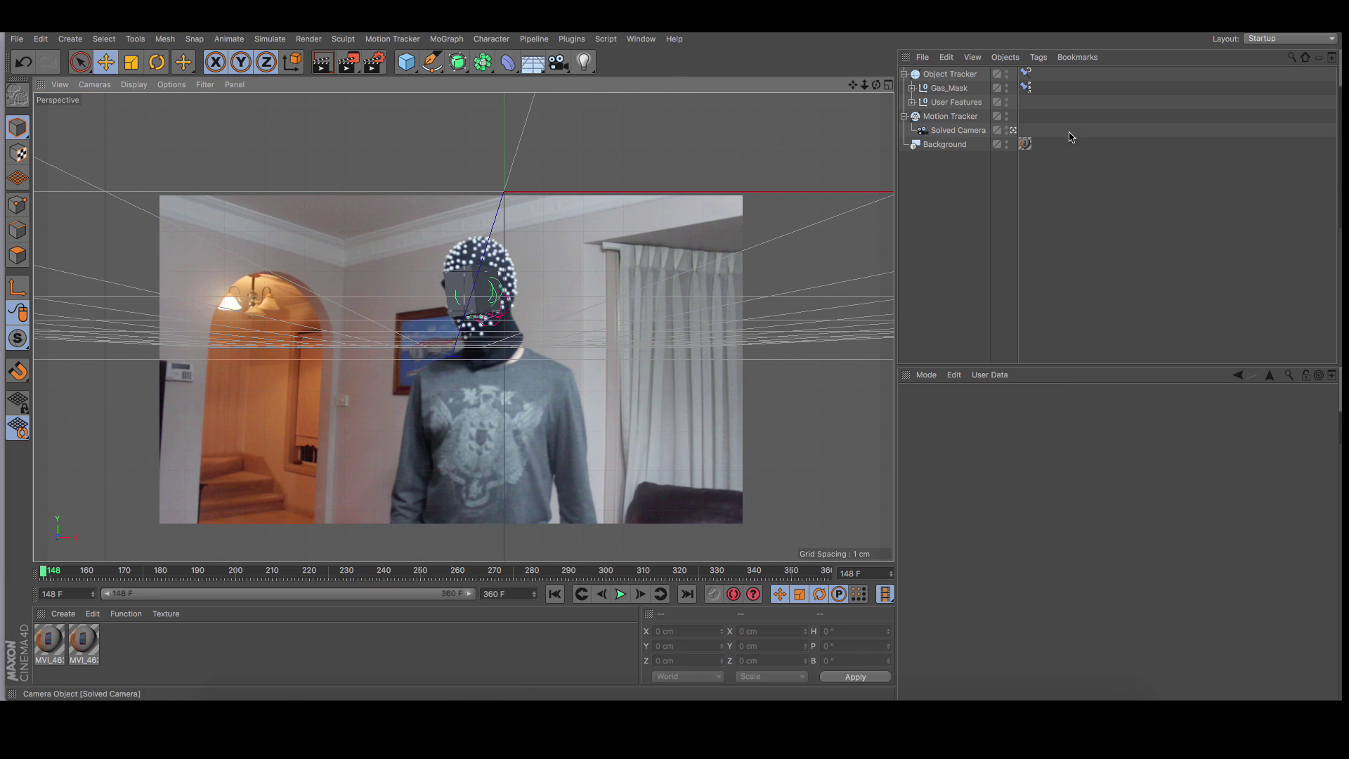
- Expand the Gas_Mask null and select the Cube inside it to identify the placeholder object
left_click(913, 88)
left_click(913, 89)
left_click(912, 89)
left_click(947, 102)
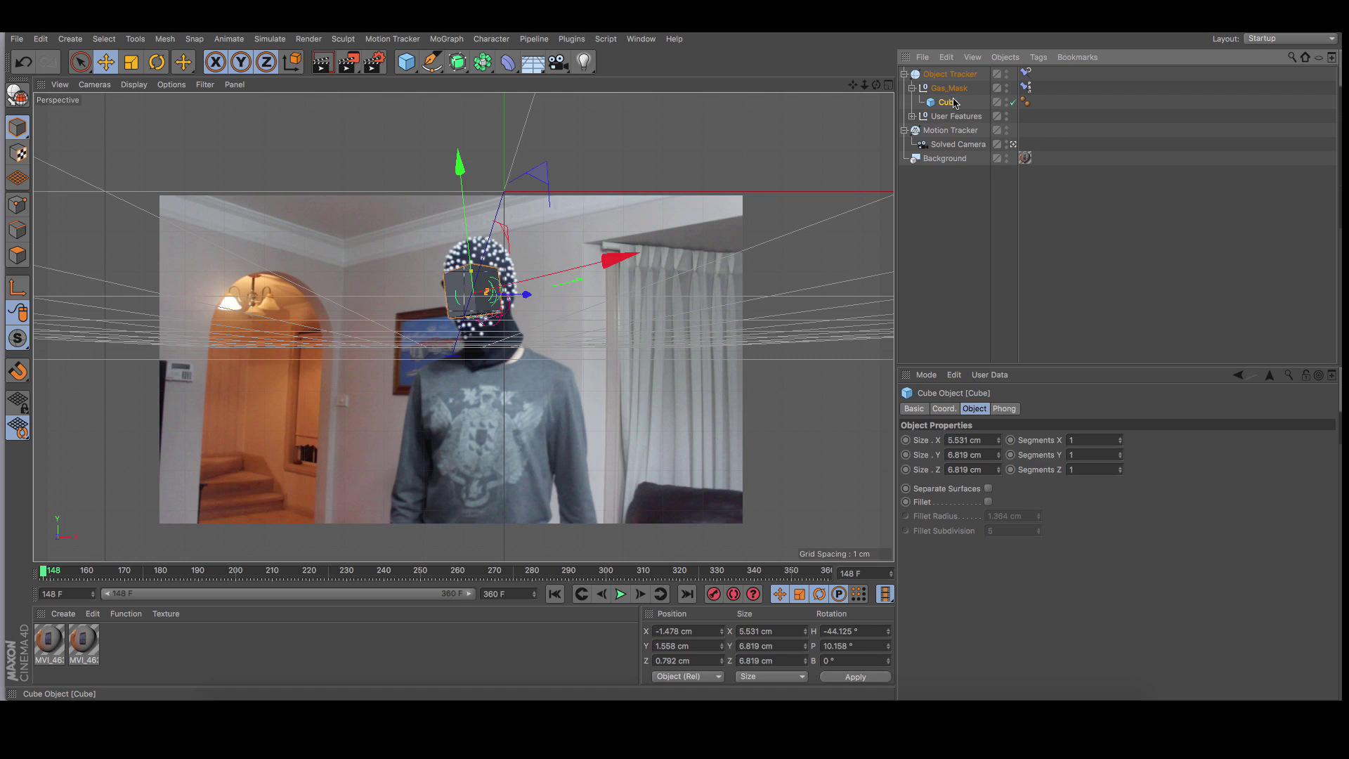
left_click(1125, 211)
- Scrub through the timeline to check that the gas mask model follows the moving head
left_click(1343, 183)
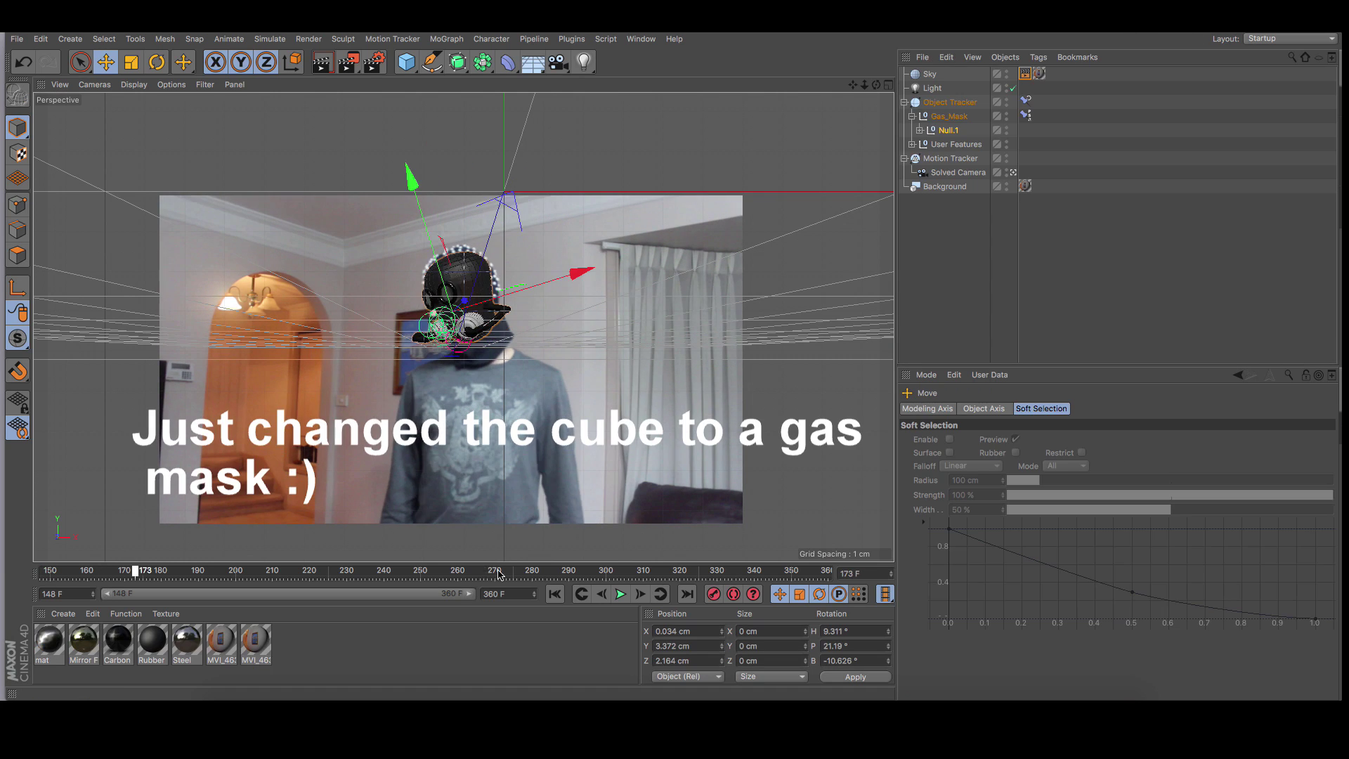
left_click_drag(552, 576, 477, 575)
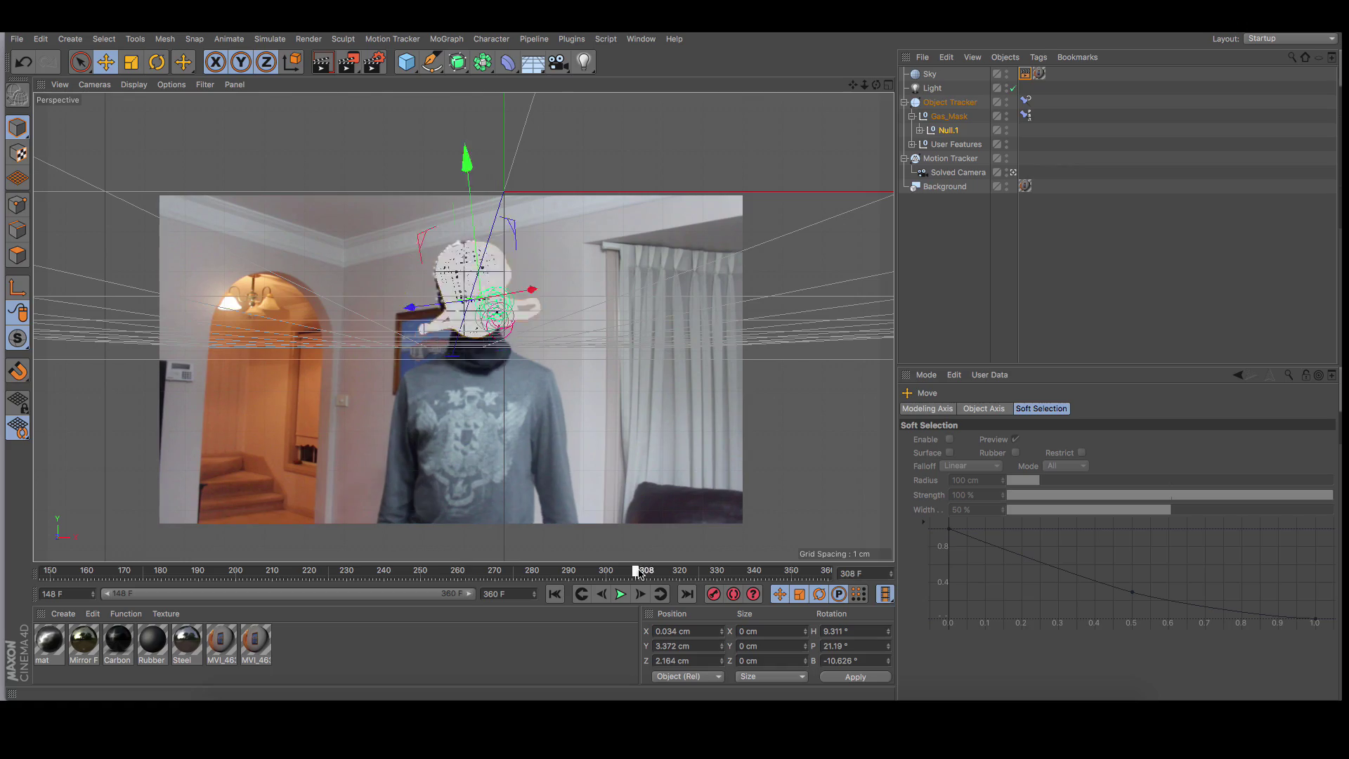